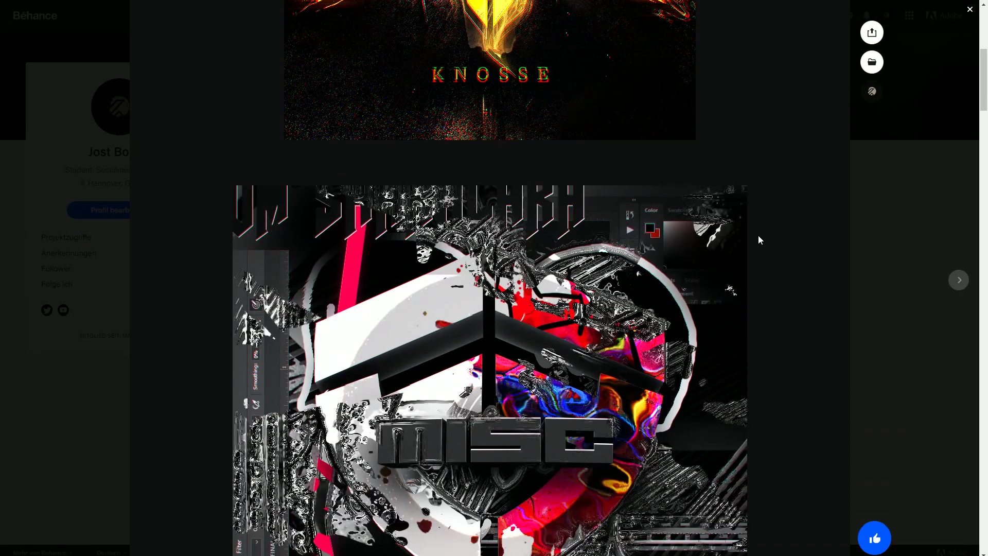
- Scroll through the finished TUMEEK logo design in Photoshop
scroll(758, 235, down, 3)
scroll(757, 236, down, 6)
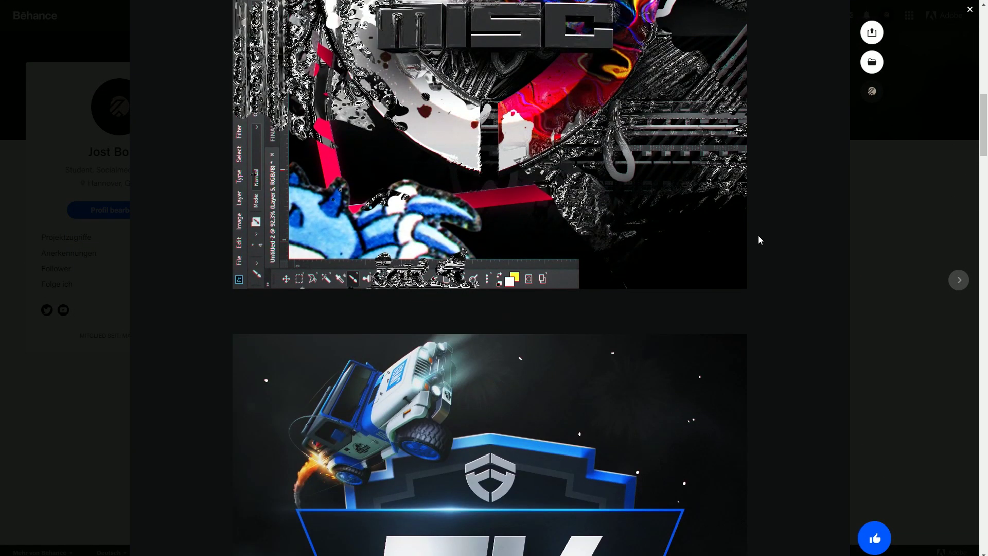
scroll(758, 235, down, 10)
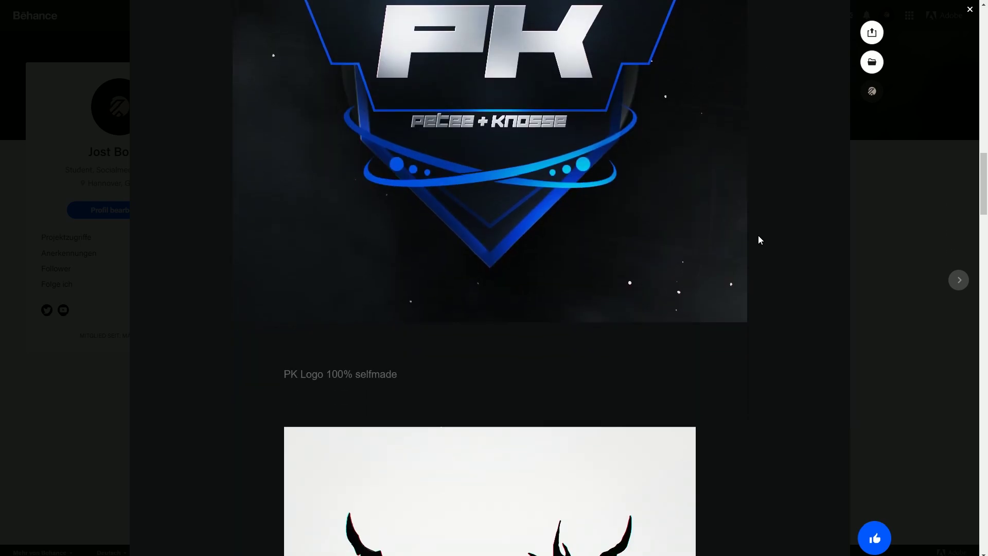
scroll(758, 236, down, 6)
scroll(758, 235, down, 5)
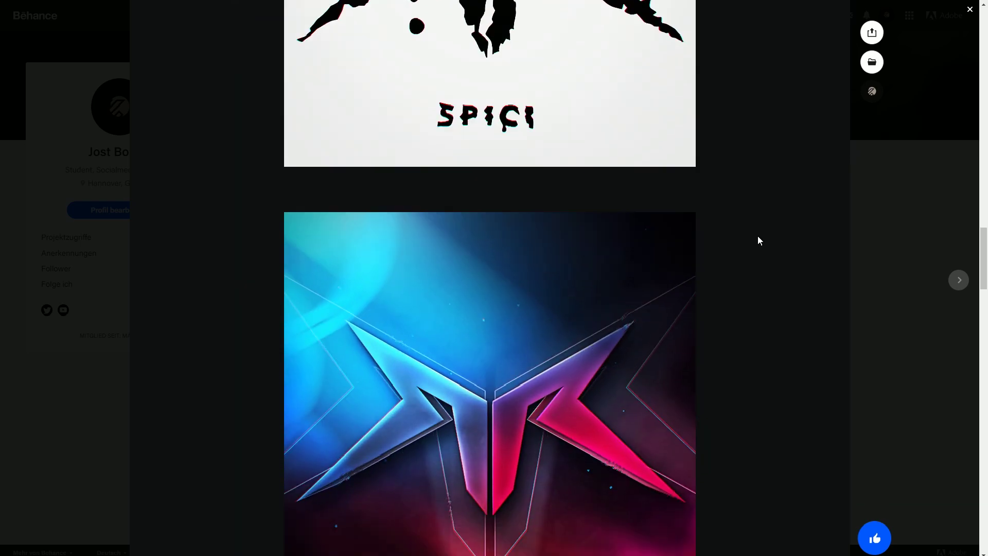
scroll(757, 236, down, 4)
scroll(758, 235, down, 5)
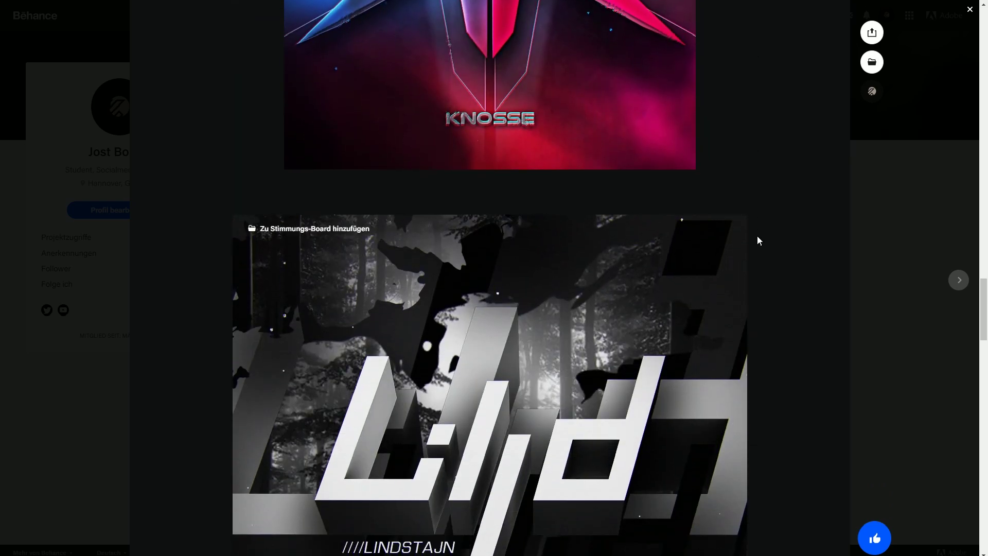
scroll(757, 236, down, 12)
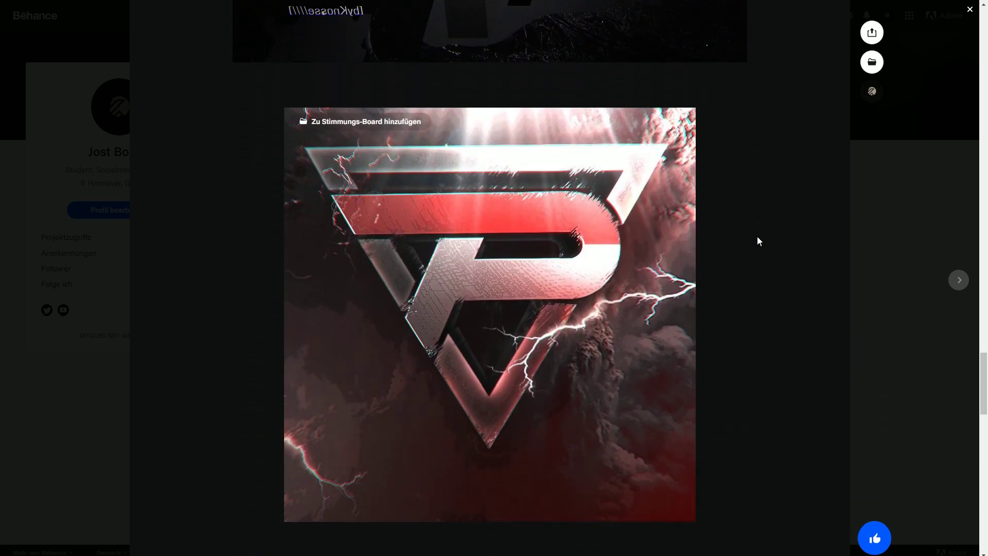
scroll(757, 236, down, 10)
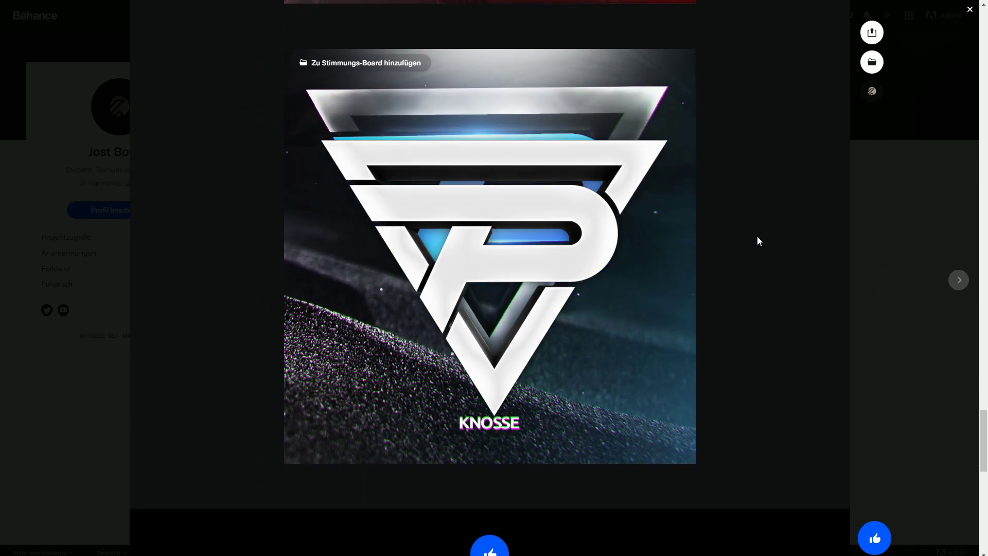
scroll(757, 237, up, 4)
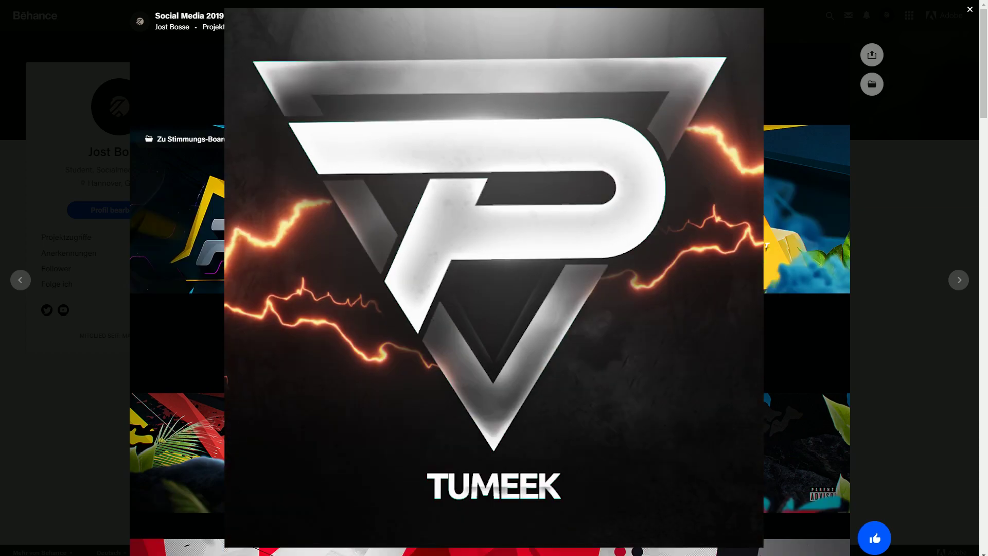
scroll(488, 288, down, 2)
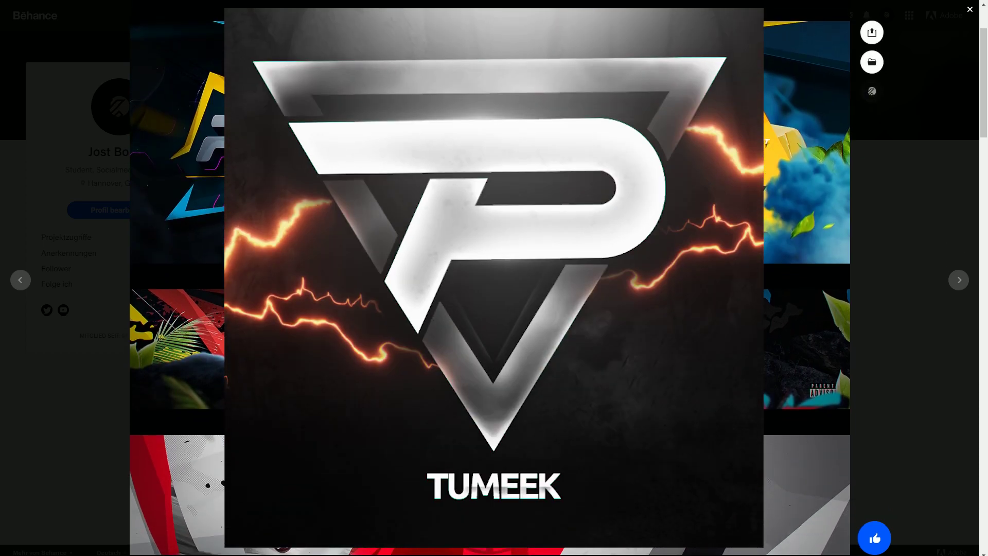
scroll(489, 288, down, 2)
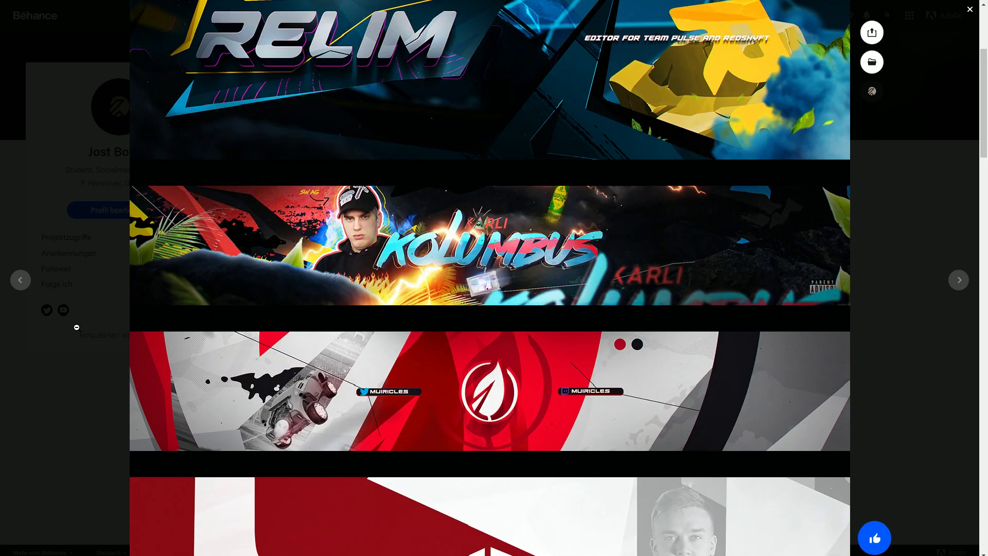
scroll(76, 327, down, 8)
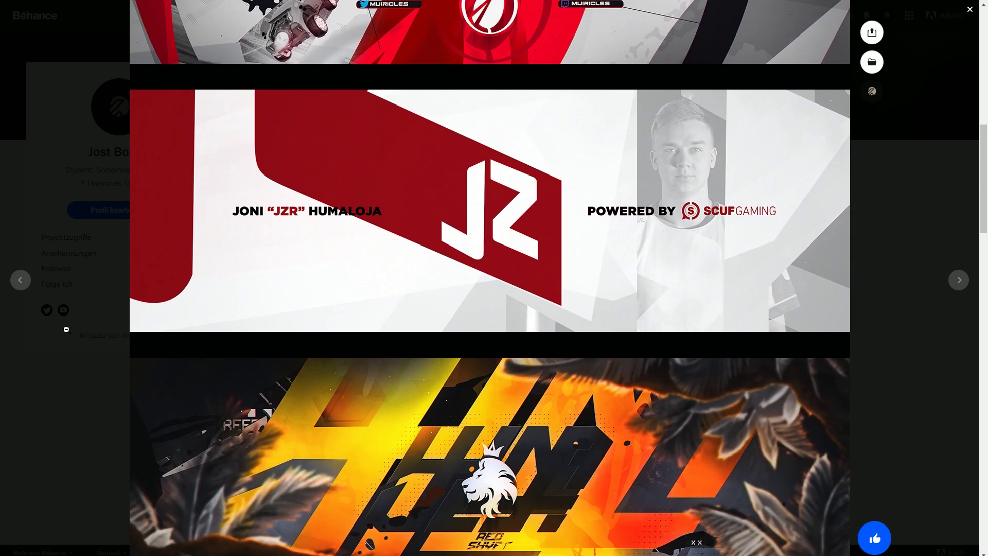
scroll(67, 329, down, 15)
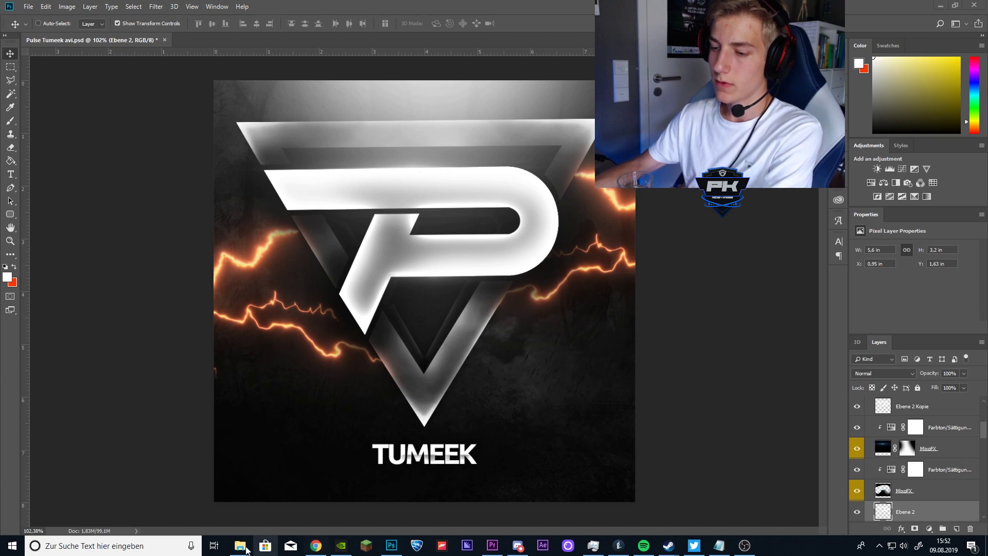
- Bring up the Pulse Avi folder and open Pulse Avi.psd in Photoshop
mouse_move(242, 544)
click(260, 498)
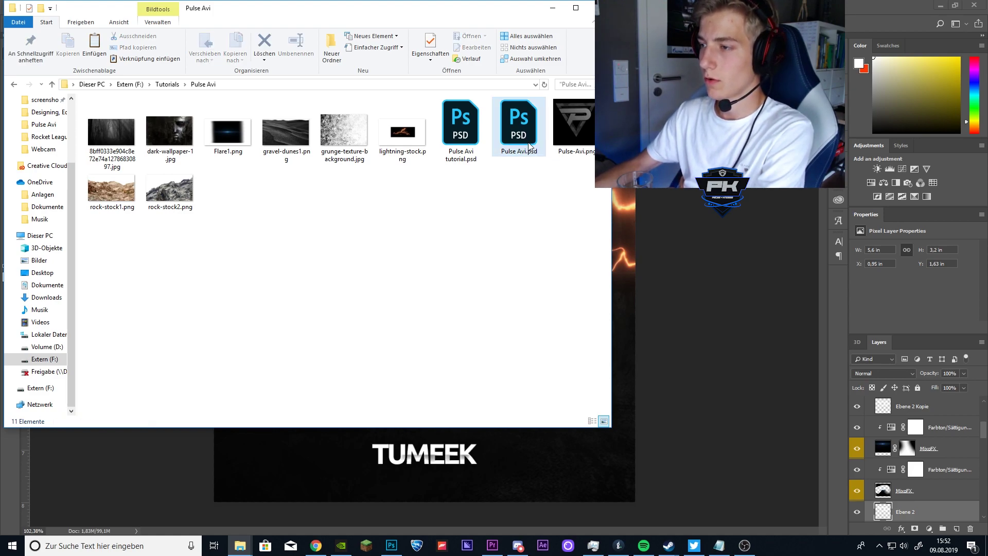
double_click(530, 149)
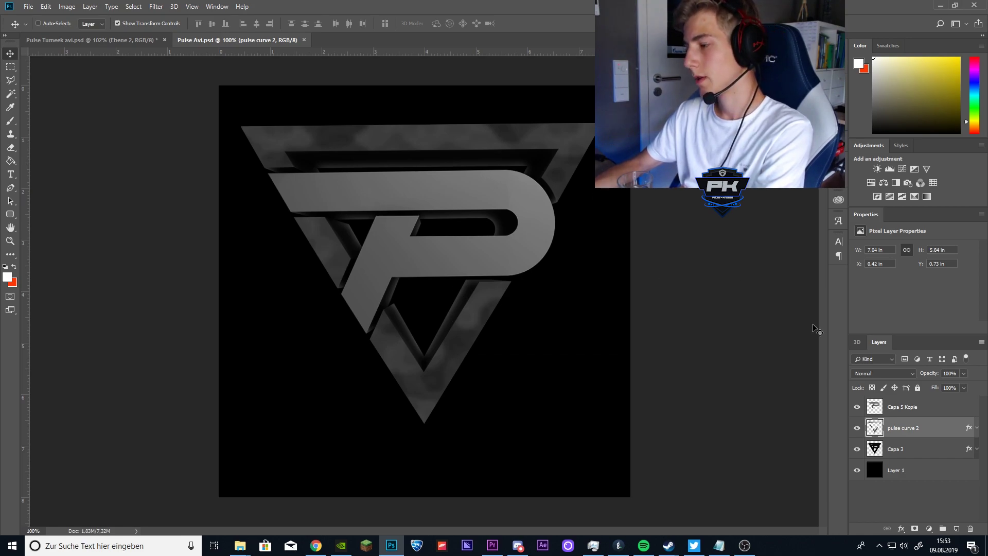
- Select the Capa 5 Kopie P logo layer and toggle its visibility to check it
click(897, 413)
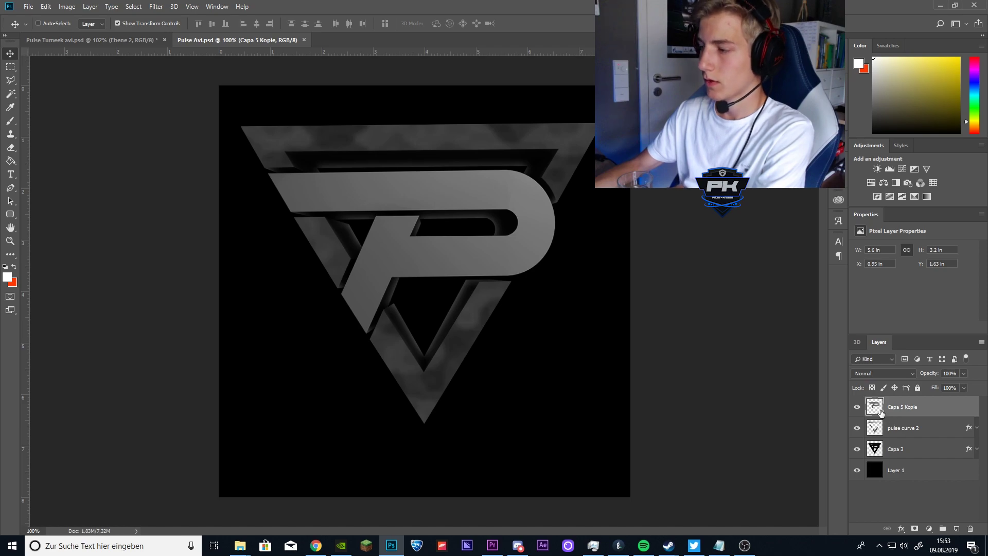
click(857, 407)
click(857, 408)
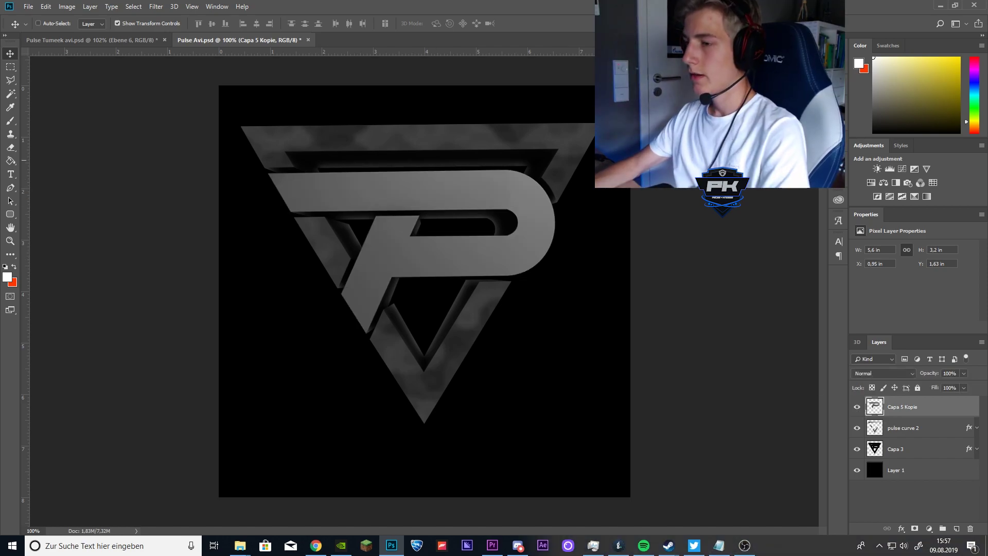
right_click(918, 408)
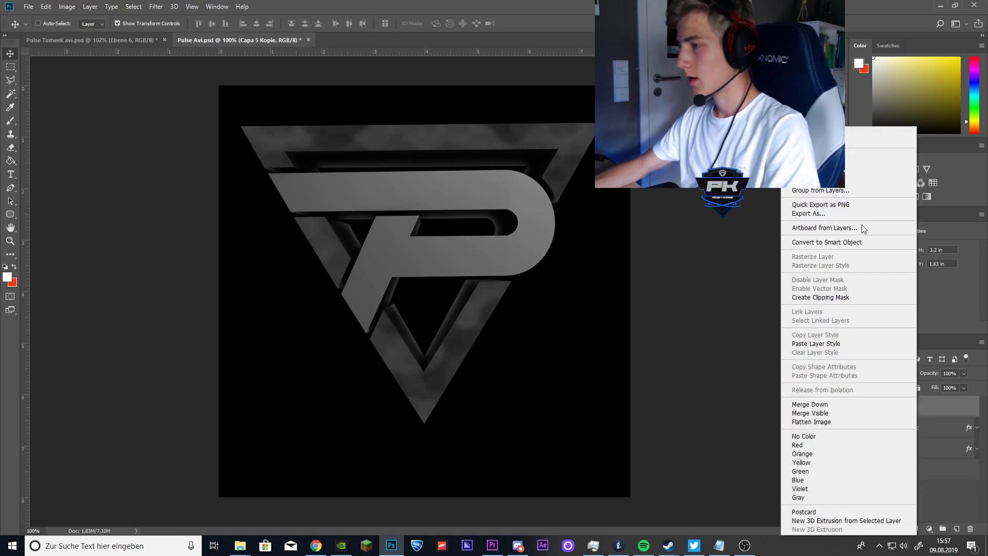
click(927, 403)
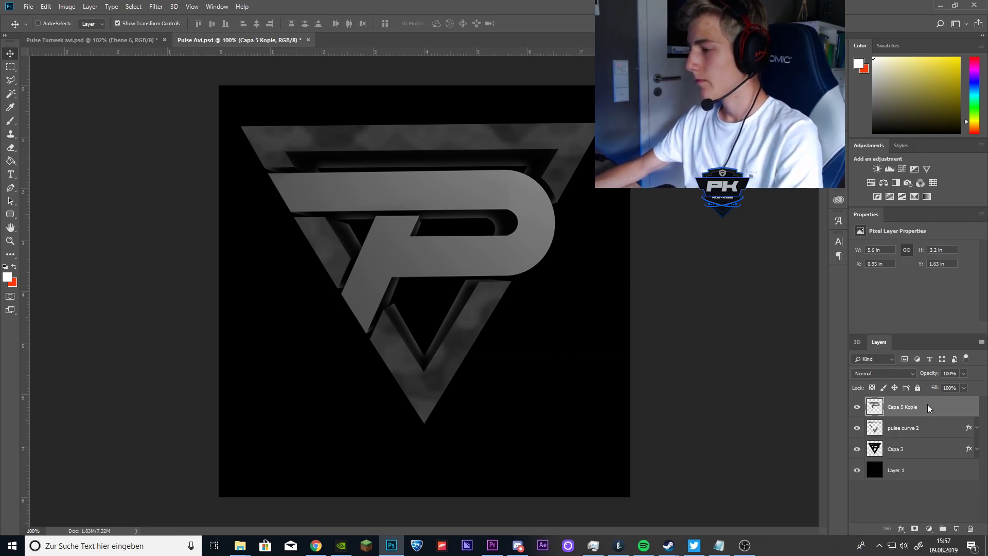
right_click(927, 404)
key(Escape)
key(space)
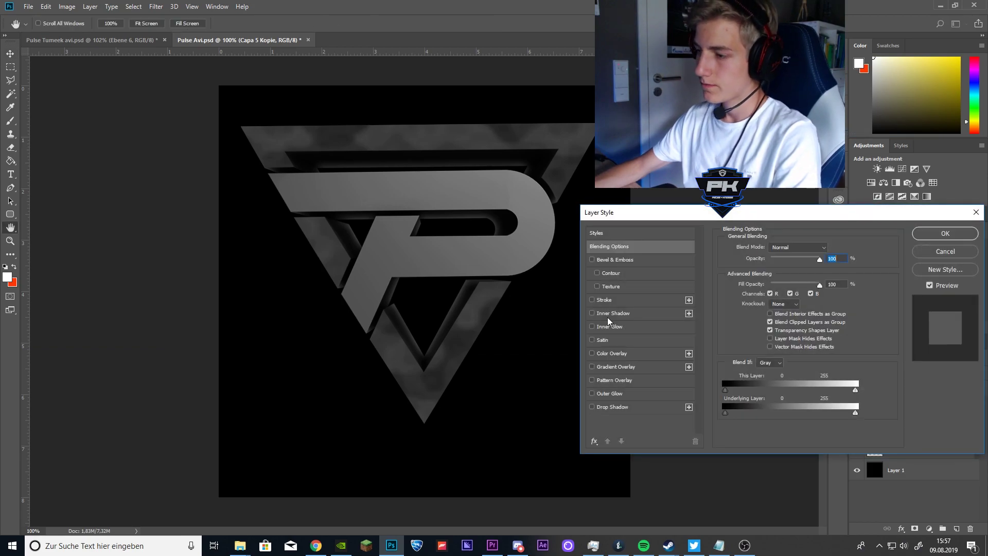
- Add a Multiply drop shadow at 74% opacity, 51% spread and 84 px size
click(592, 407)
click(618, 410)
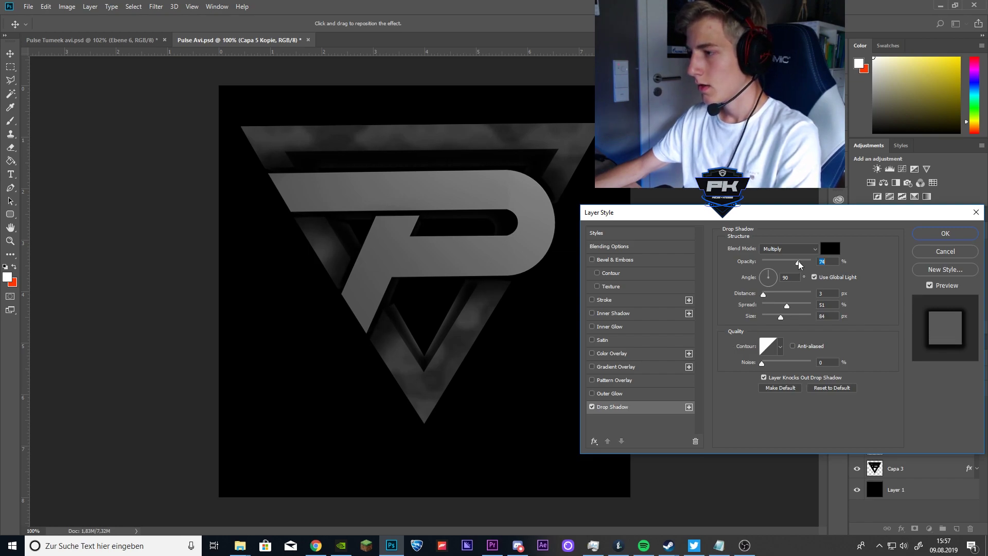
drag(796, 260, 798, 261)
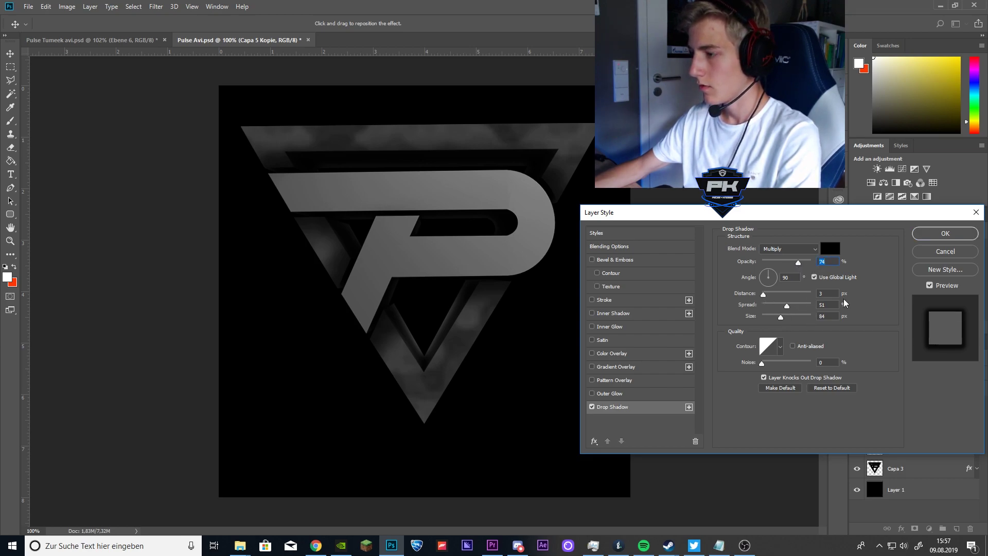
click(936, 235)
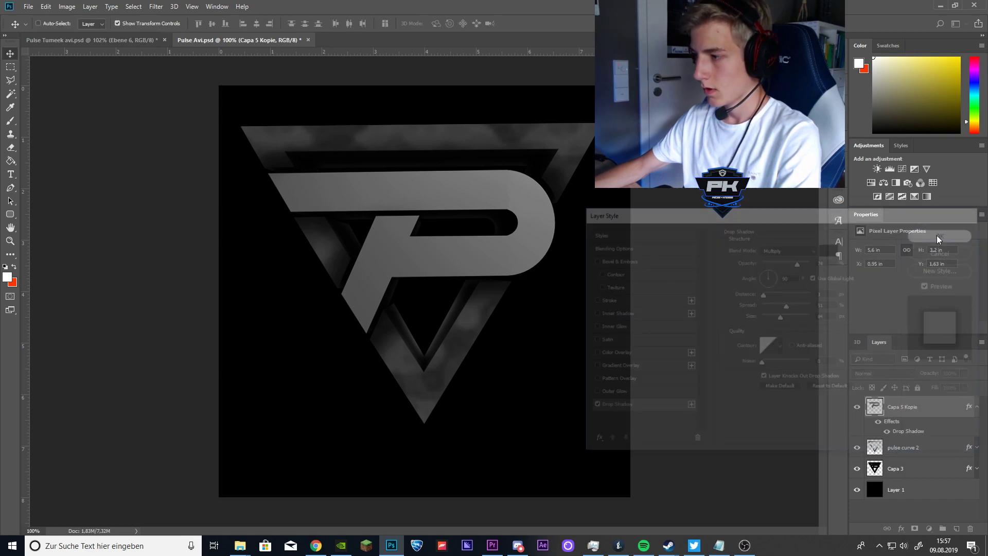
- Give Capa 5 Kopie a white Screen inner glow at 54% opacity and 35 px size
right_click(914, 407)
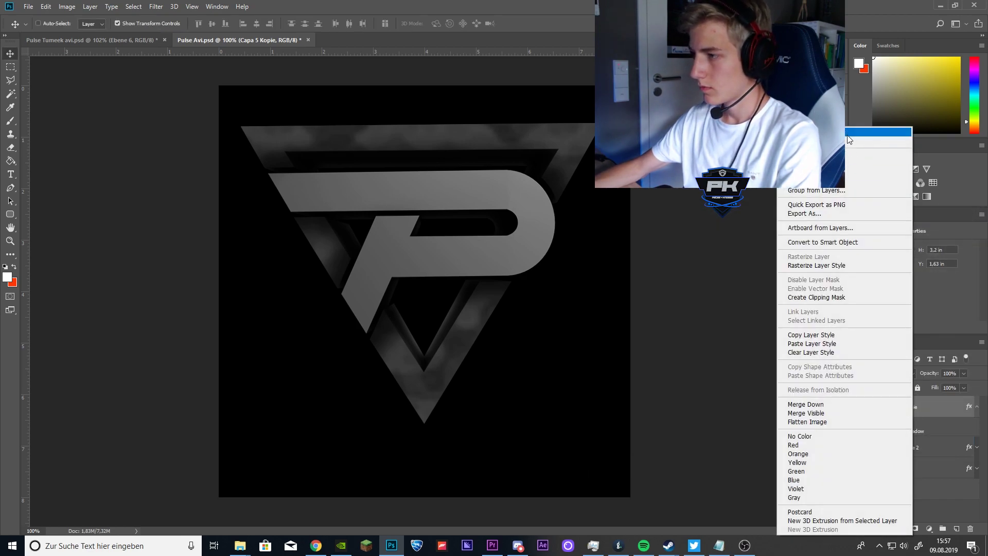
click(890, 131)
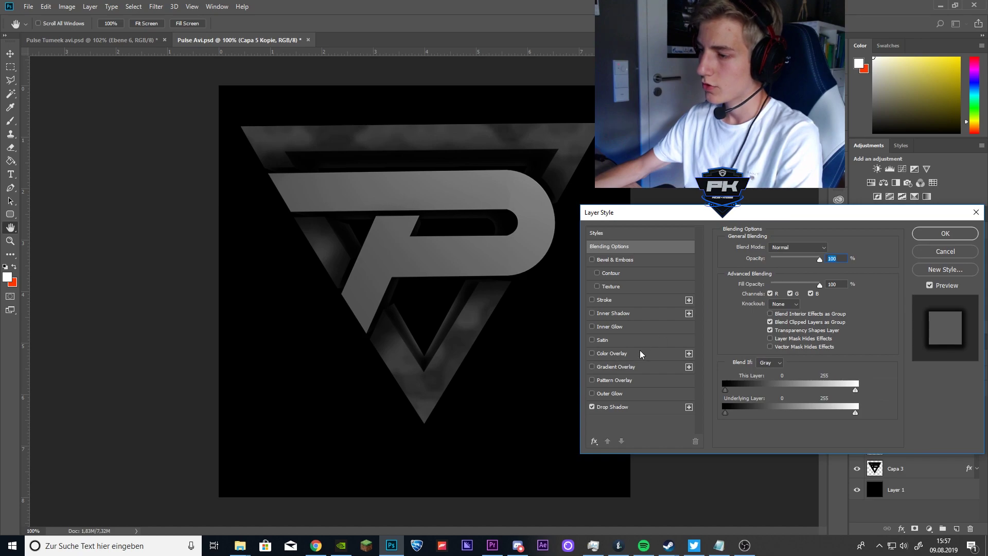
click(592, 326)
click(612, 327)
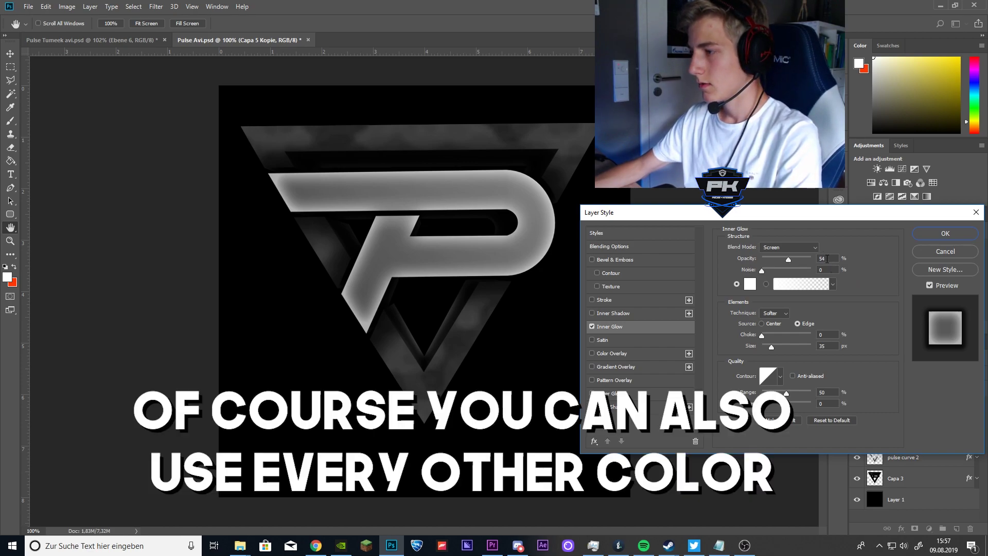
drag(787, 258, 787, 259)
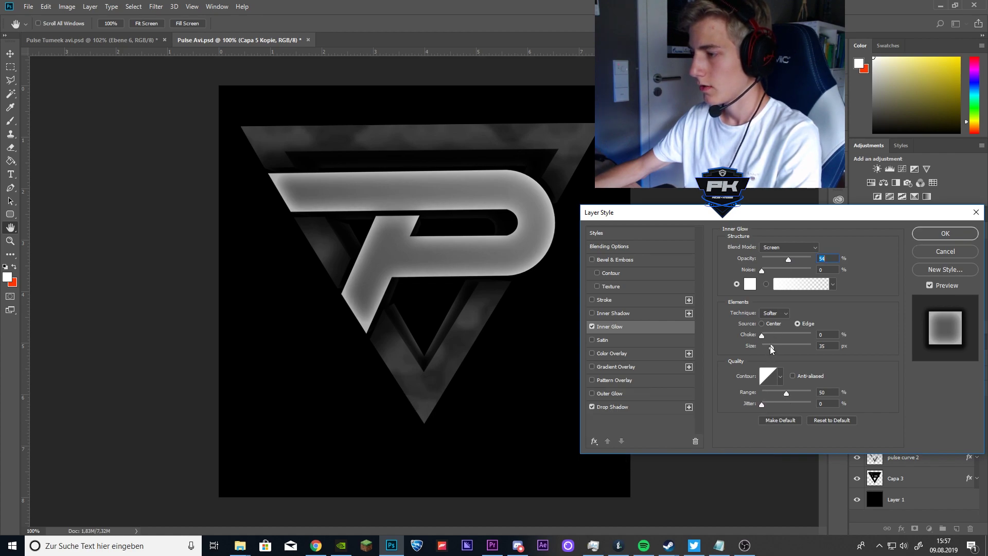
drag(770, 346, 770, 346)
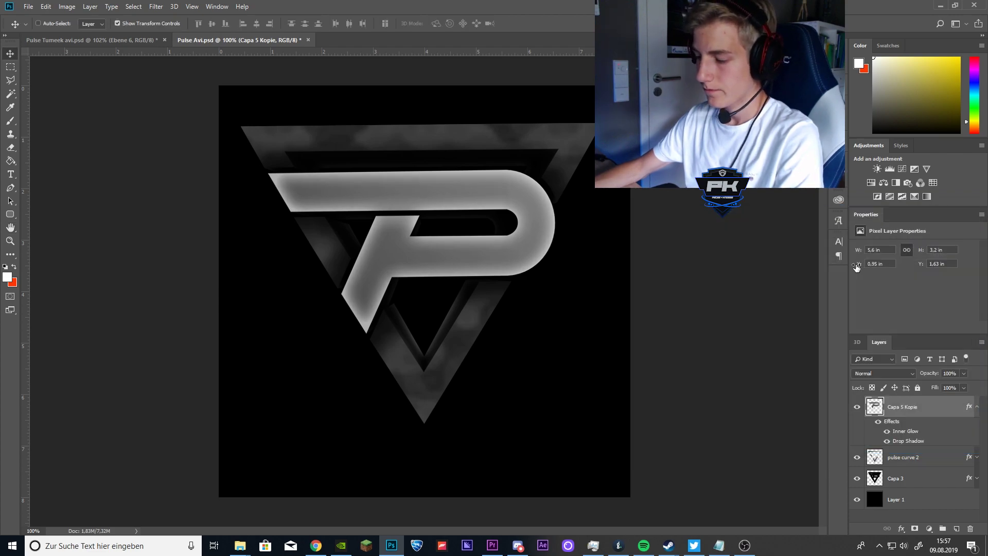
double_click(670, 234)
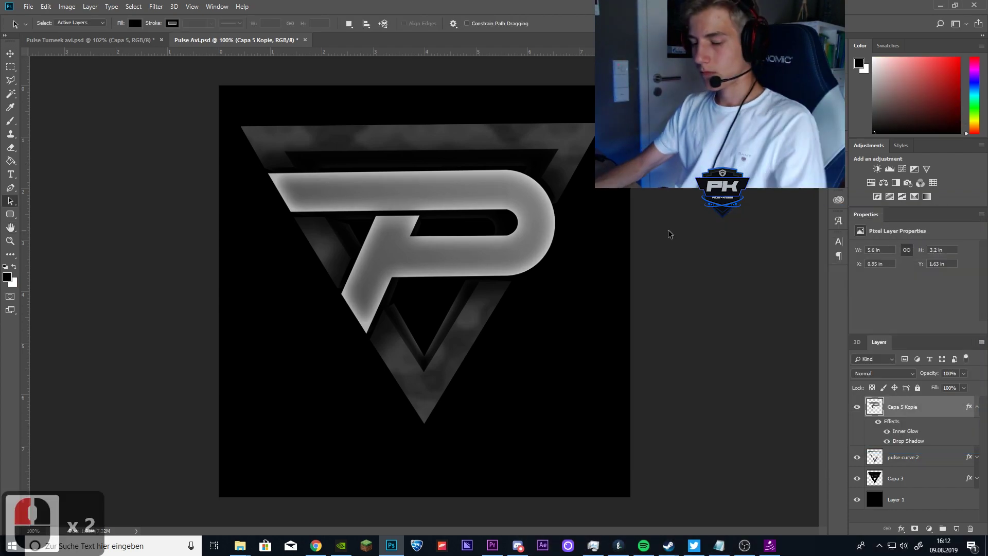
- Duplicate the P logo layer with its effects using Ctrl+J
double_click(885, 410)
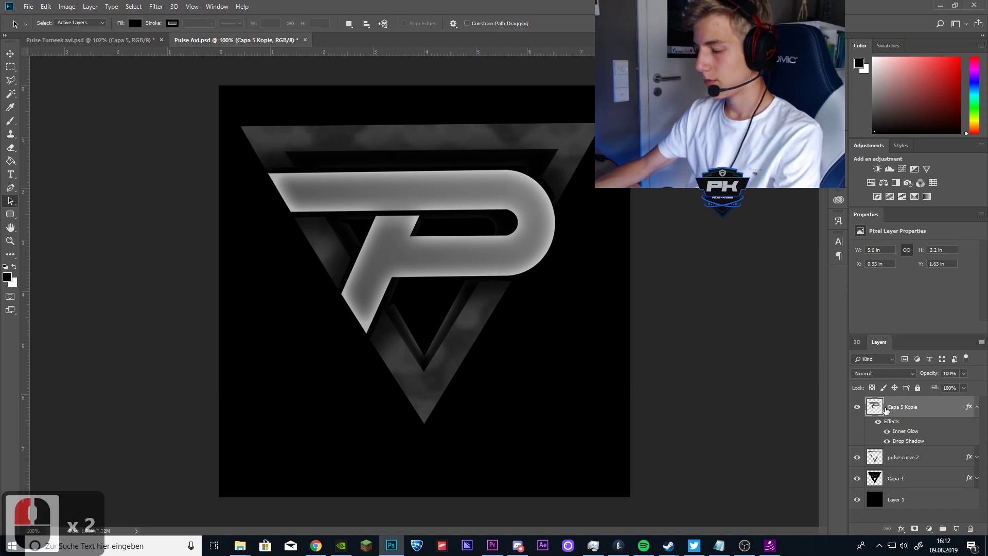
key(ctrl+j)
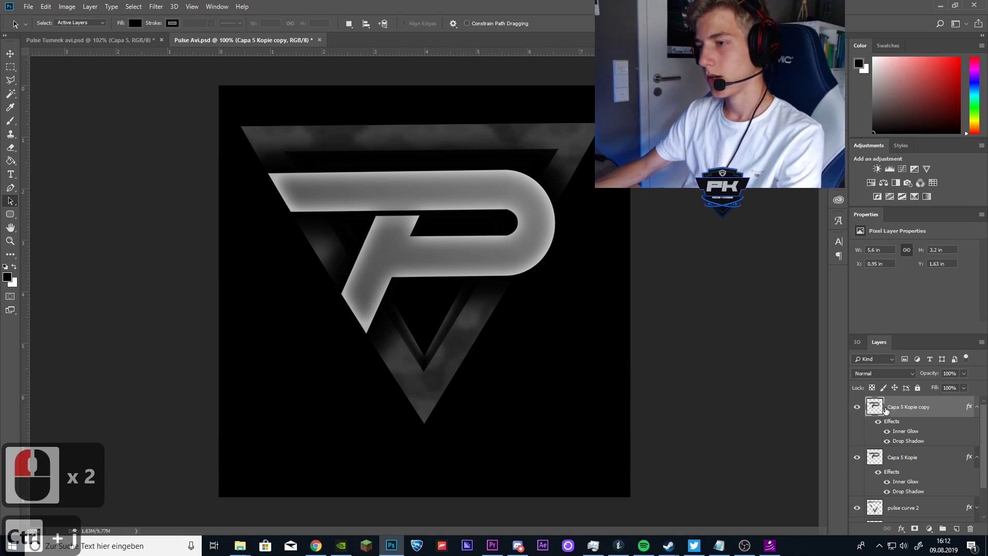
right_click(930, 410)
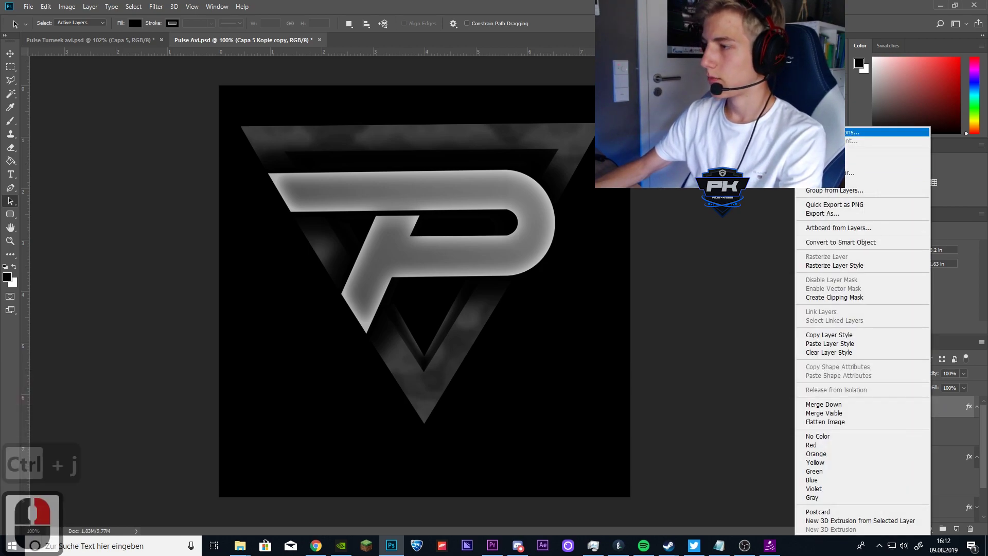
click(792, 227)
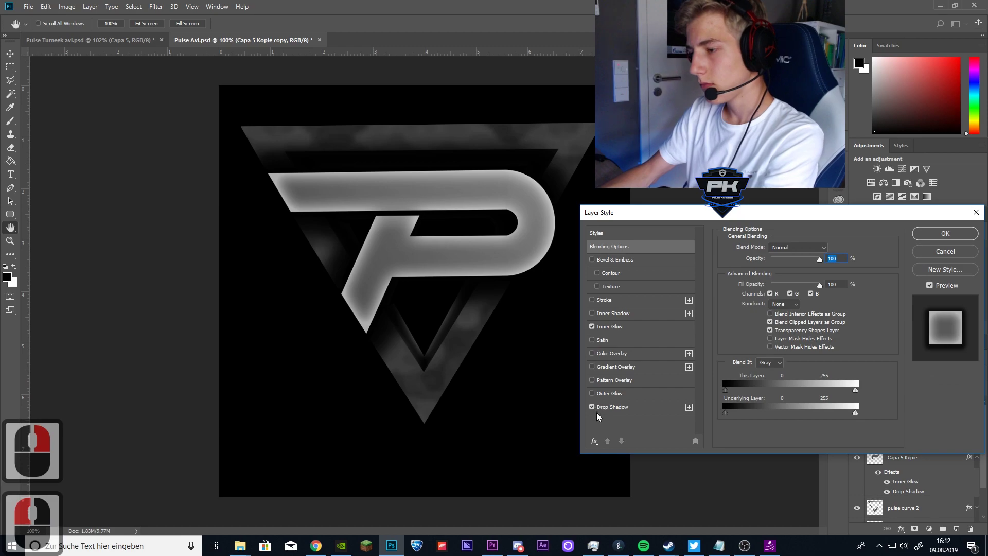
- Remove the copy's drop shadow and set its inner glow to Color Dodge, 58% opacity, 16 px
click(592, 407)
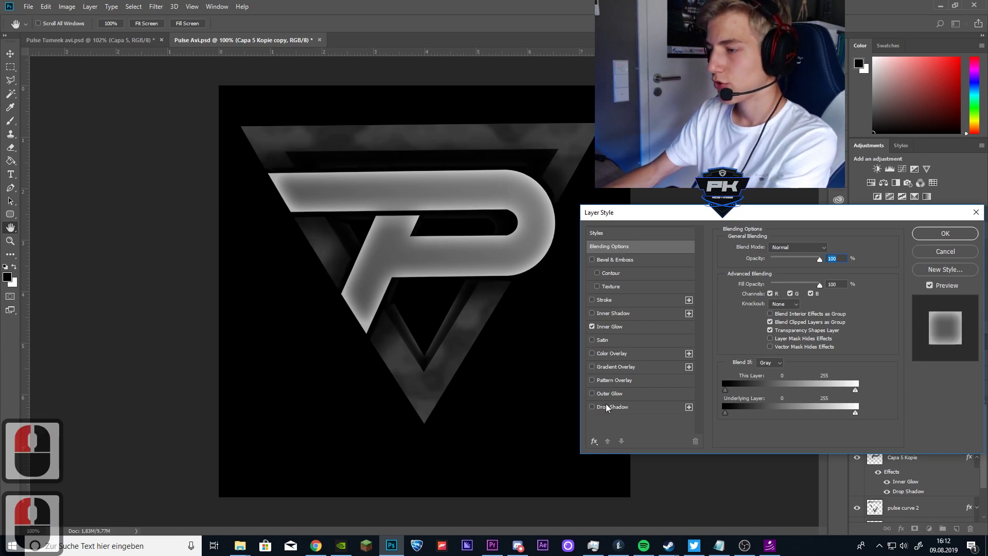
double_click(628, 329)
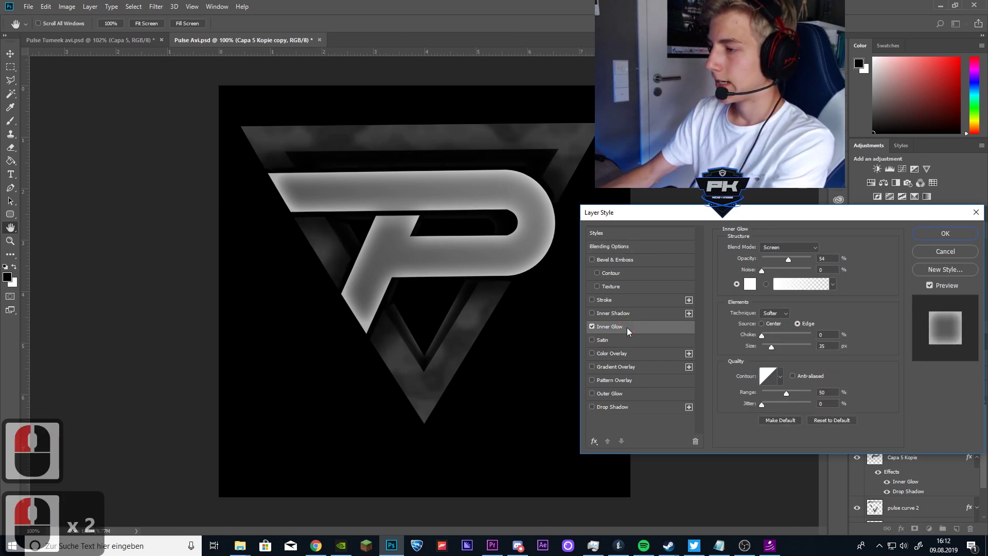
click(765, 345)
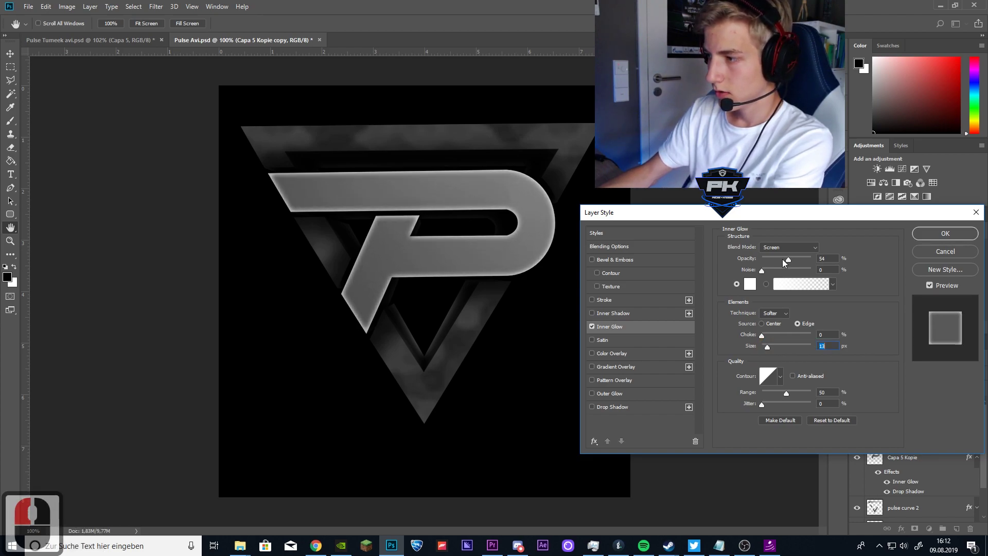
drag(787, 259, 821, 261)
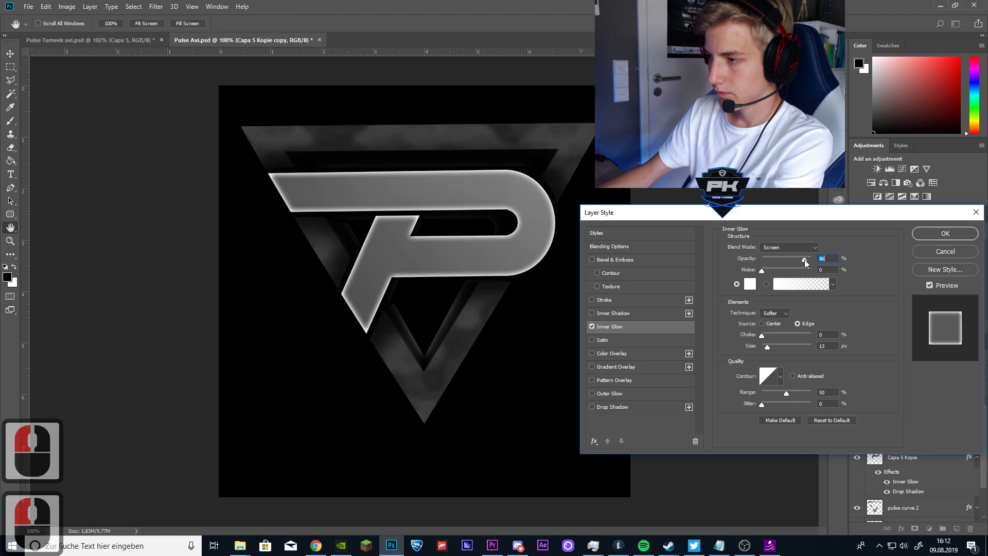
click(803, 248)
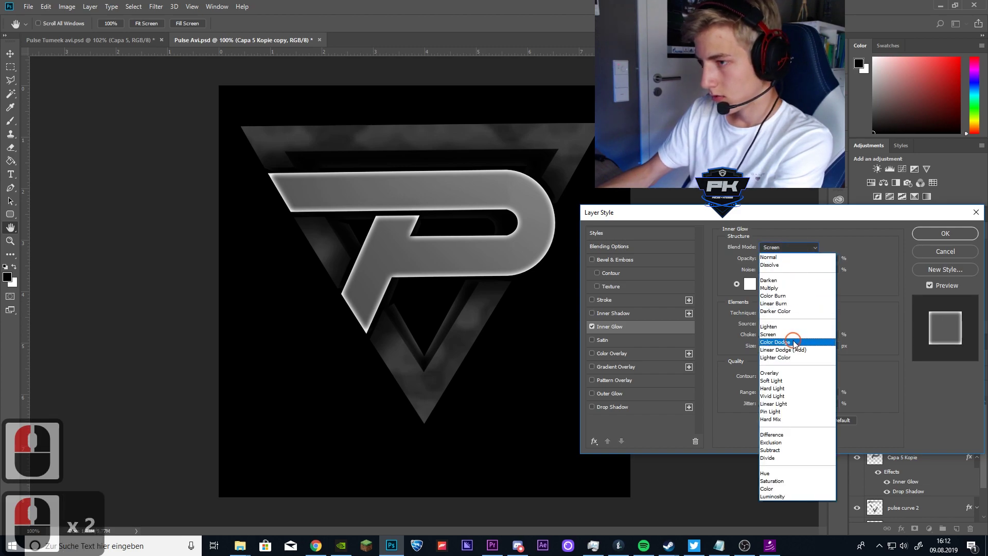
click(787, 342)
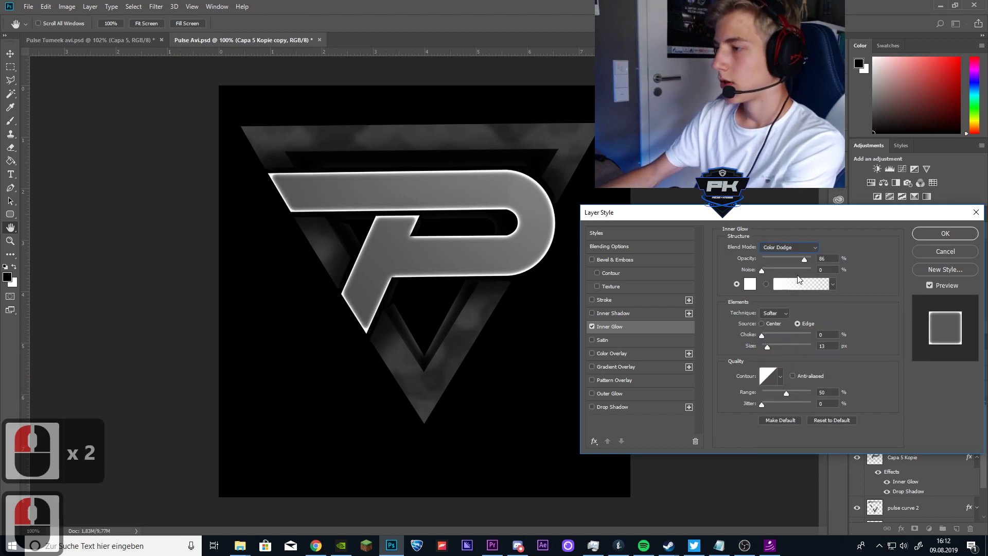
drag(804, 259, 790, 261)
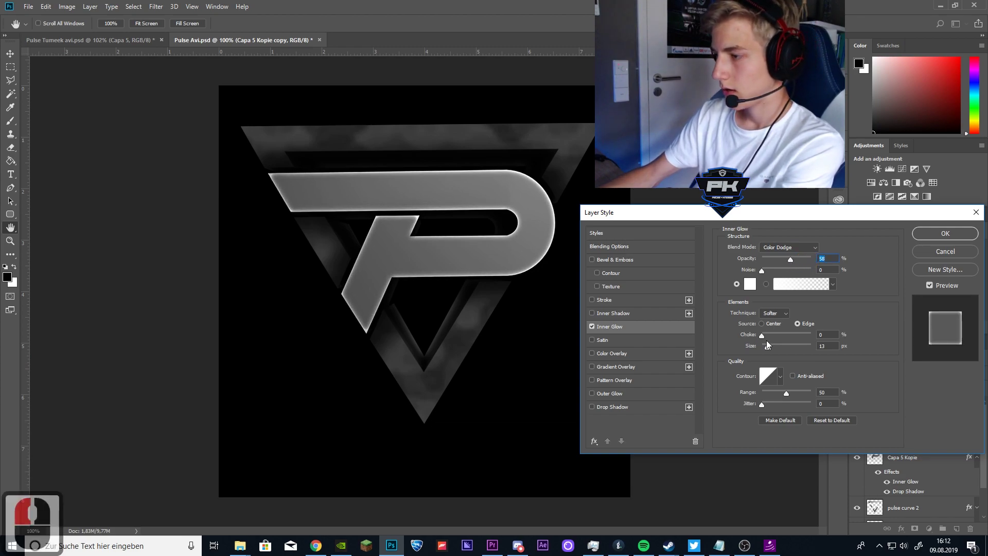
drag(767, 348, 769, 350)
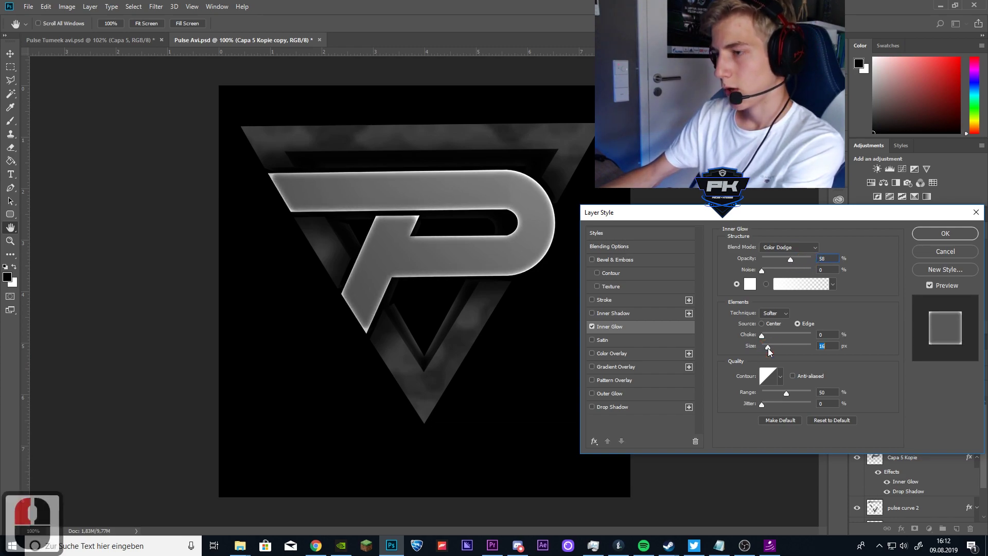
click(767, 348)
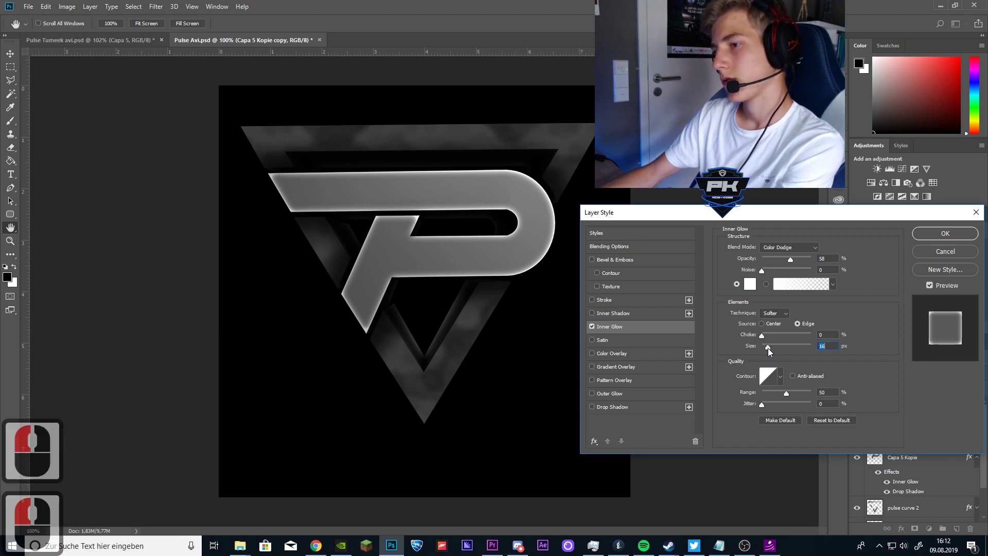
- Set Capa 5 Kopie copy's fill to 0% so only its glow shows, then add empty Layer 2
click(925, 238)
key(a)
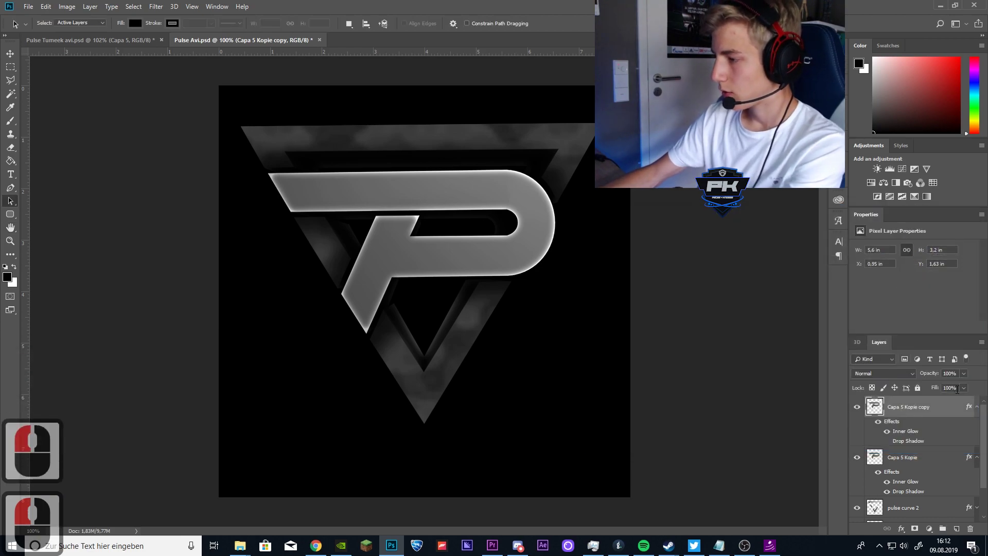
click(964, 388)
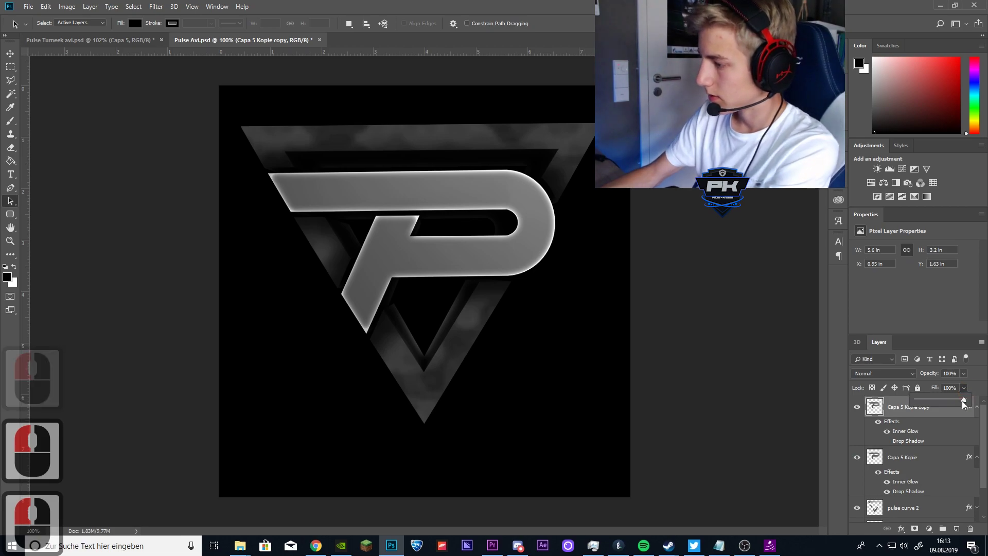
drag(963, 403, 906, 404)
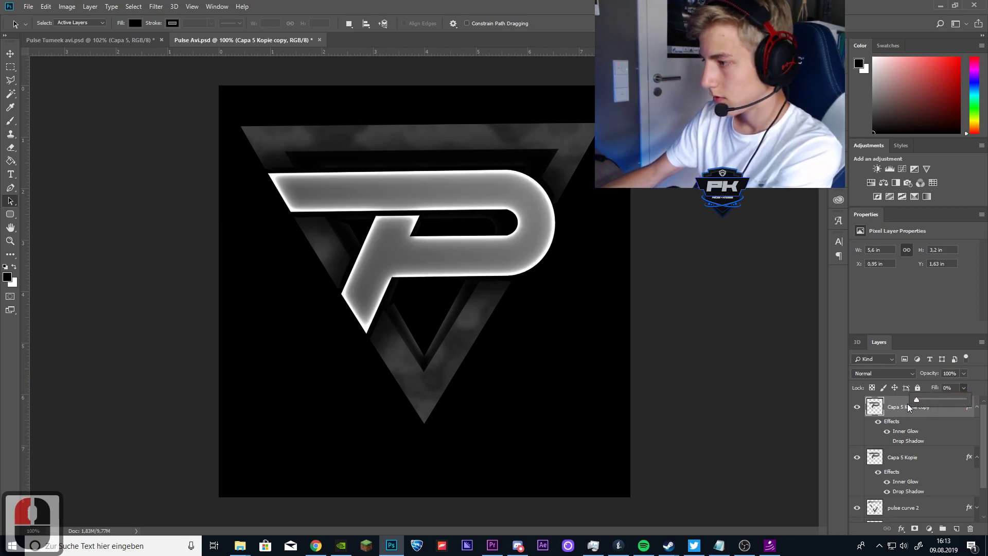
double_click(858, 408)
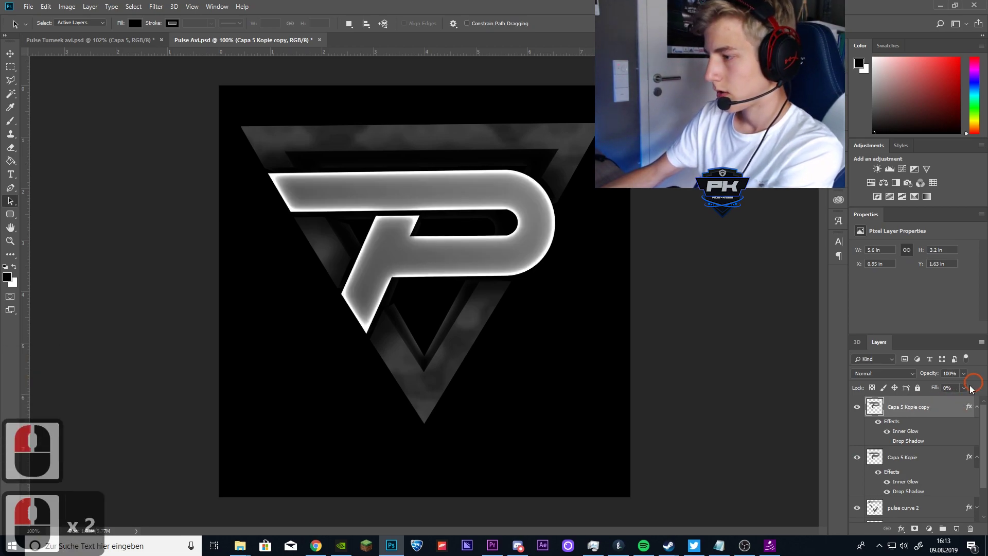
click(857, 407)
double_click(858, 407)
click(857, 407)
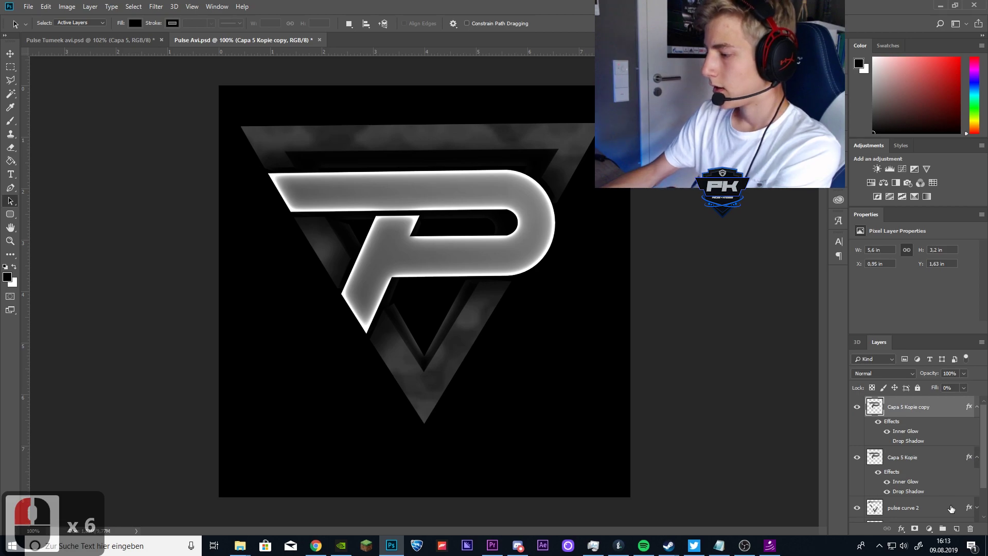
click(957, 529)
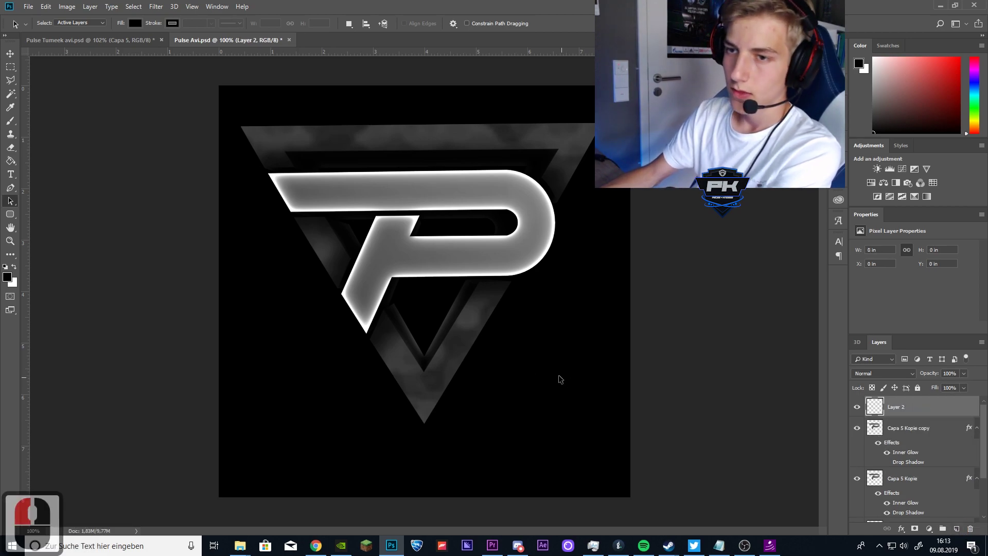
- Set up a soft round brush in white (ffffff) at about 228 px
click(10, 121)
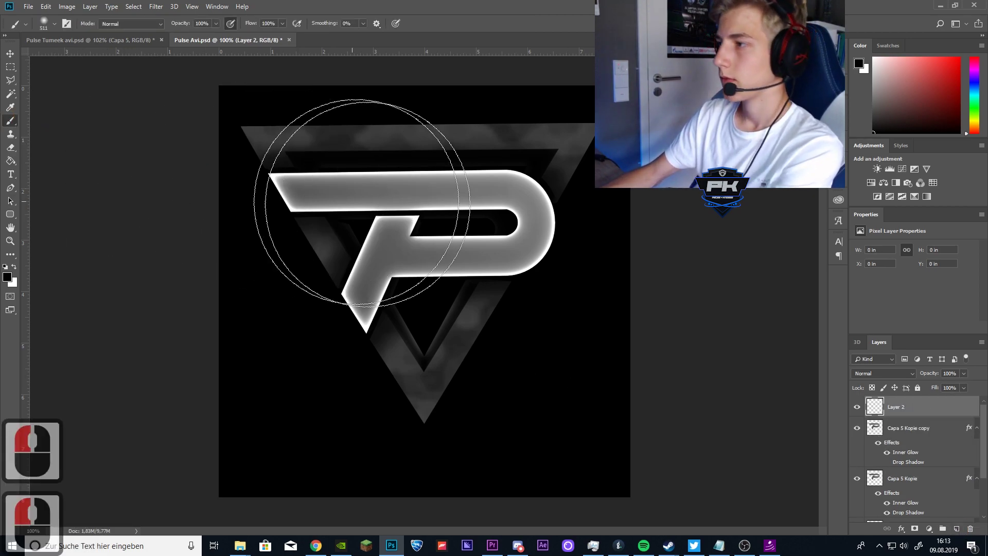
click(859, 64)
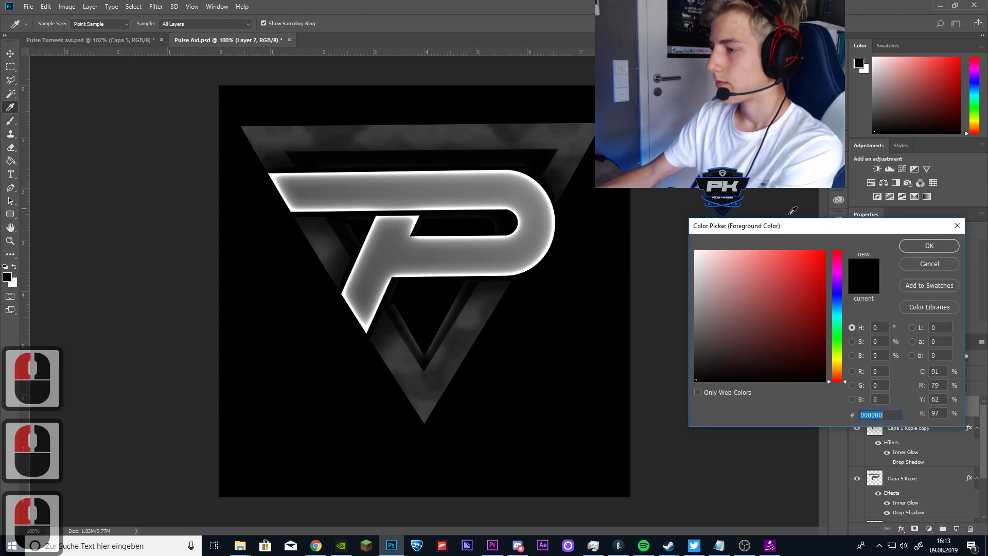
text(ffffff)
click(929, 245)
right_click(529, 269)
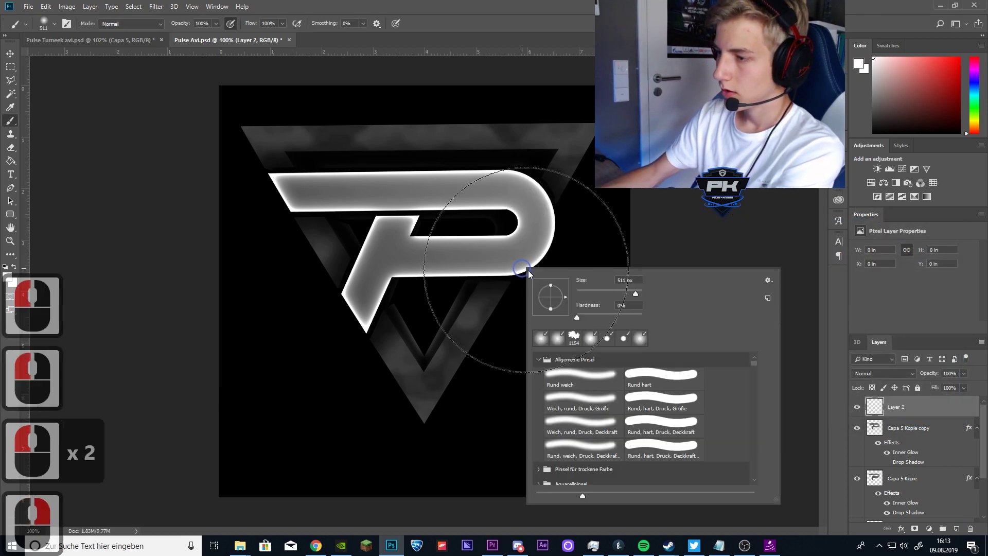
click(623, 293)
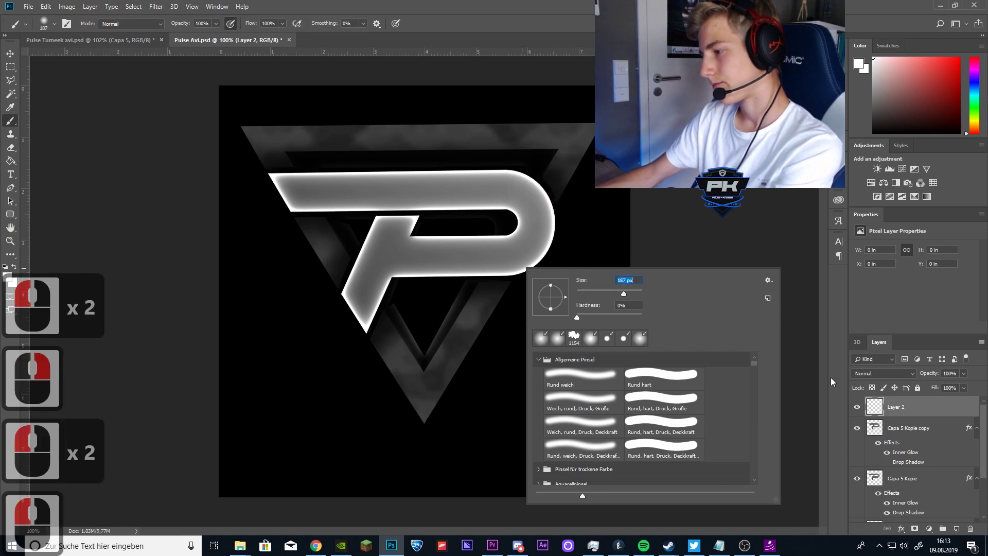
key(Return)
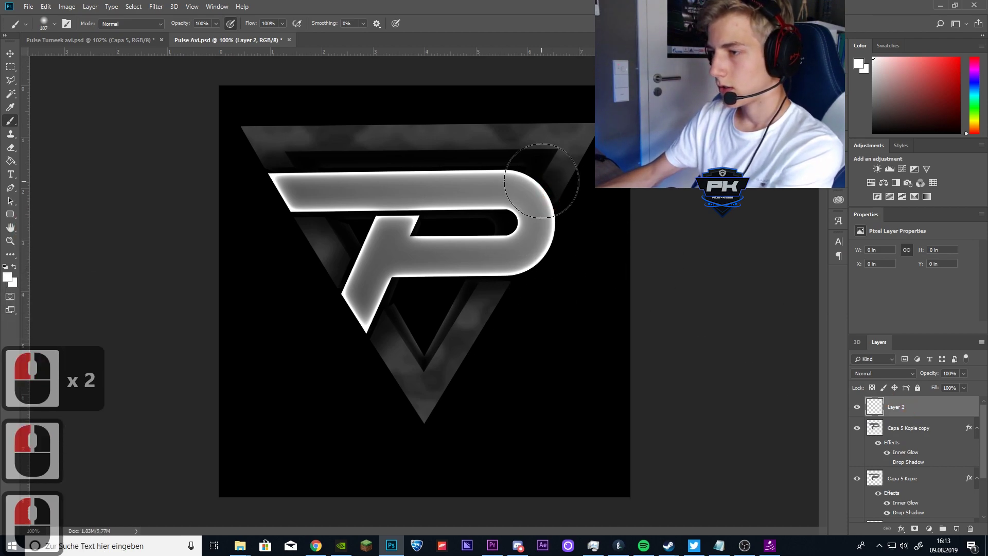
right_click(537, 352)
click(613, 323)
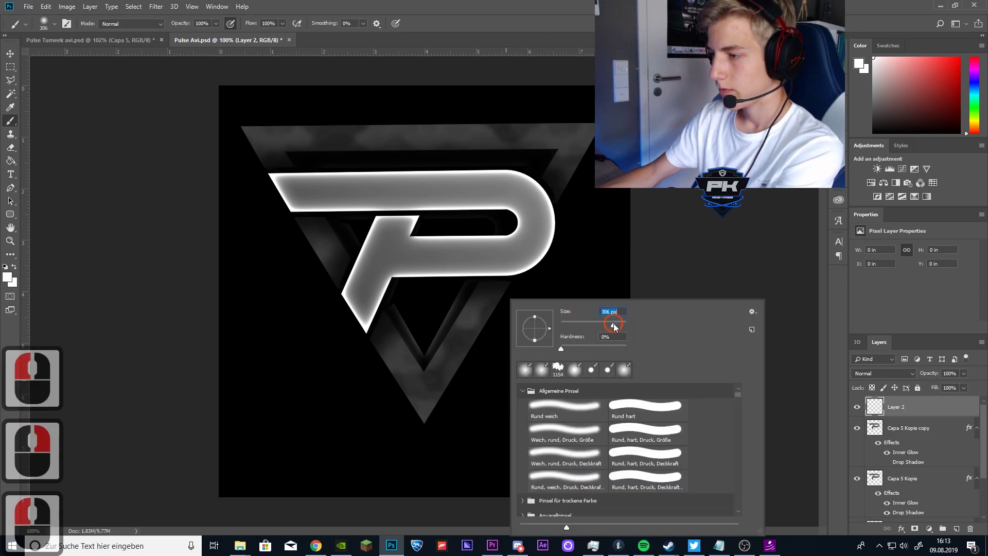
drag(614, 322, 605, 324)
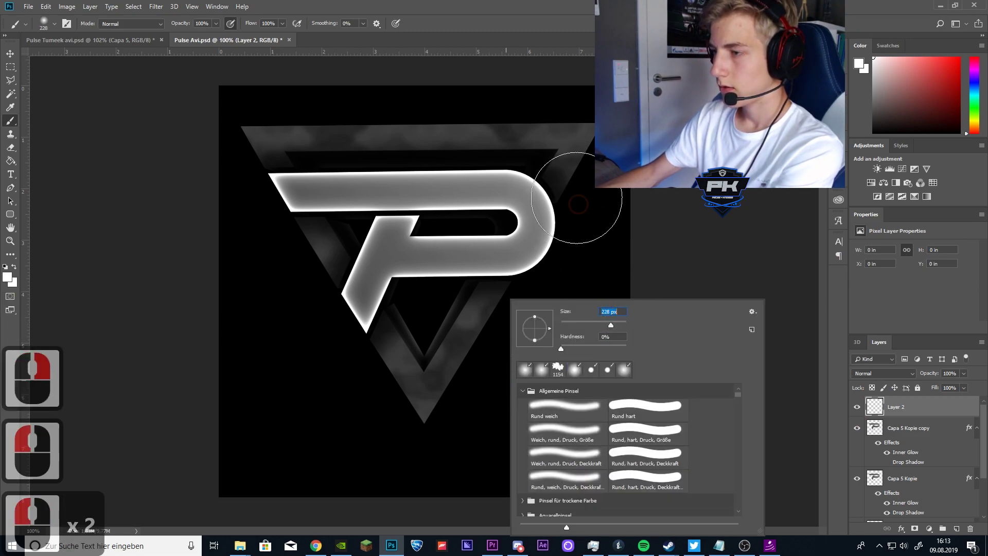
- Paint soft white glow dabs near the triangle's top corners and along the logo's lower part
click(548, 156)
click(535, 150)
click(512, 142)
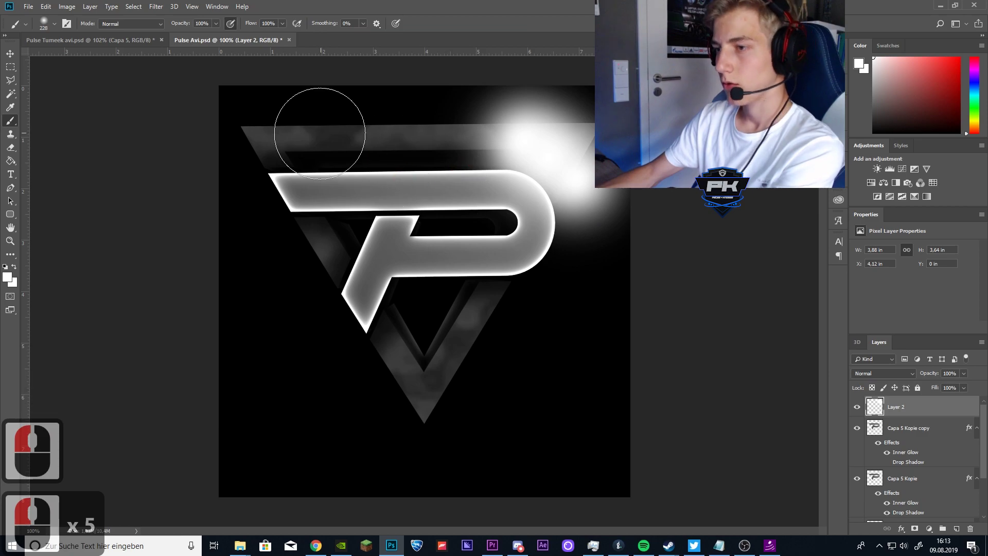
click(314, 140)
click(285, 142)
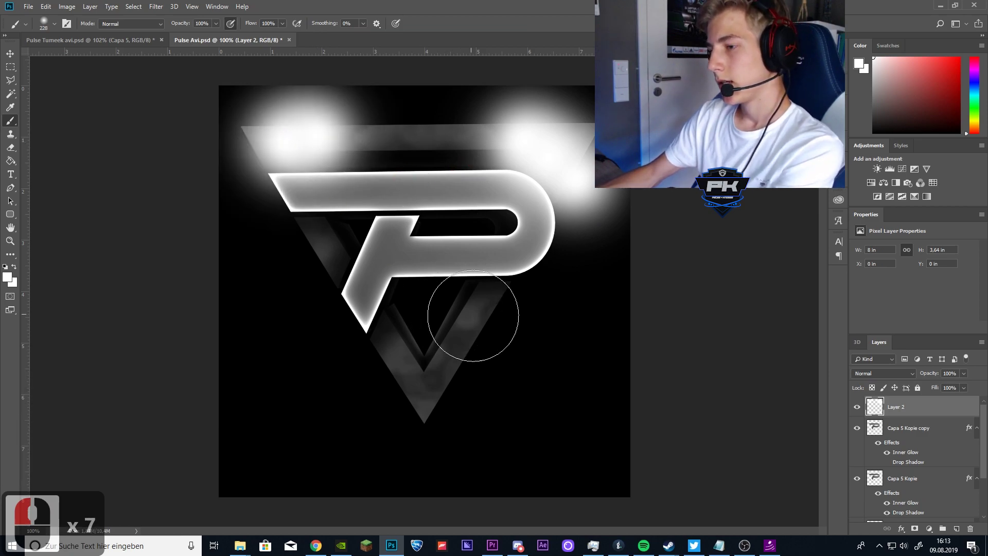
click(536, 299)
click(489, 315)
click(368, 342)
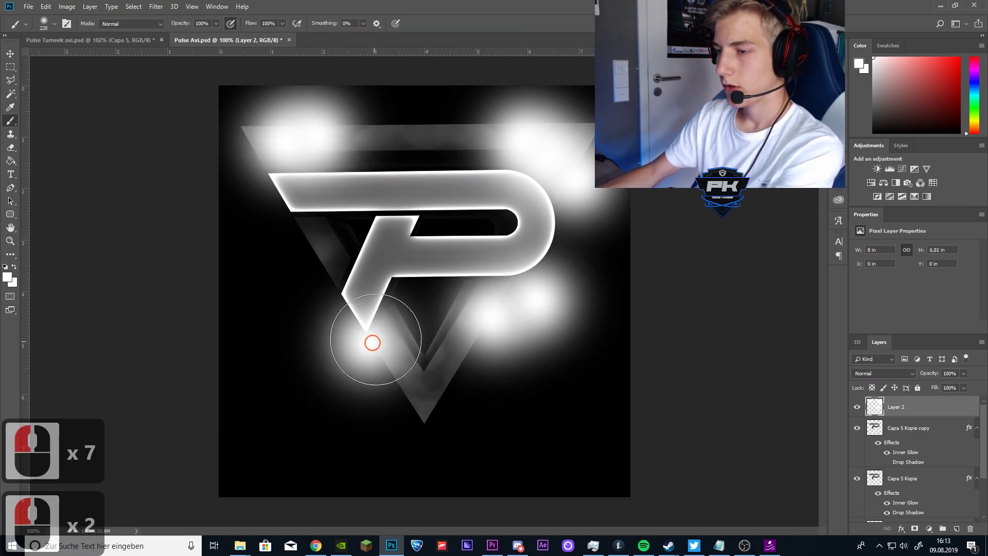
click(322, 283)
- Add more soft white glow dabs around the P, beside its bowl and along its stem
click(339, 265)
click(439, 319)
click(578, 250)
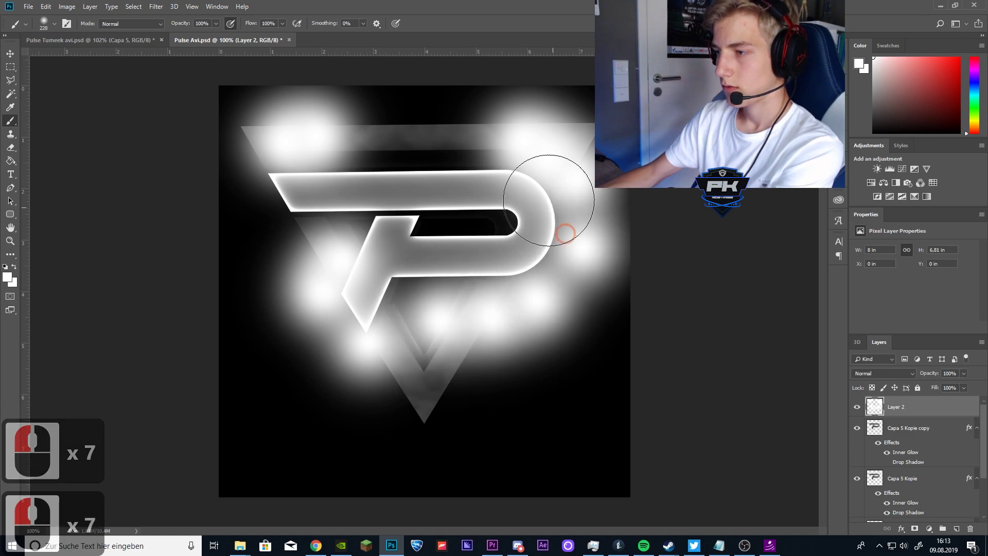
click(488, 130)
click(488, 131)
click(487, 130)
click(488, 130)
click(420, 124)
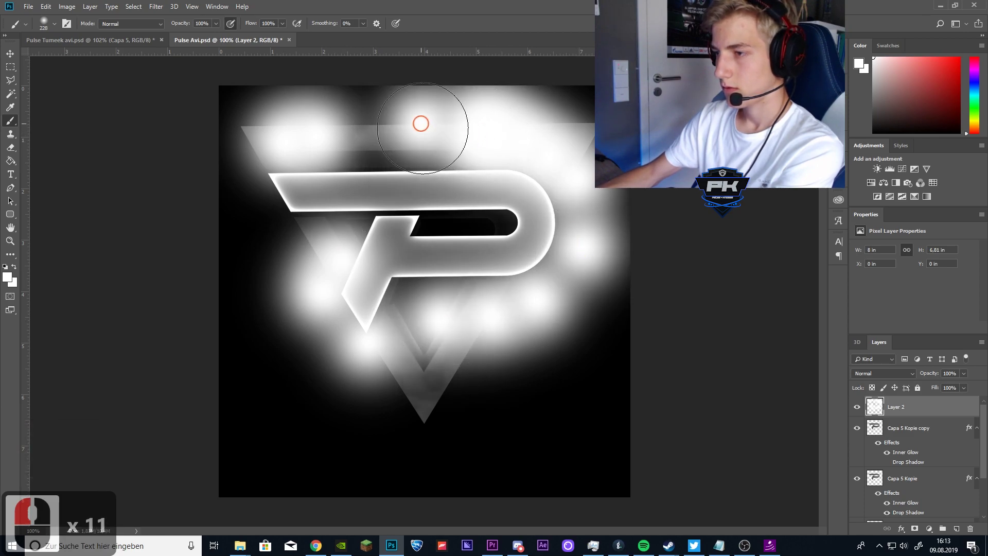
click(582, 202)
click(493, 313)
click(578, 353)
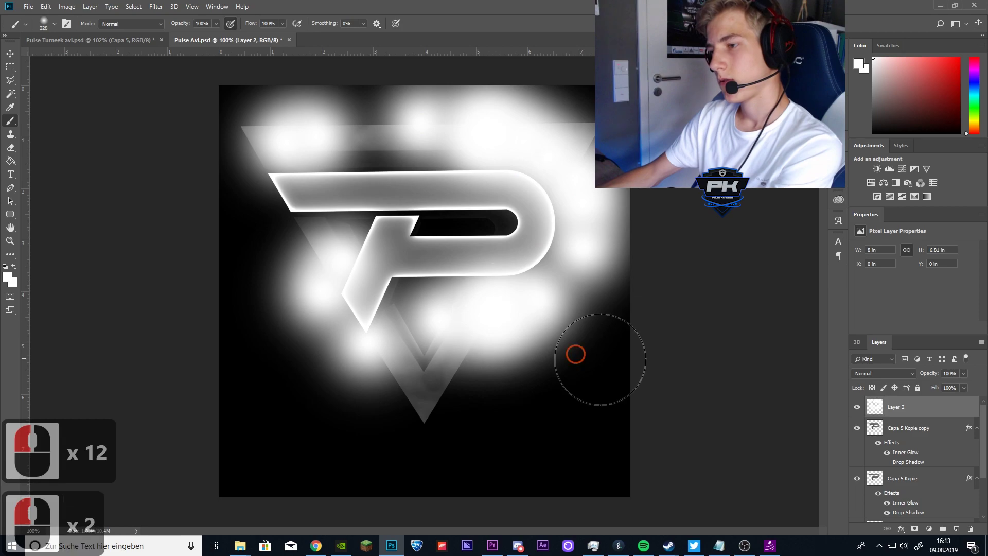
click(551, 289)
click(558, 286)
click(401, 352)
click(303, 272)
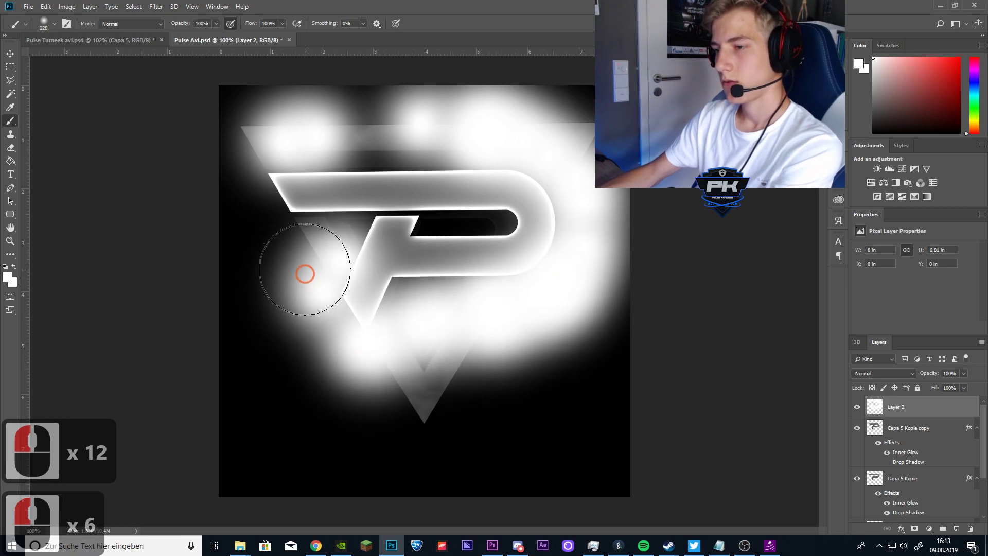
click(271, 176)
click(286, 201)
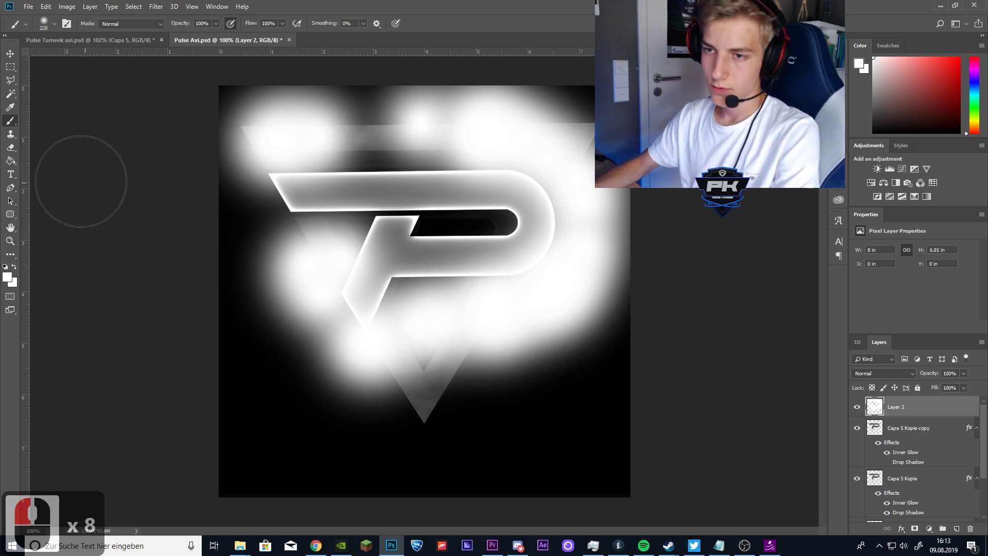
- Magic Wand around the P on the copy layer, delete that area from Layer 2, and deselect
click(7, 96)
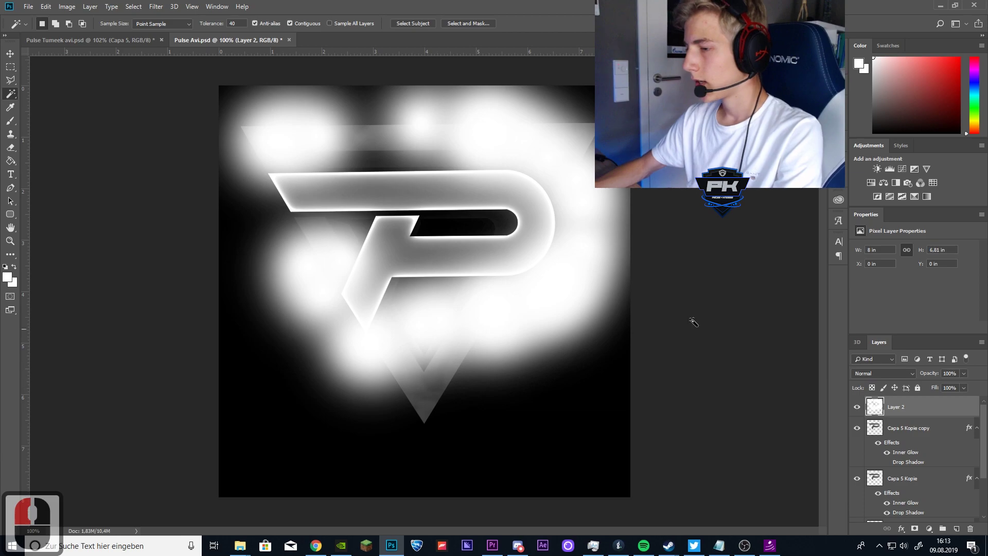
double_click(906, 428)
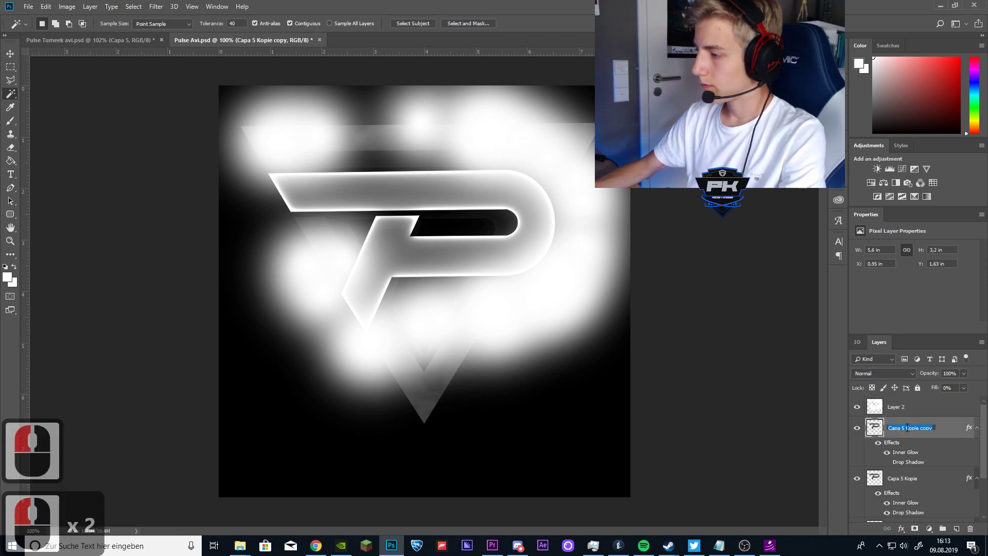
double_click(951, 431)
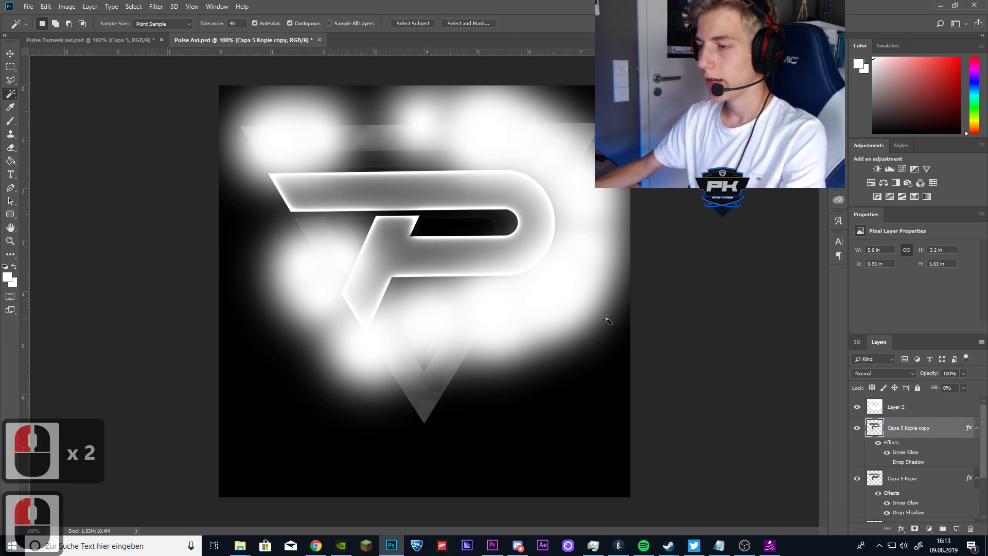
click(496, 164)
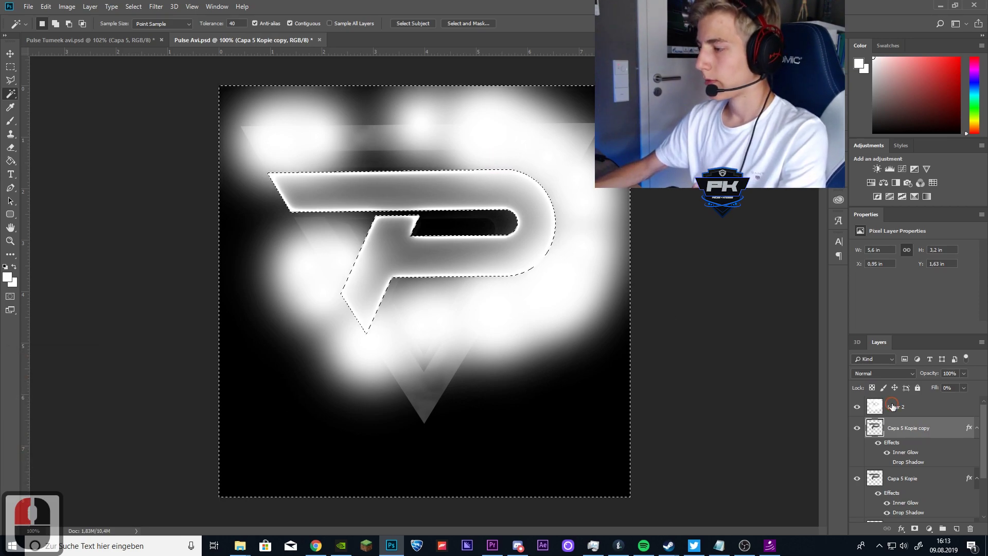
click(892, 407)
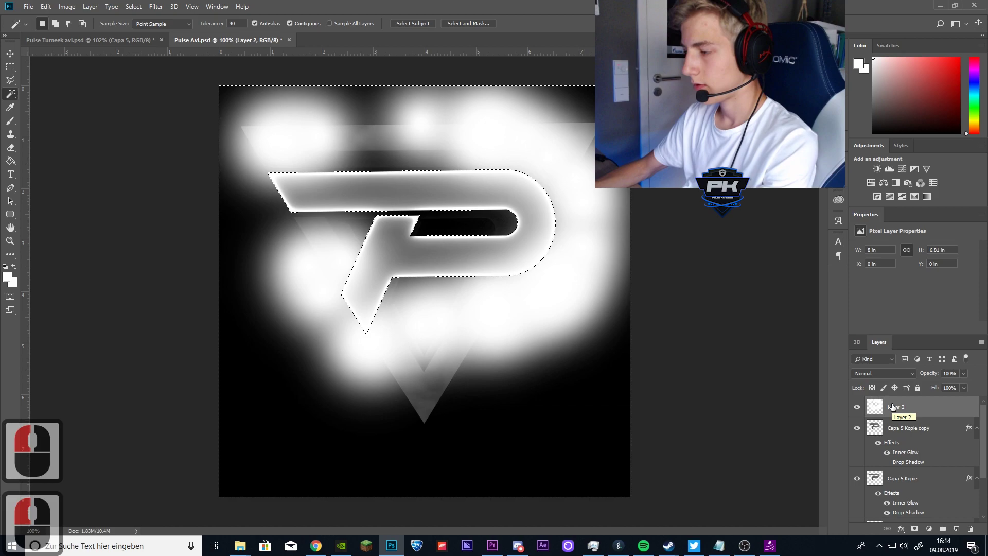
key(BackSpace)
key(ctrl+d)
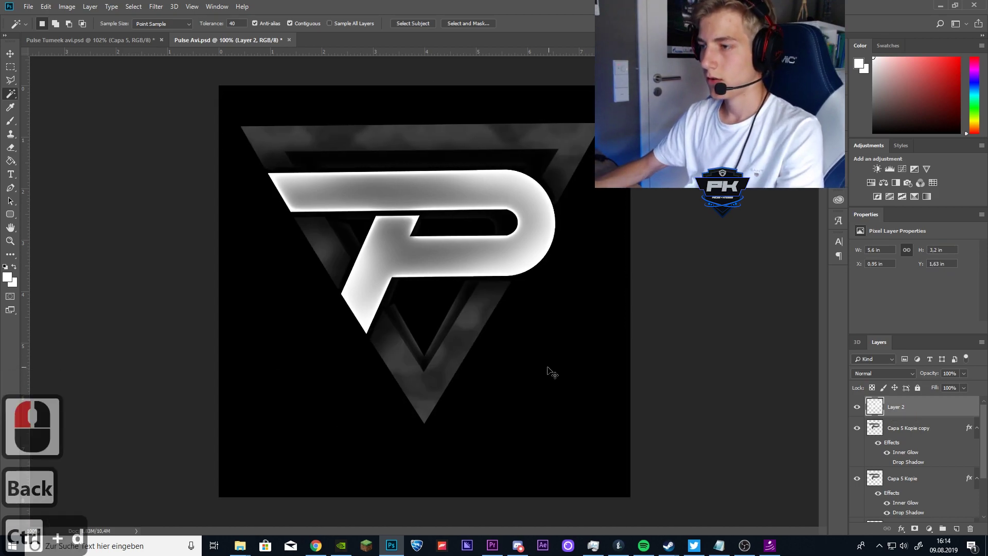
alt+scroll(451, 250, up, 6)
alt+scroll(452, 243, down, 13)
alt+scroll(429, 196, up, 11)
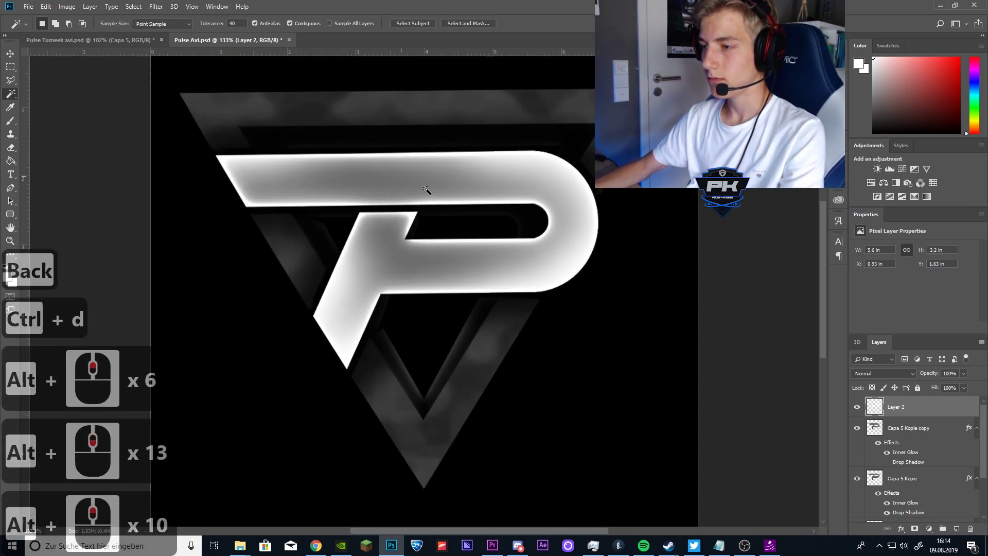
key(v)
click(43, 78)
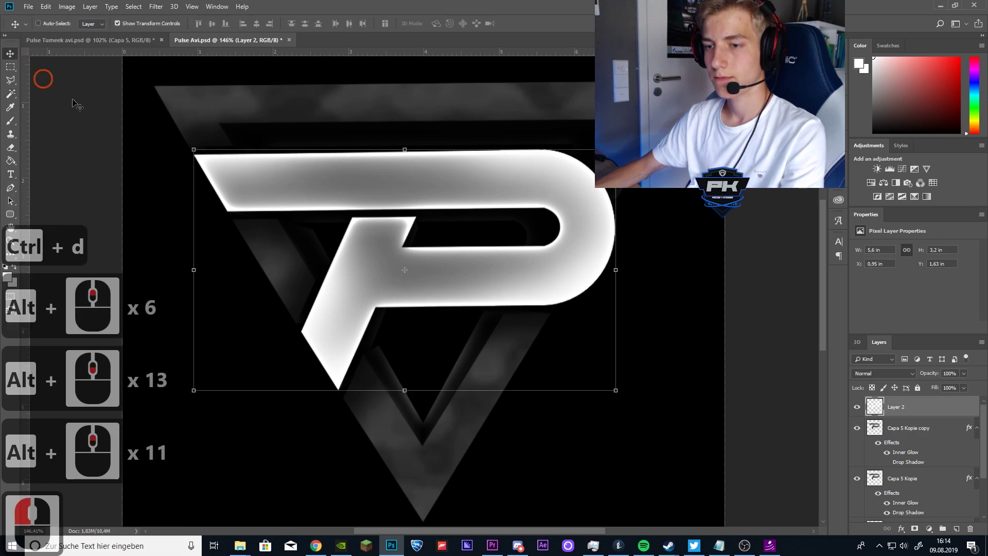
- Add a new Layer 3 and enlarge the soft white brush considerably
click(956, 528)
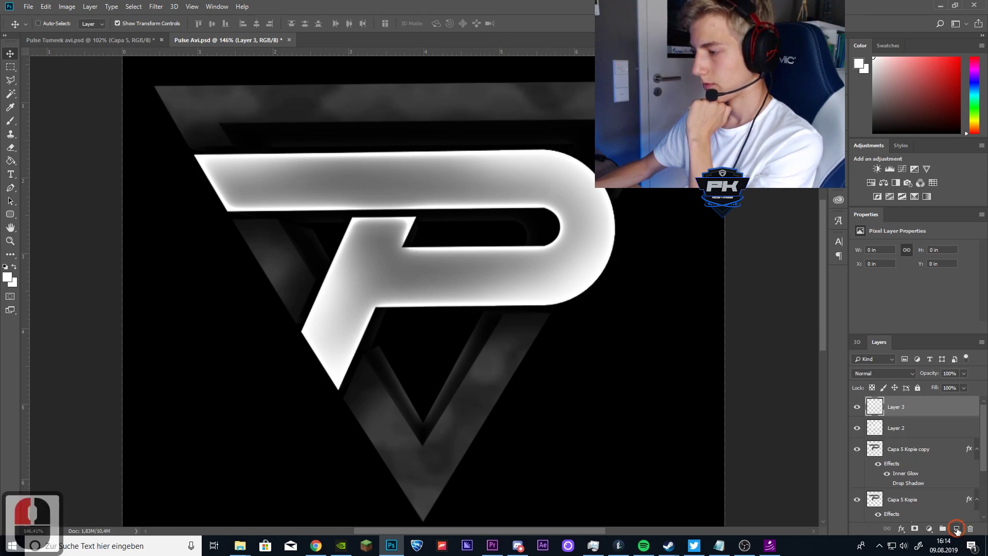
click(10, 120)
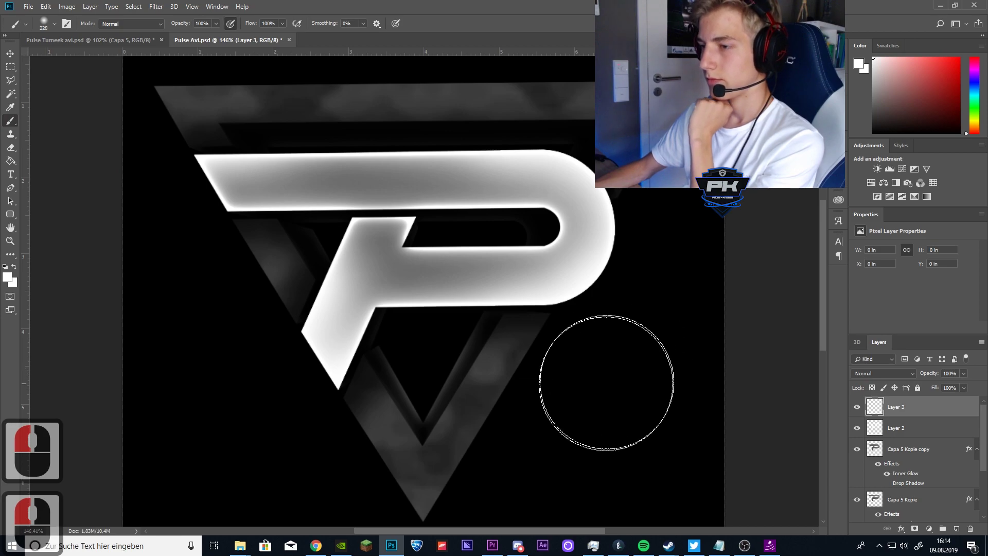
right_click(609, 306)
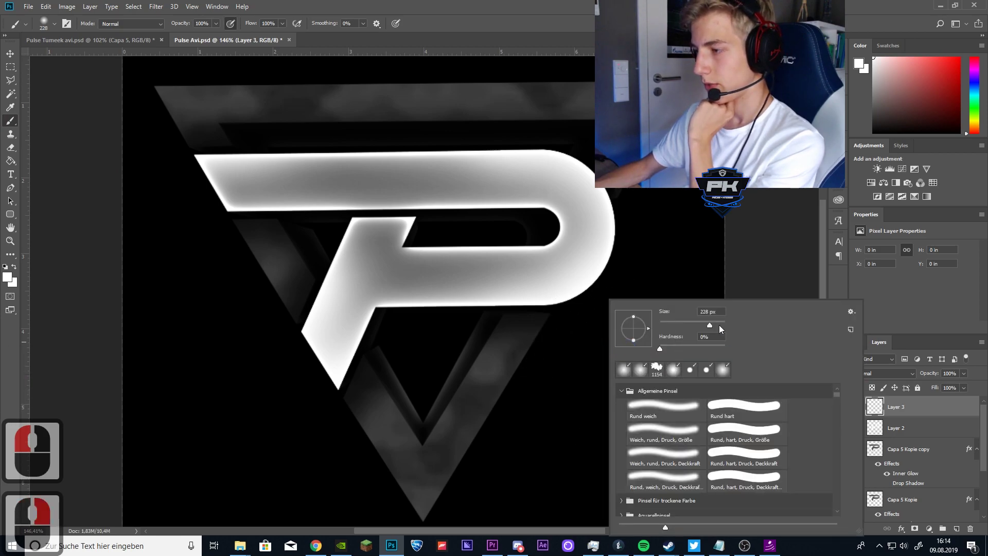
drag(719, 325, 718, 324)
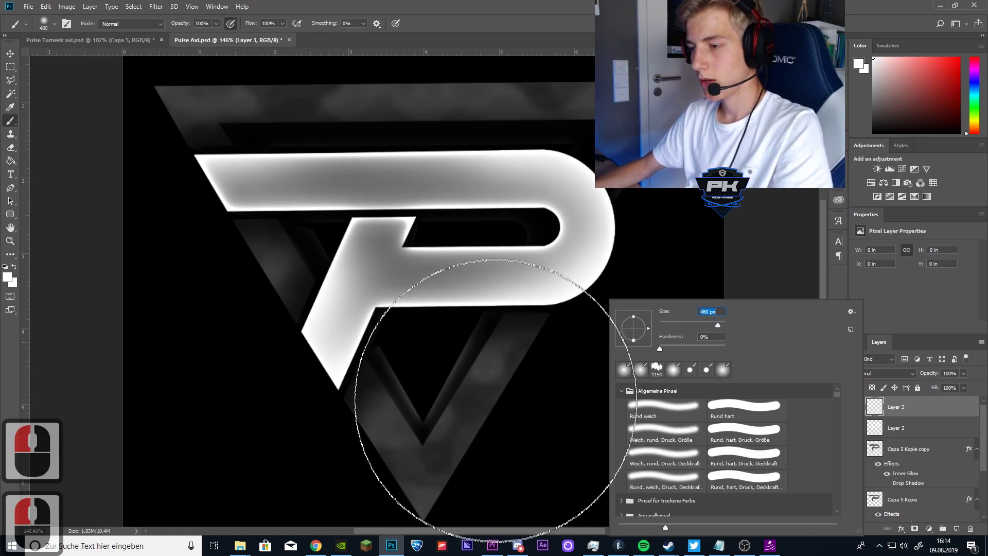
- Paint big soft white glows below the P and across the canvas top and top-left
click(494, 400)
alt+scroll(514, 391, down, 5)
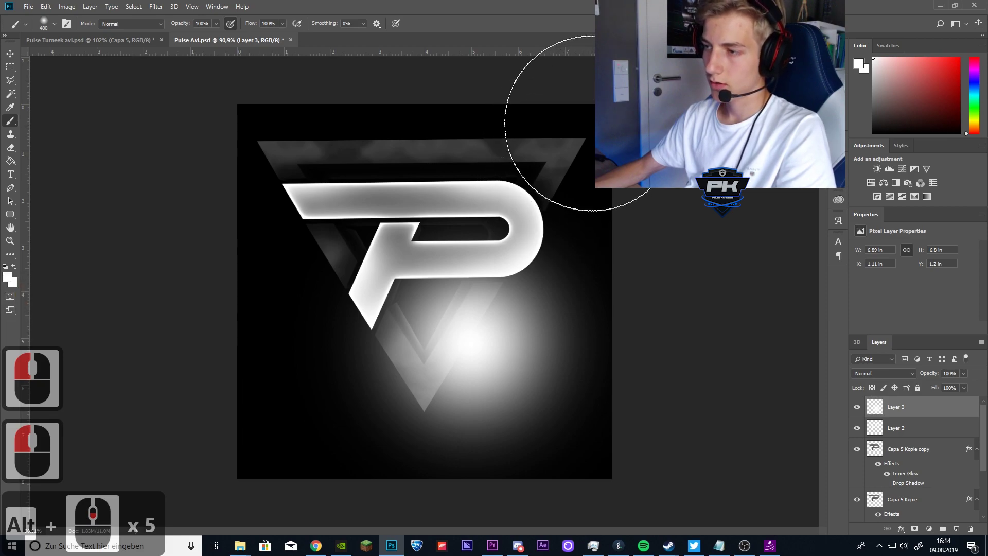
click(591, 123)
click(346, 99)
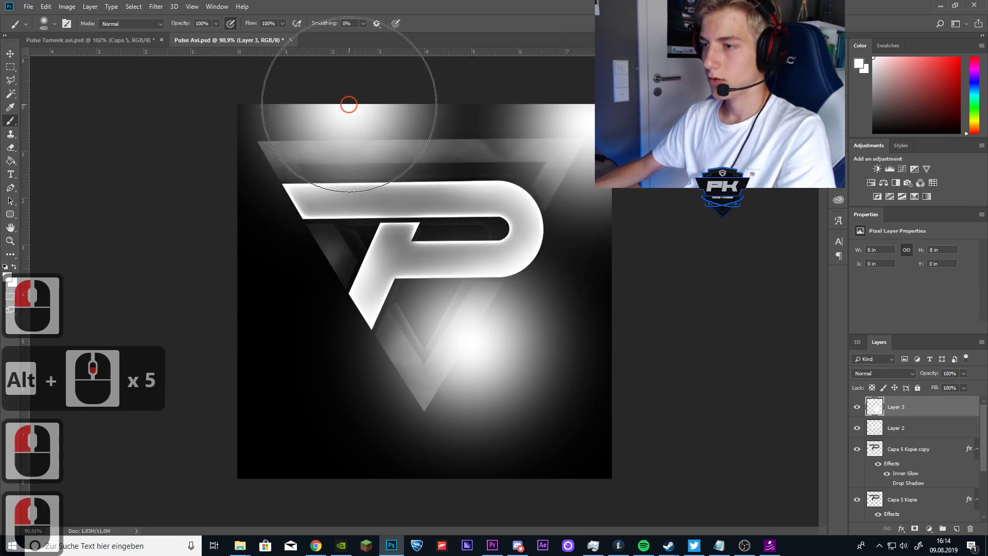
click(232, 147)
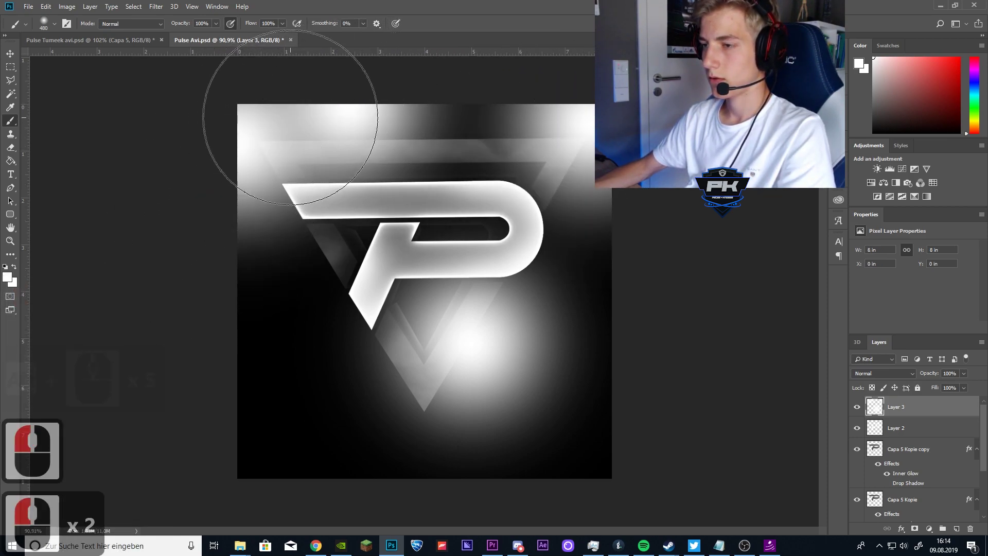
click(414, 127)
click(471, 115)
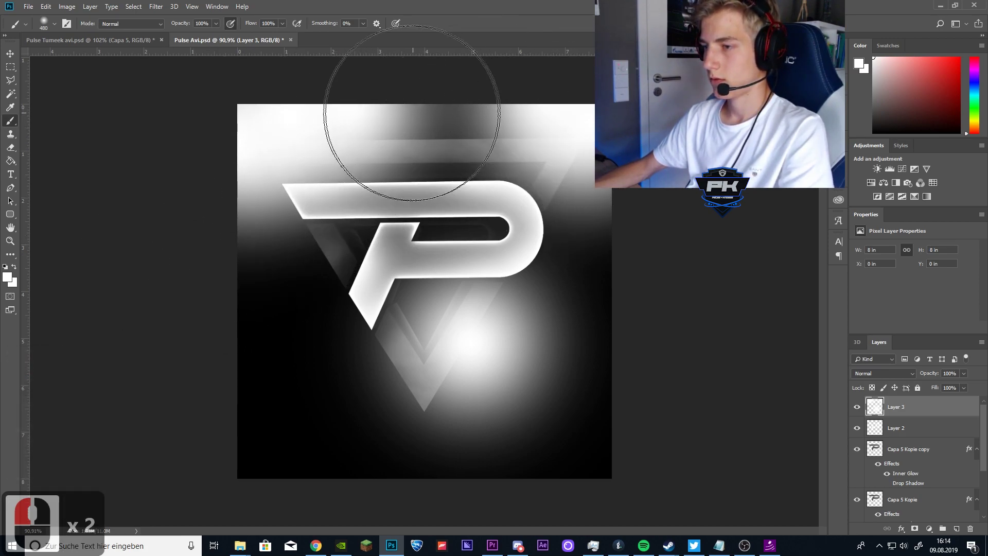
click(403, 113)
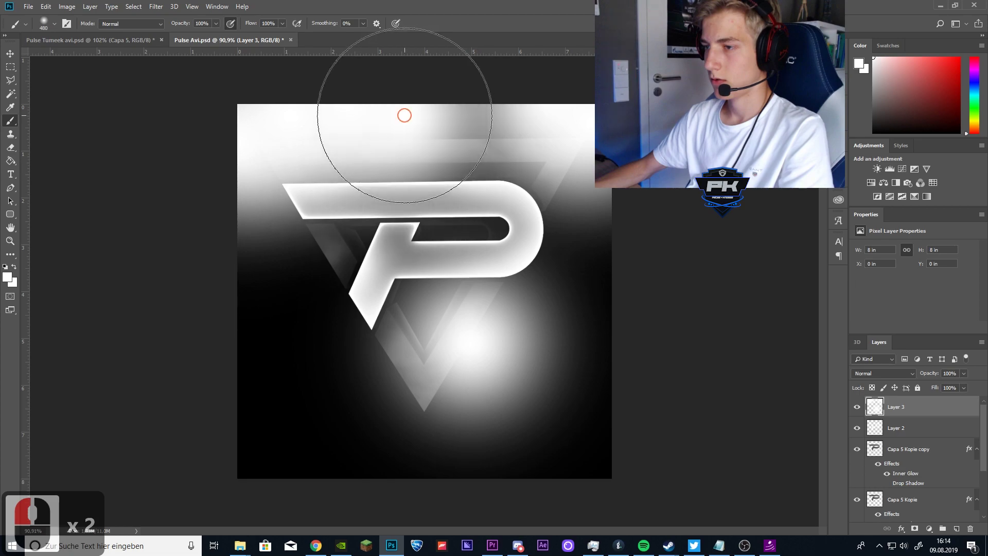
click(912, 444)
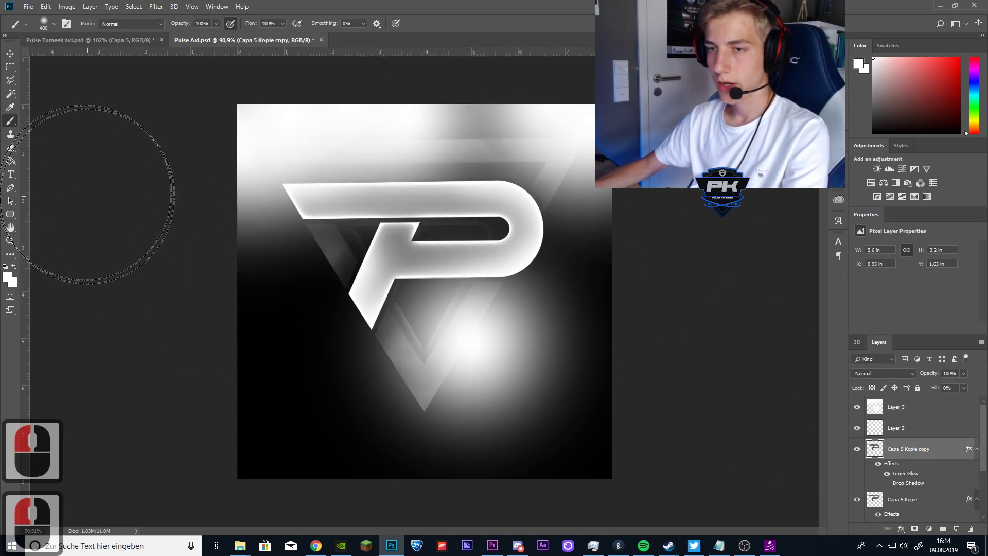
- Magic Wand around the P and delete Layer 3's glow outside the letter
click(11, 94)
click(160, 141)
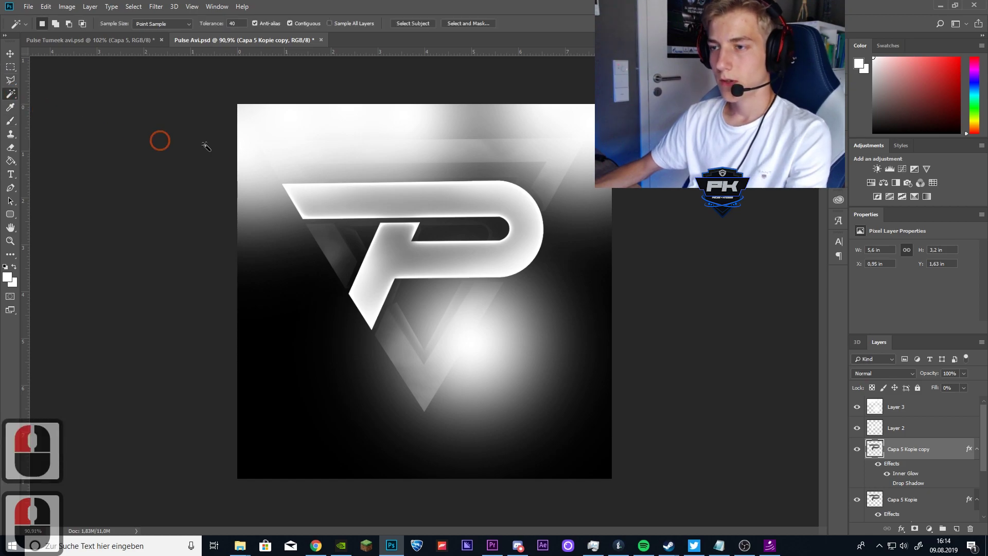
click(338, 153)
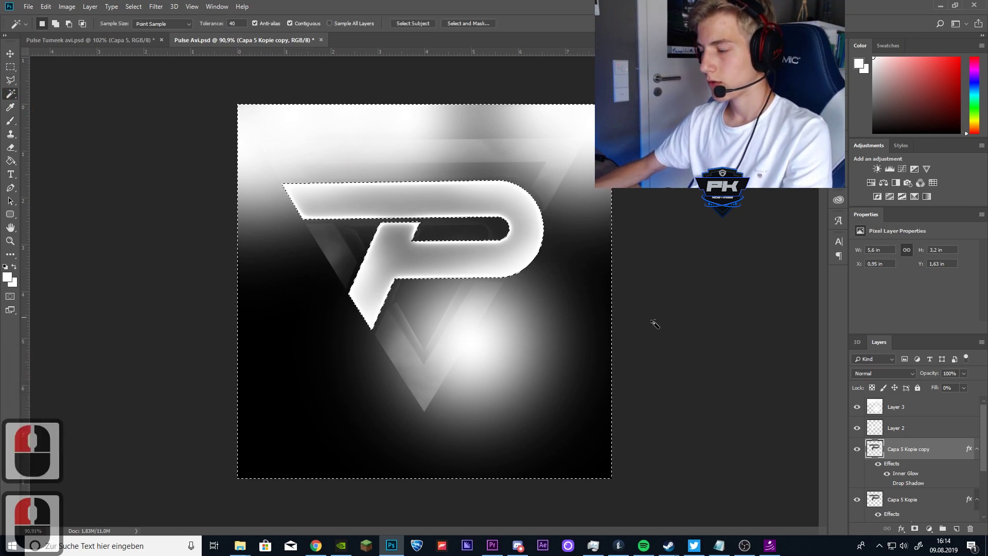
click(905, 416)
key(BackSpace)
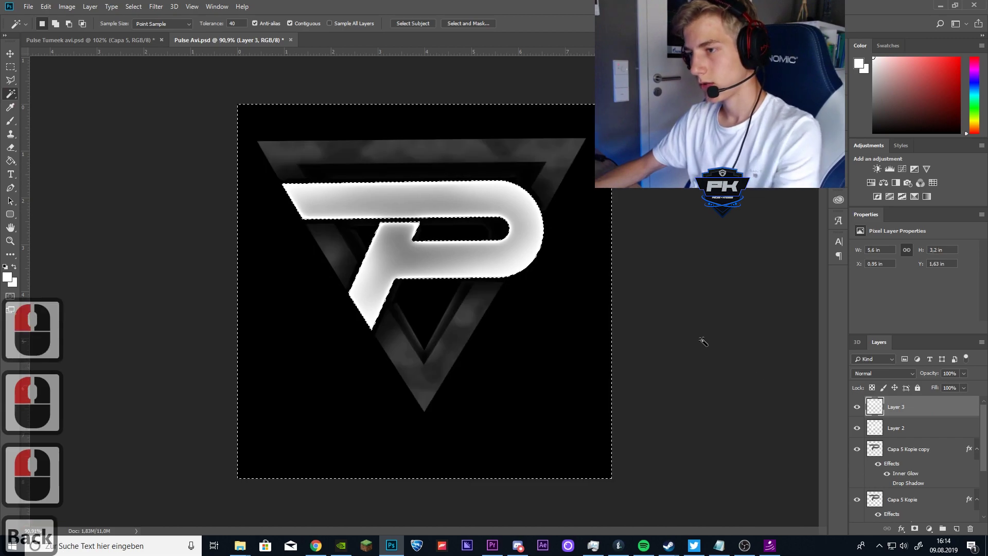
key(ctrl+d)
scroll(551, 287, up, 4)
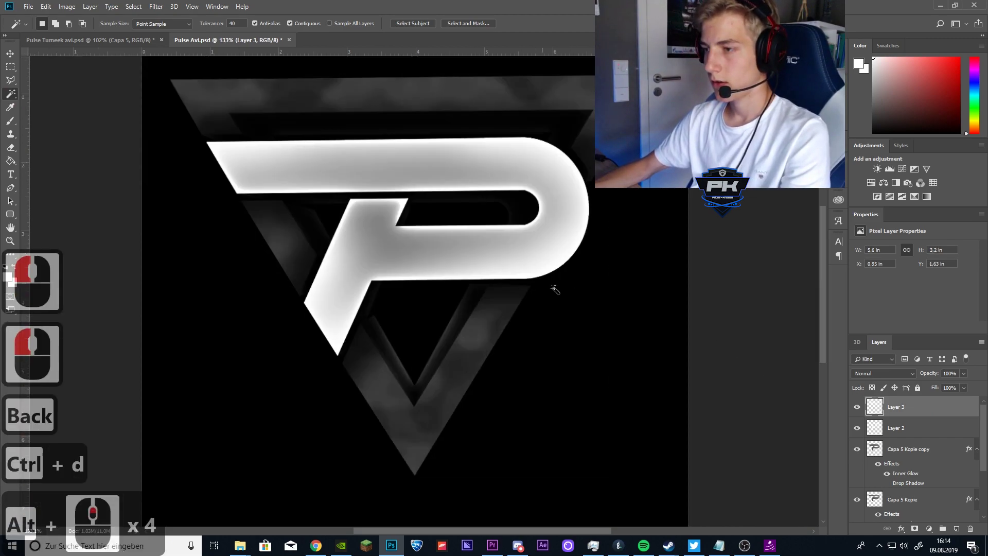
- Set Layer 3 to Color Dodge at about 35% opacity, comparing the glow layers
click(868, 372)
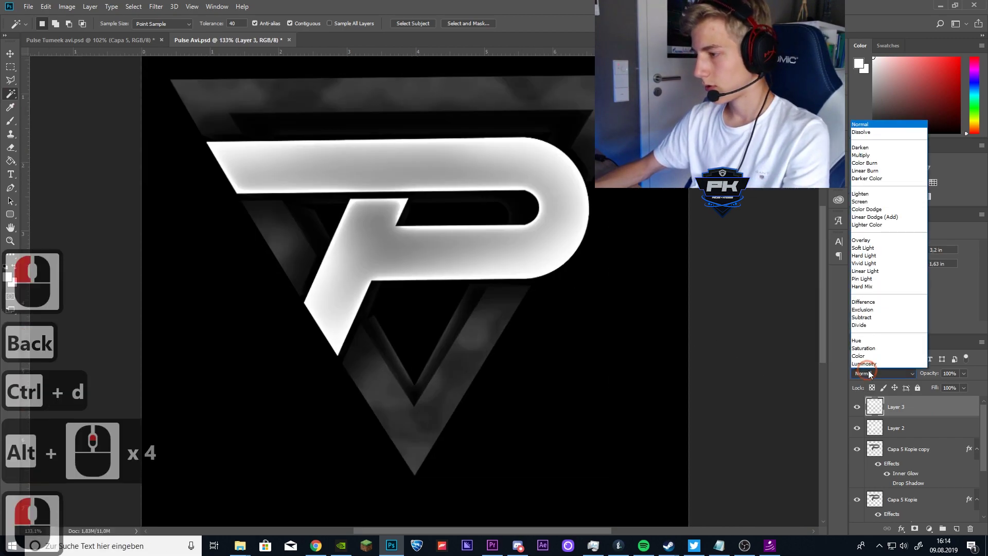
click(862, 209)
click(963, 373)
drag(965, 384, 914, 386)
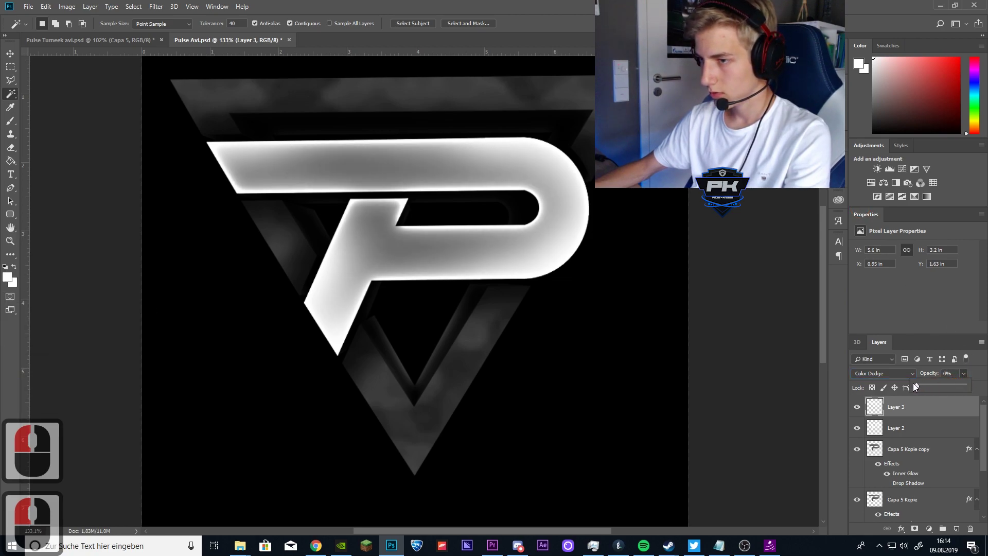
click(857, 408)
click(857, 408)
click(857, 407)
click(857, 429)
click(857, 429)
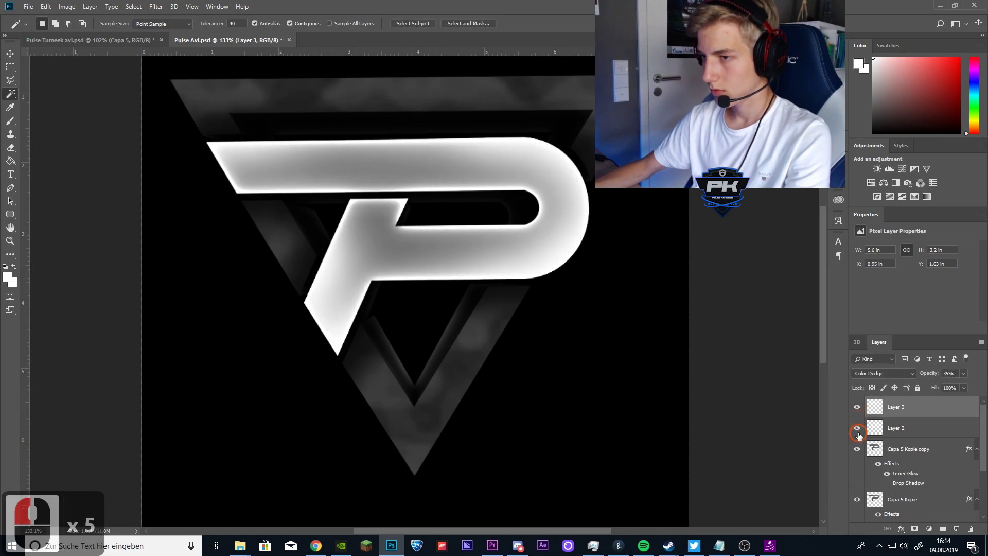
- Switch Layer 2's blend mode to Color Dodge
click(902, 433)
click(874, 374)
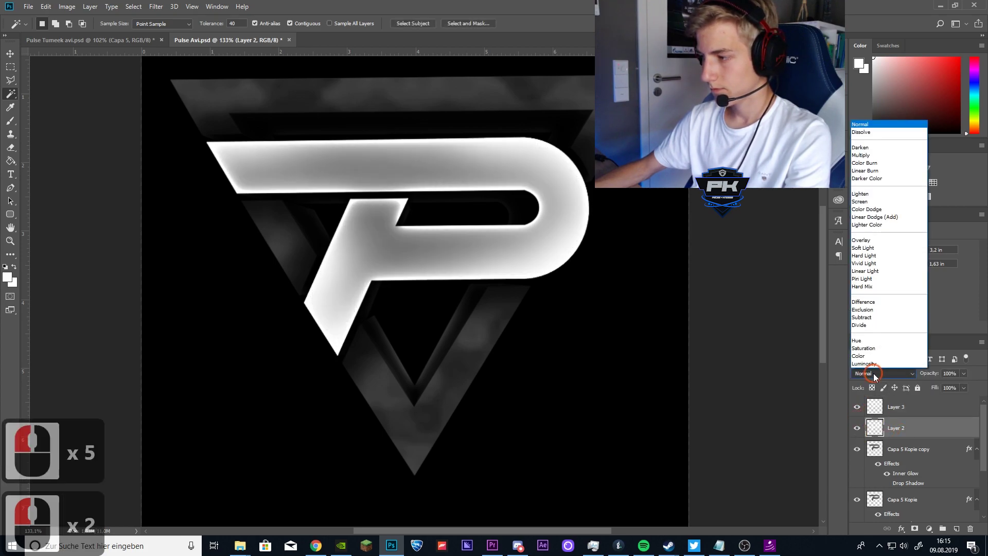
click(885, 209)
scroll(709, 325, up, 6)
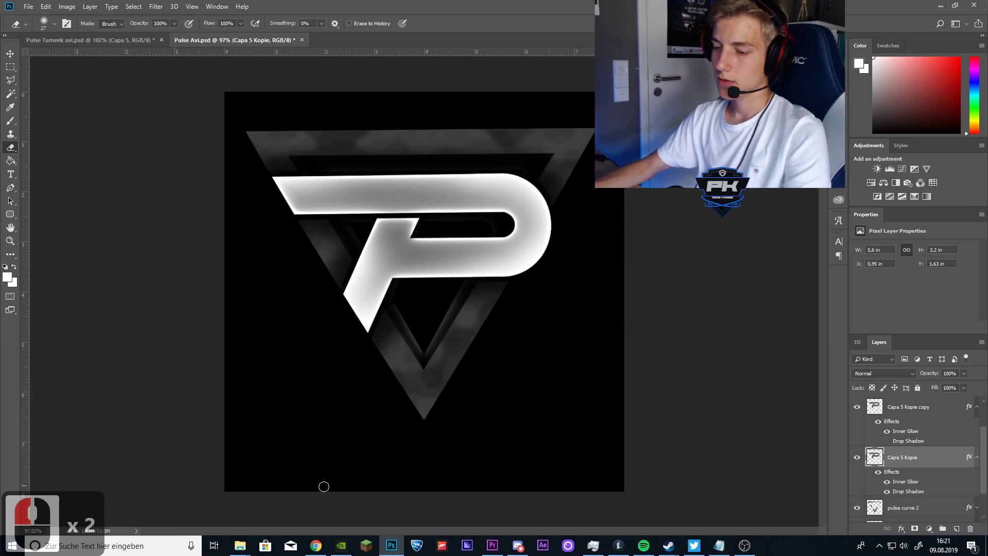
- Bring the Pulse Avi folder window forward and move it aside to expose the canvas
mouse_move(241, 544)
click(244, 508)
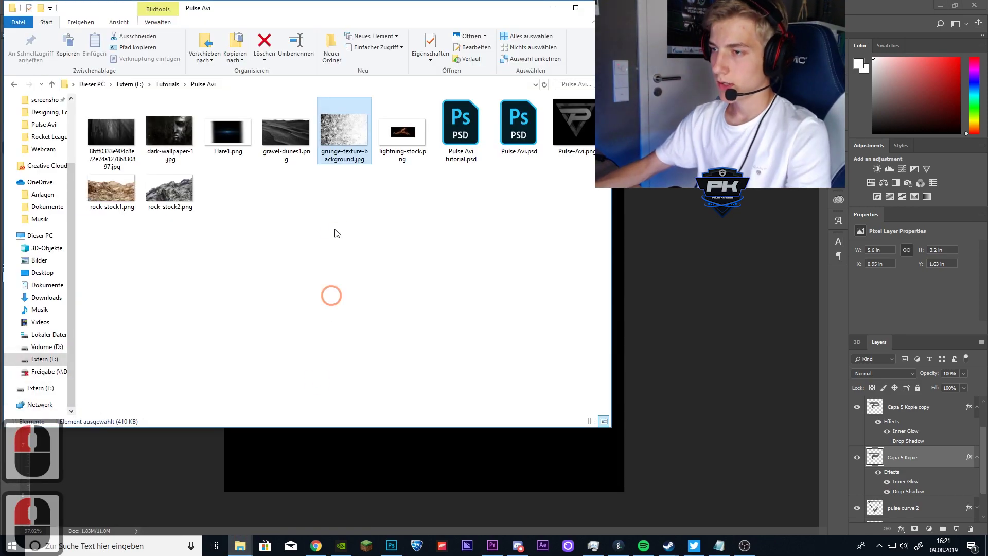
drag(391, 14, 720, 58)
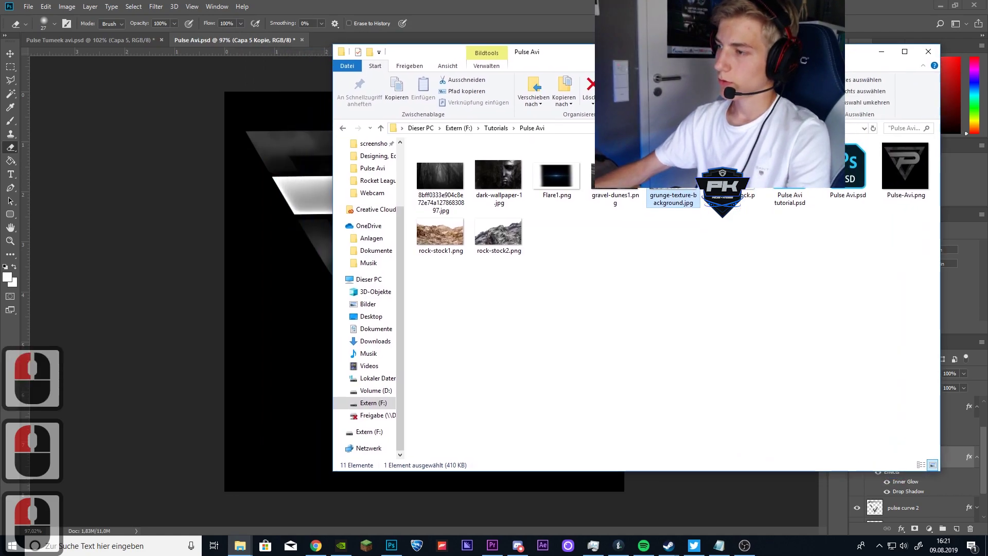
- Place grunge-texture-background.jpg on the canvas and scale it proportionally to cover the P
drag(673, 199, 293, 258)
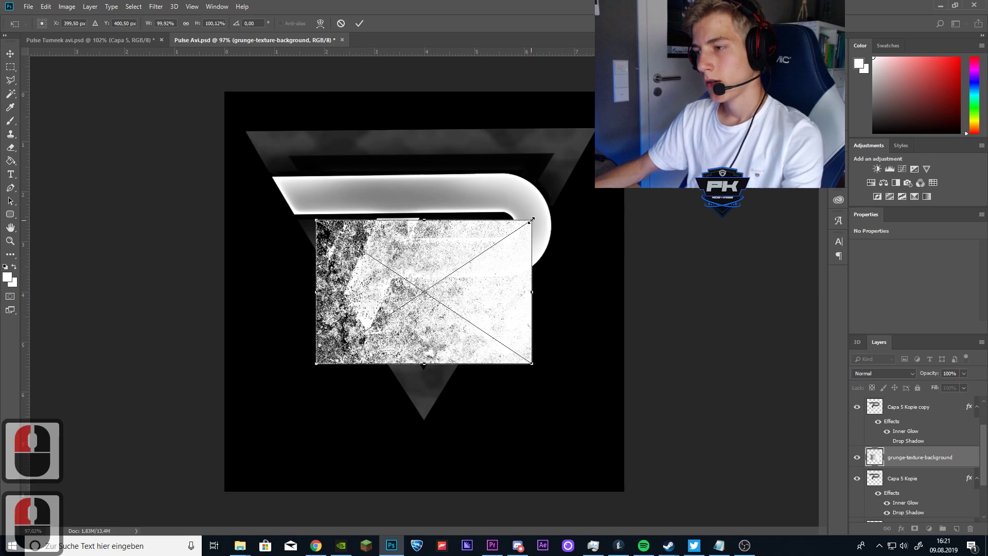
drag(531, 219, 629, 149)
drag(576, 184, 525, 178)
click(359, 23)
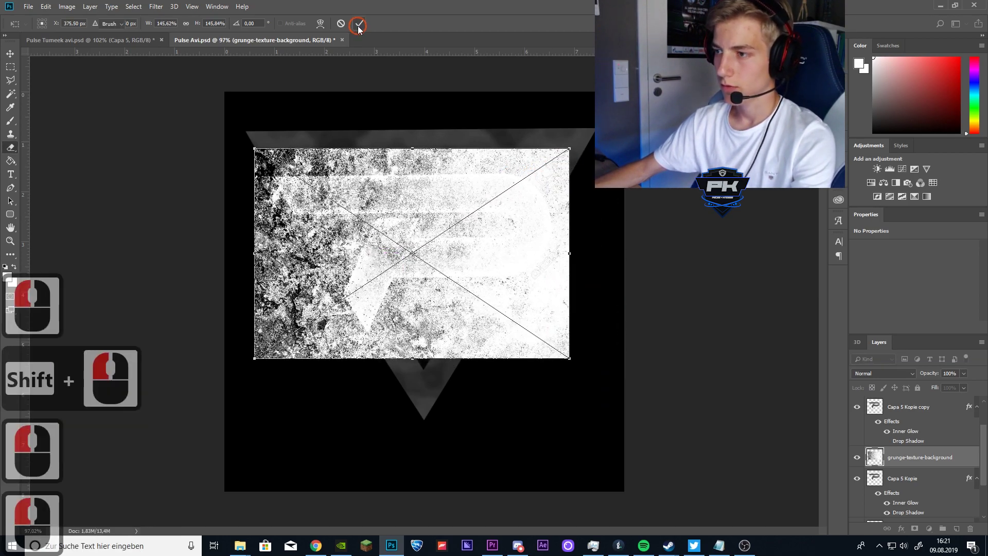
key(e)
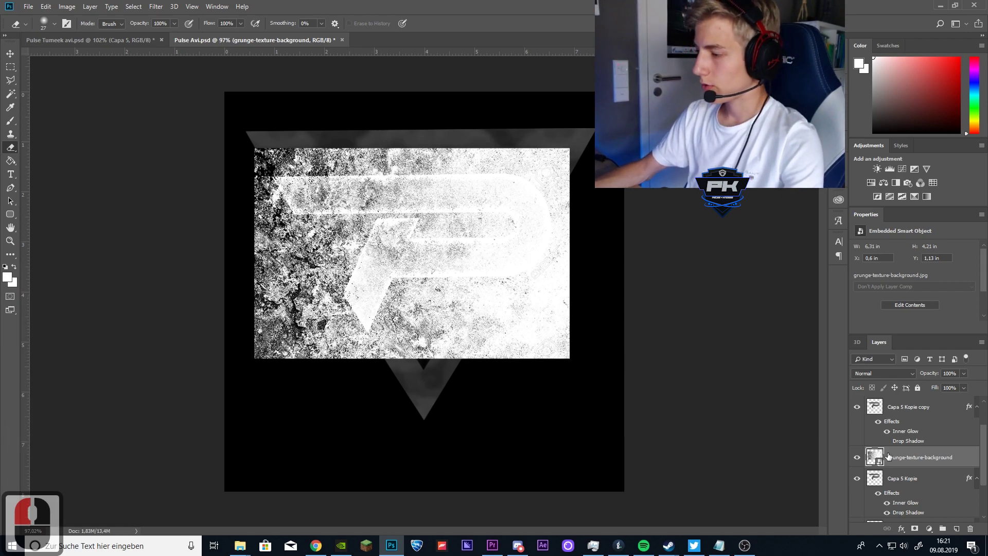
- Rasterize the grunge texture layer into a plain pixel layer
right_click(916, 457)
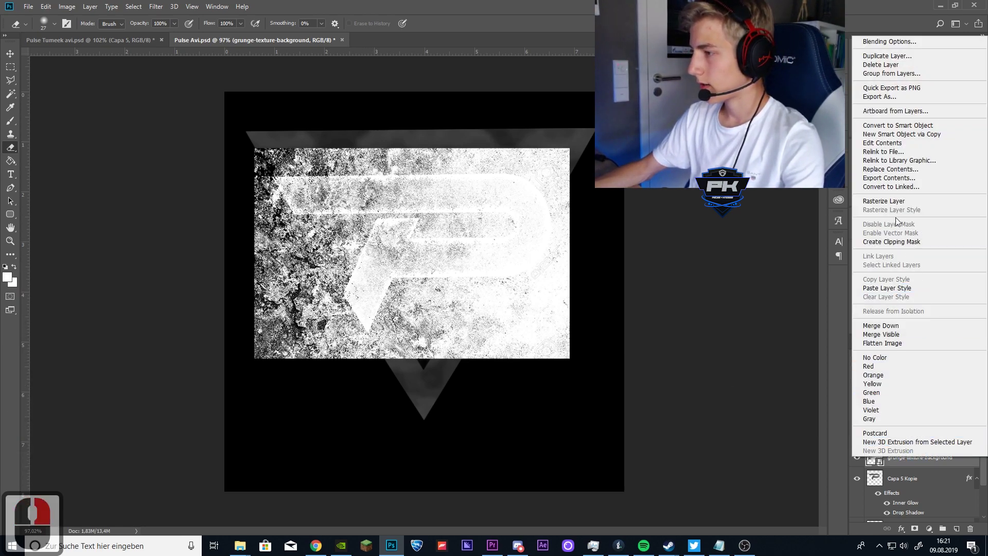
click(895, 201)
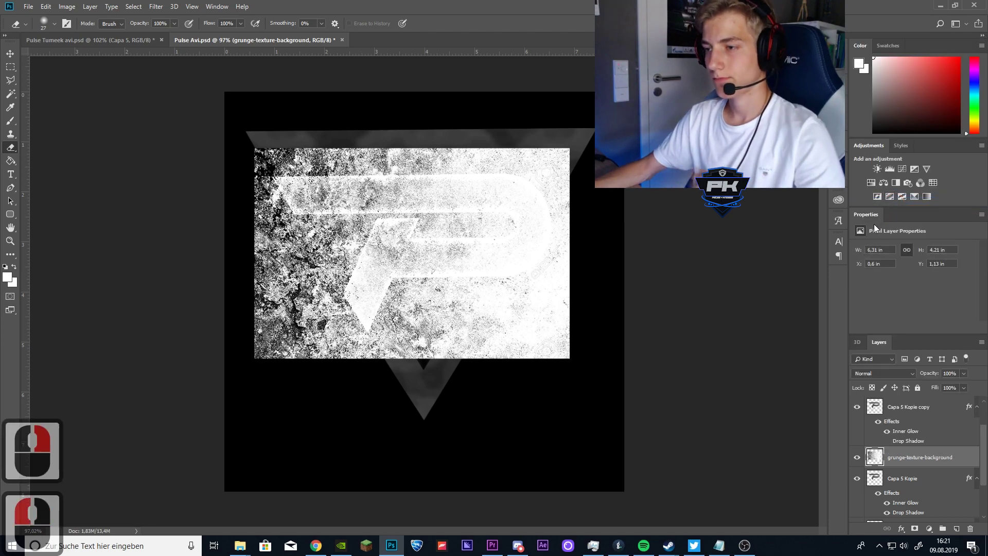
key(v)
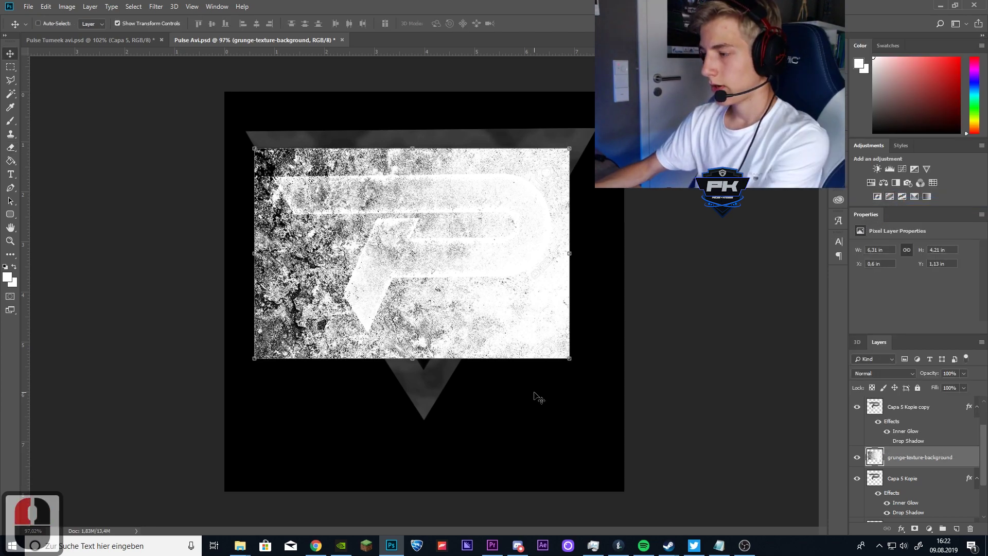
- Magic Wand-select the P shape on the Capa 5 Kopie layer
click(11, 96)
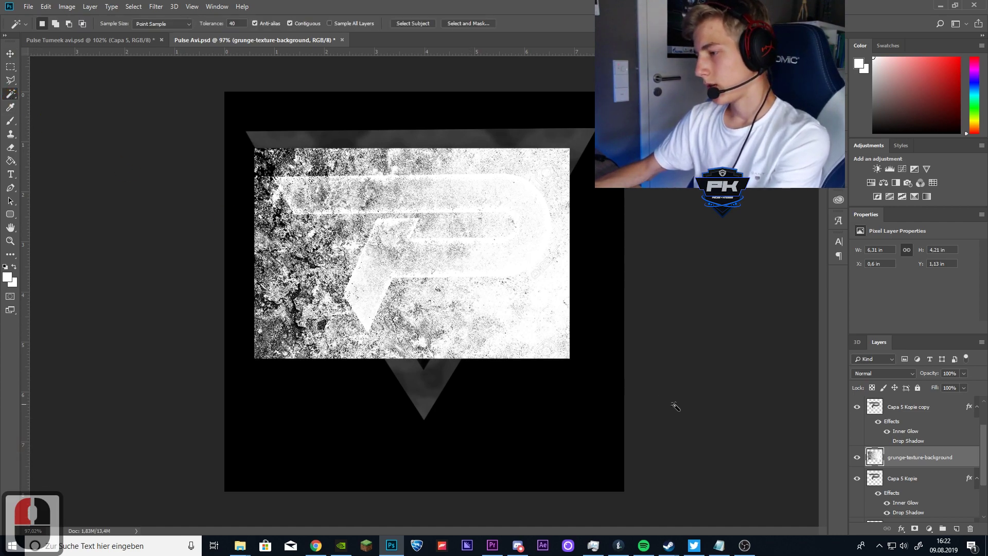
scroll(924, 492, down, 2)
click(906, 439)
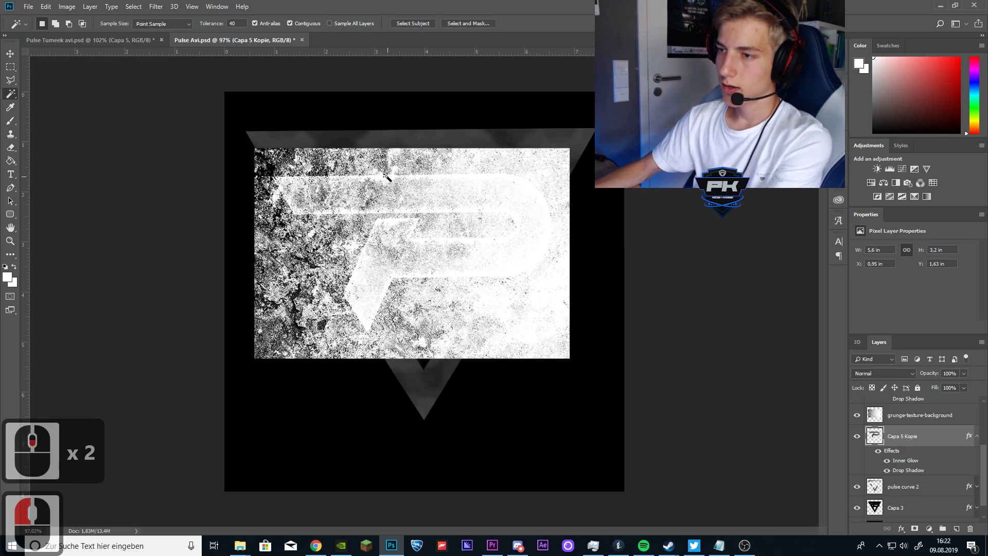
click(312, 136)
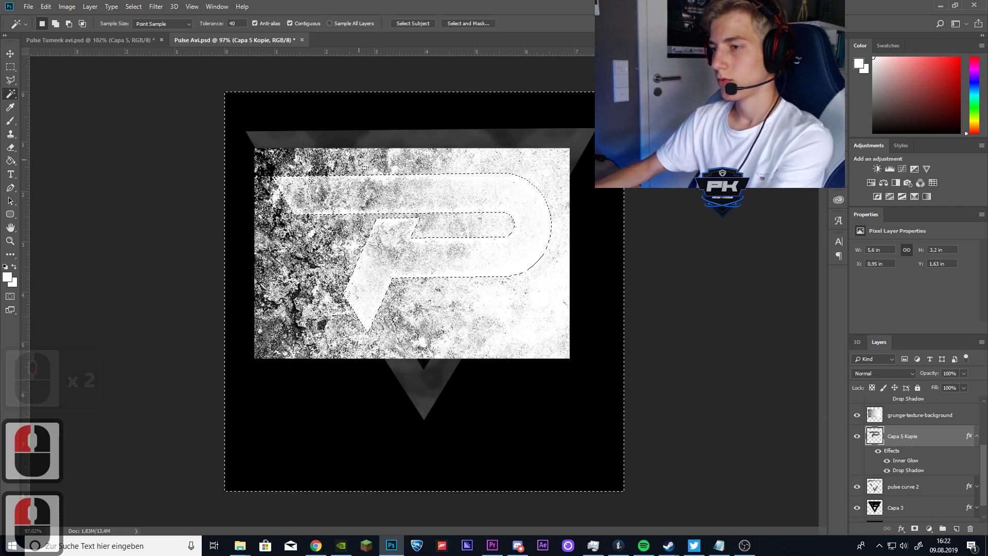
- Delete the selected area from the texture layer, then deselect
scroll(895, 437, up, 2)
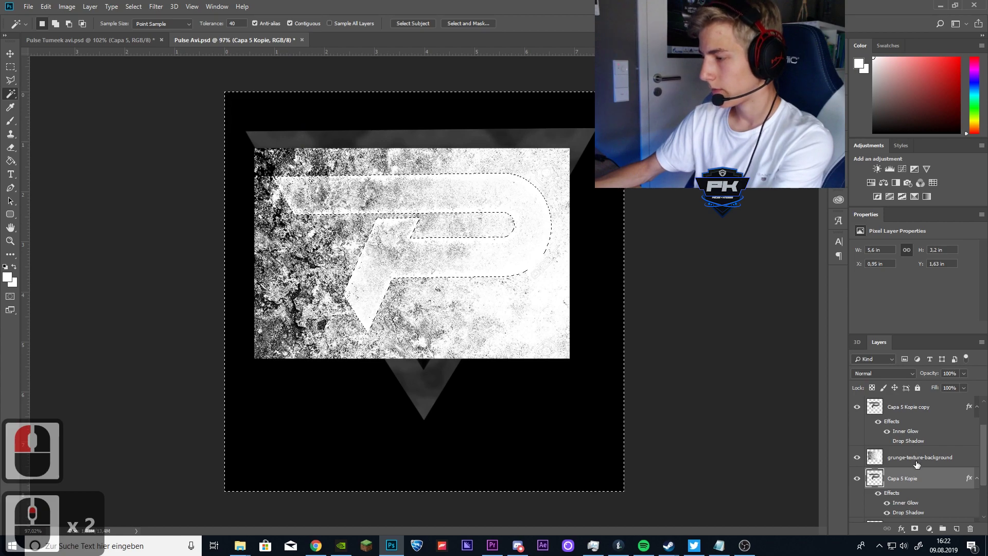
click(918, 457)
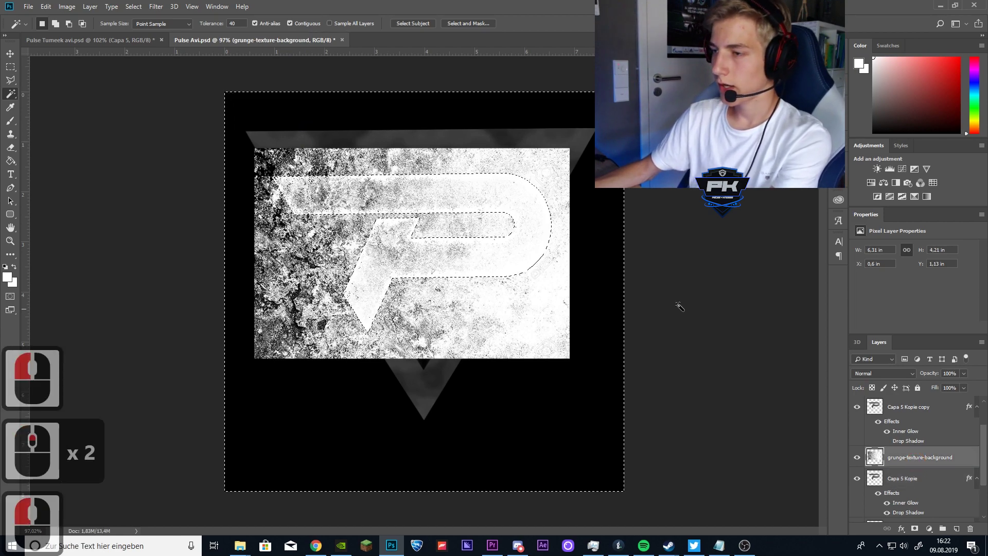
key(BackSpace)
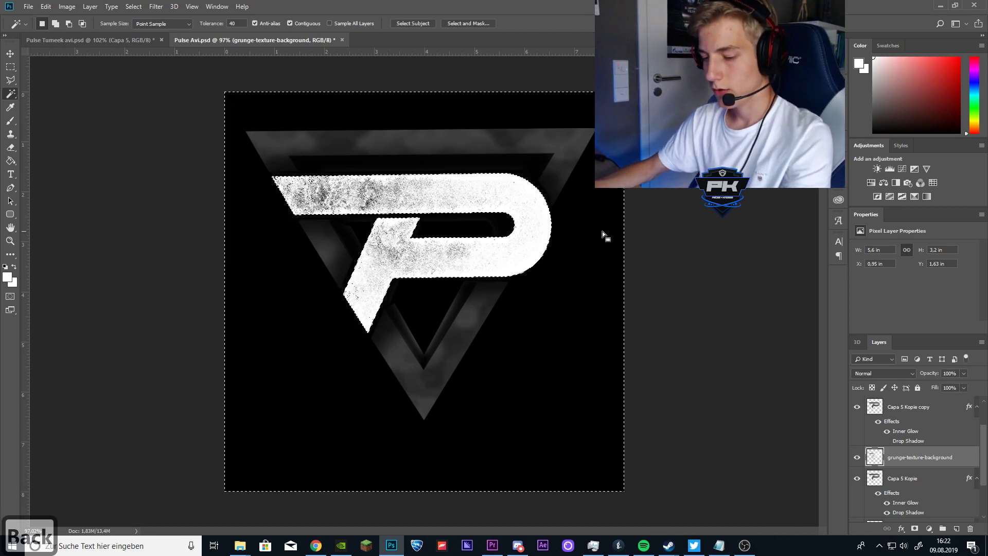
key(ctrl+d)
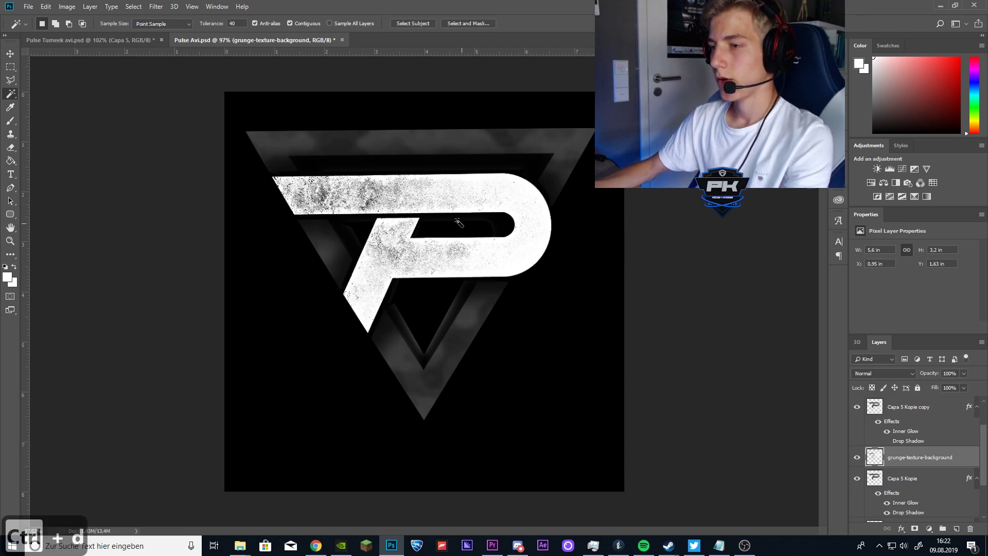
scroll(458, 223, up, 9)
scroll(399, 211, down, 6)
scroll(401, 210, down, 2)
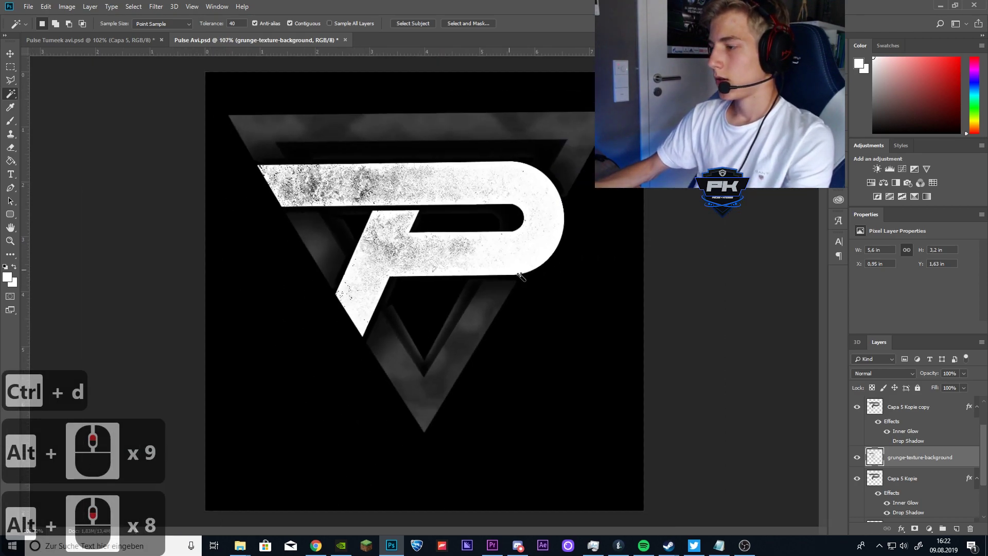
- Set the grunge-texture-background layer to Overlay blend mode at 32% opacity
click(868, 372)
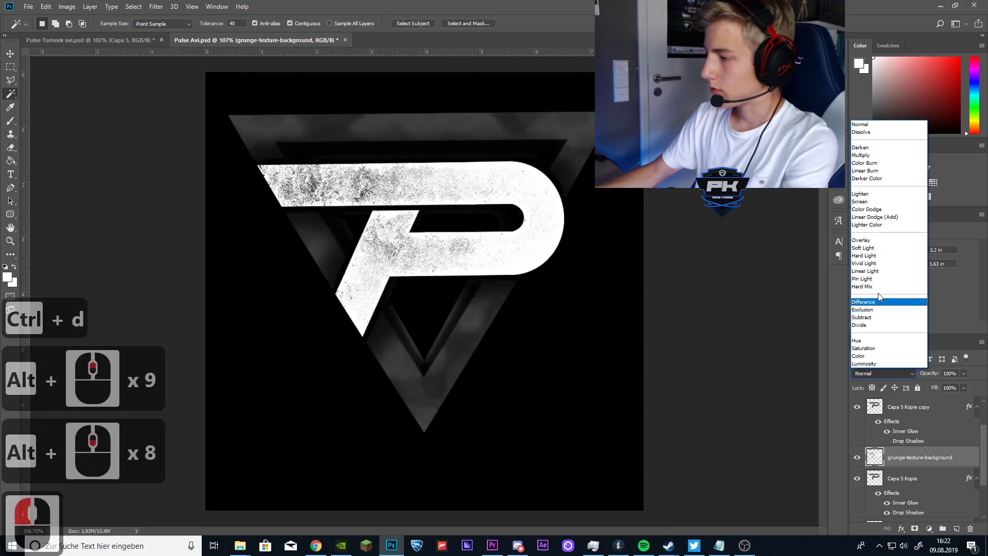
click(874, 241)
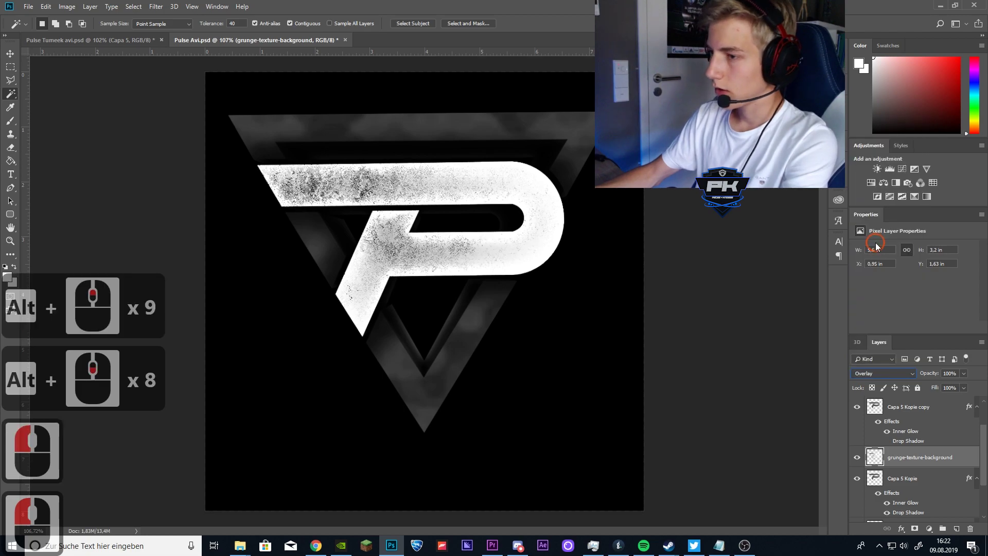
click(963, 375)
drag(965, 385, 927, 382)
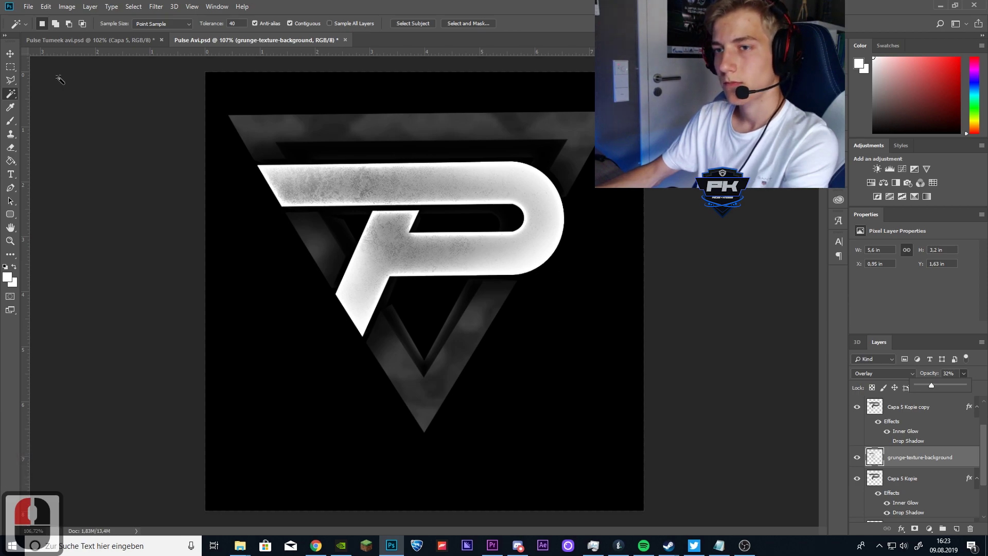
click(11, 54)
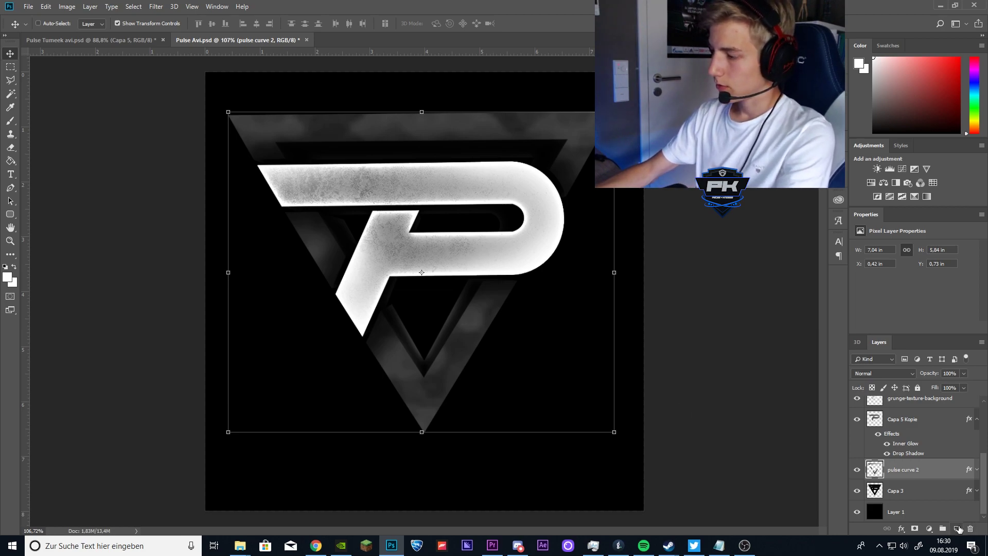
- Add a new Layer 4 and set up a soft round white brush at 306 px
click(957, 529)
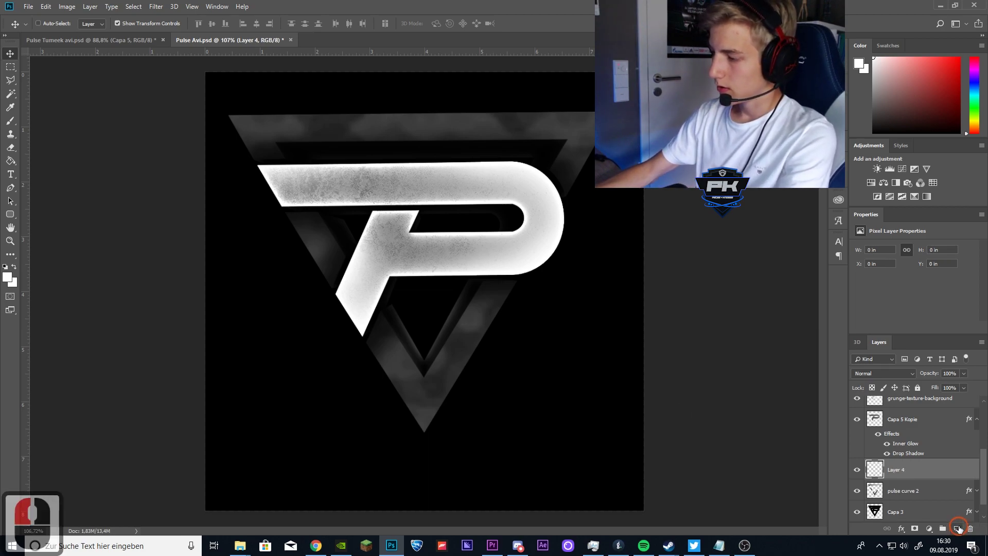
click(10, 120)
right_click(592, 407)
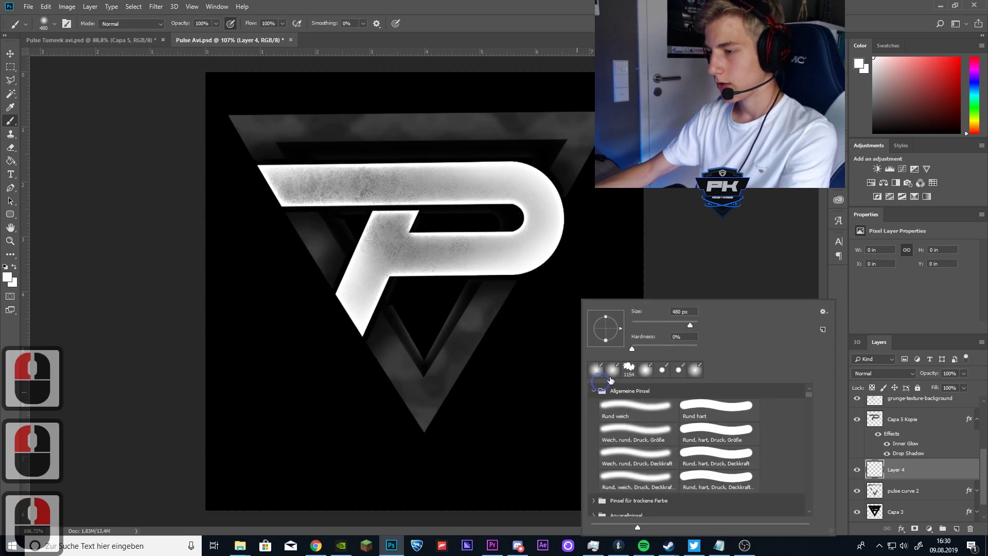
drag(687, 325, 682, 324)
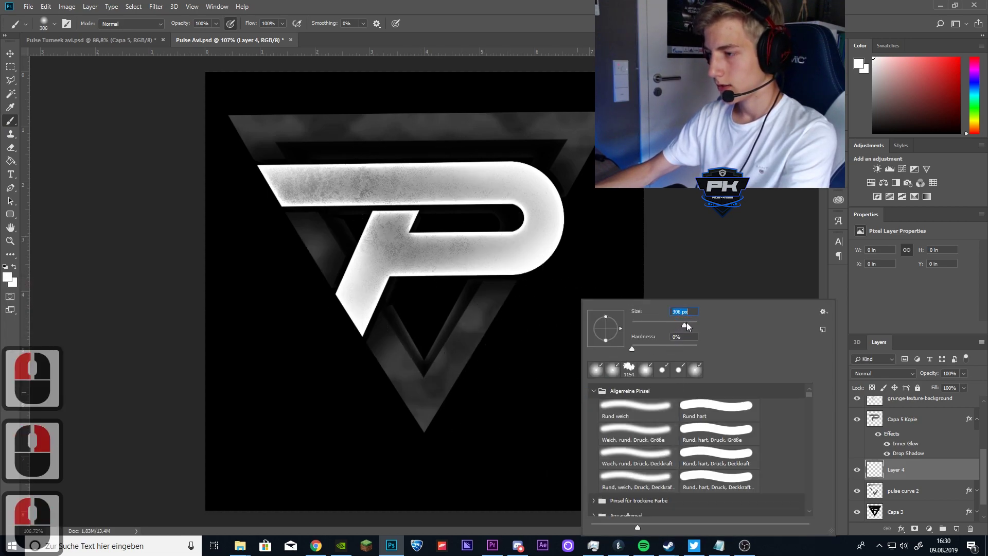
- Paint soft white glows around the triangle's lower right, bottom, lower left and left of the P
click(535, 370)
click(536, 366)
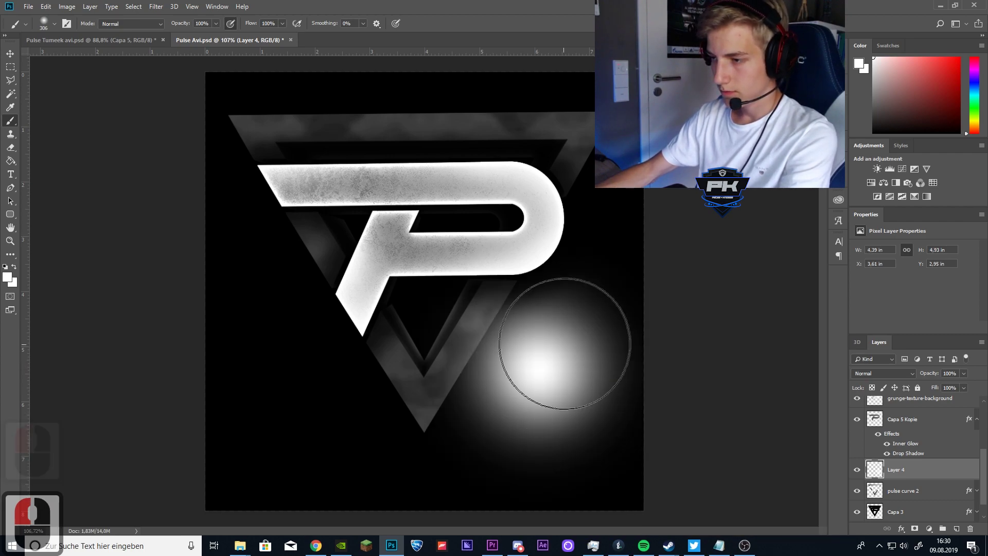
click(555, 348)
click(522, 409)
click(497, 439)
click(379, 475)
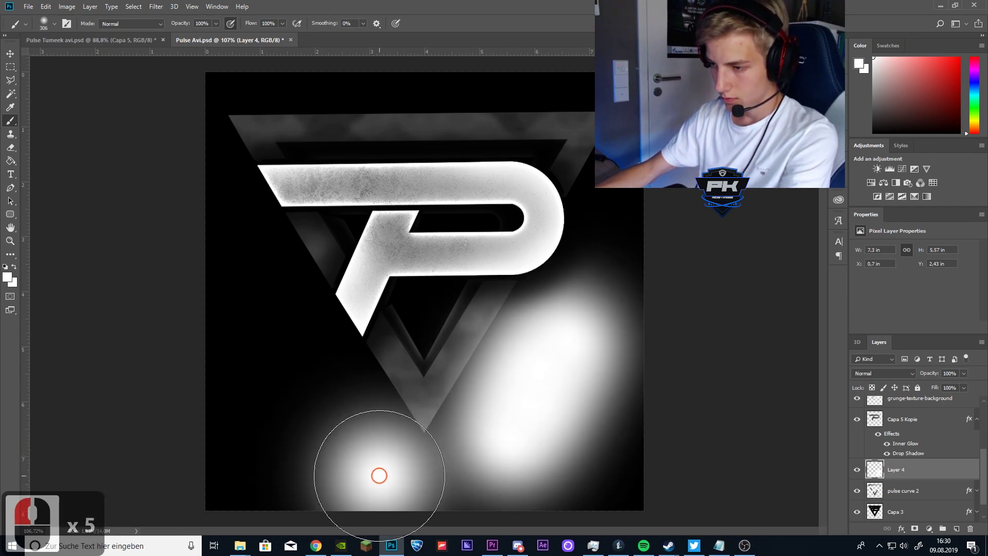
click(332, 418)
click(258, 294)
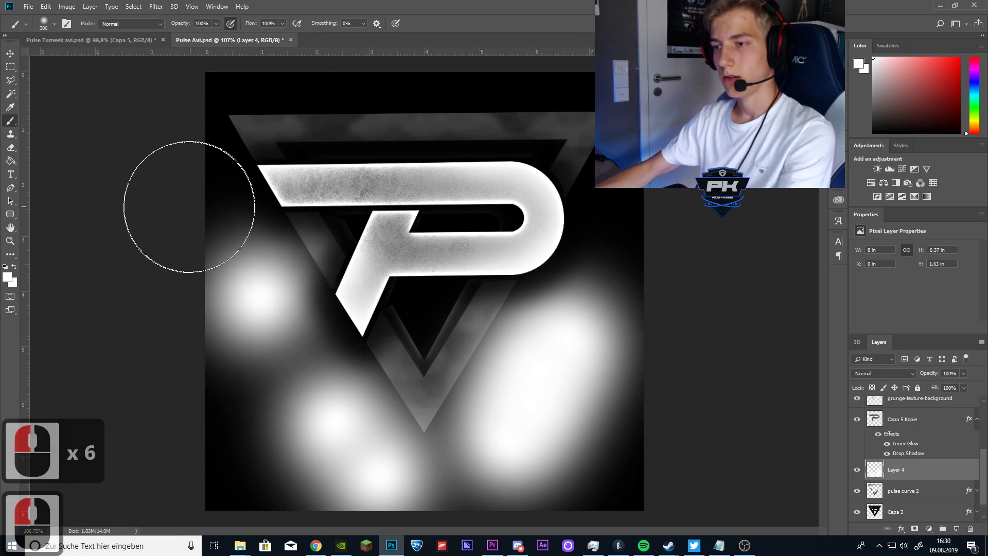
- Paint glows at the top-left corner, left edge, top-right corner and right edge
click(177, 93)
click(176, 96)
click(211, 74)
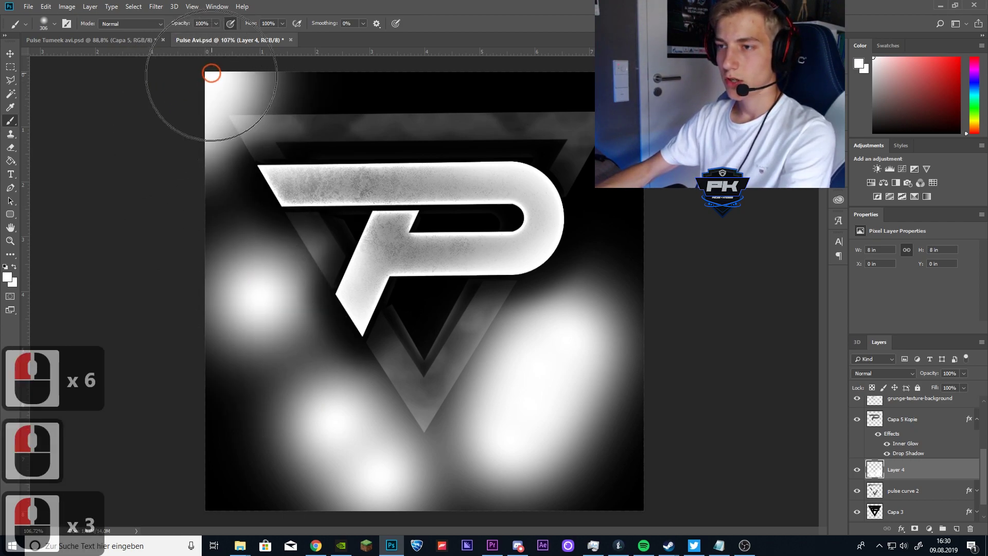
click(204, 155)
click(617, 129)
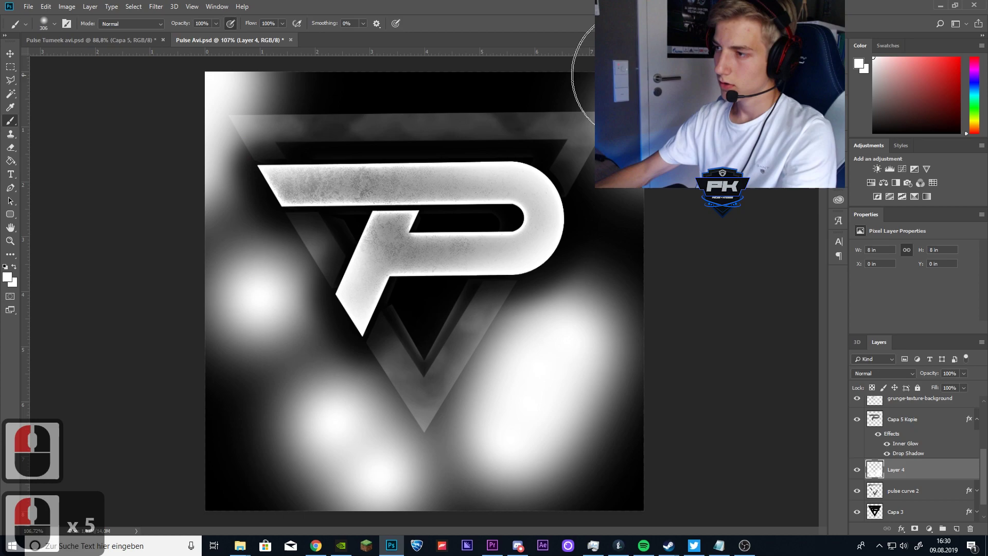
click(630, 190)
scroll(618, 174, down, 6)
click(510, 157)
click(505, 164)
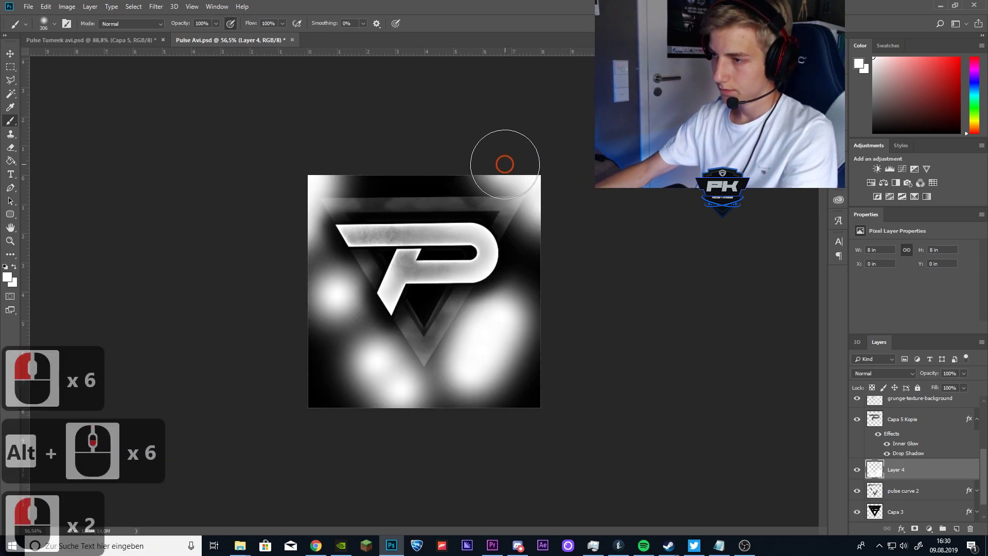
click(527, 160)
click(550, 203)
- Add more glow across the canvas bottom and near the top
click(463, 371)
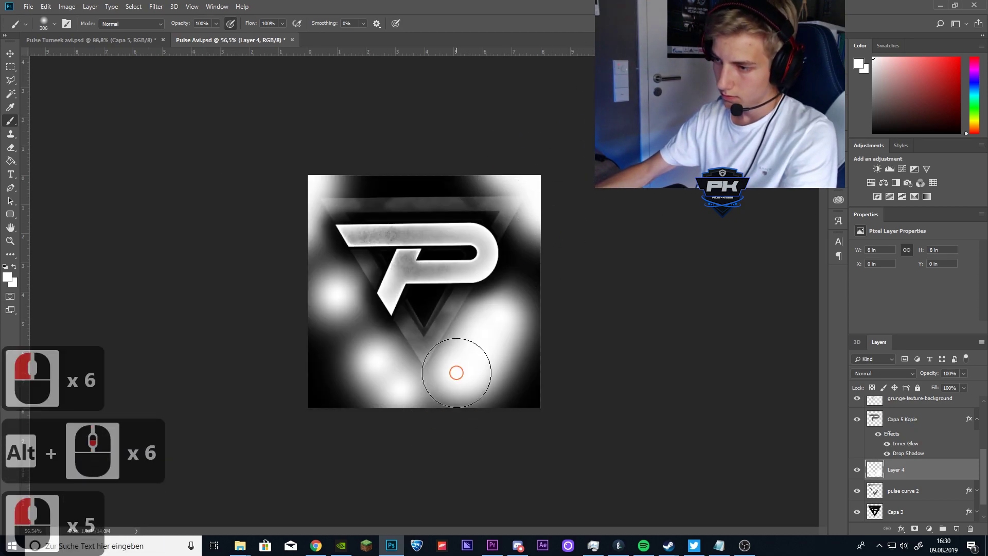
click(442, 378)
click(419, 386)
click(409, 386)
click(402, 387)
scroll(393, 270, up, 5)
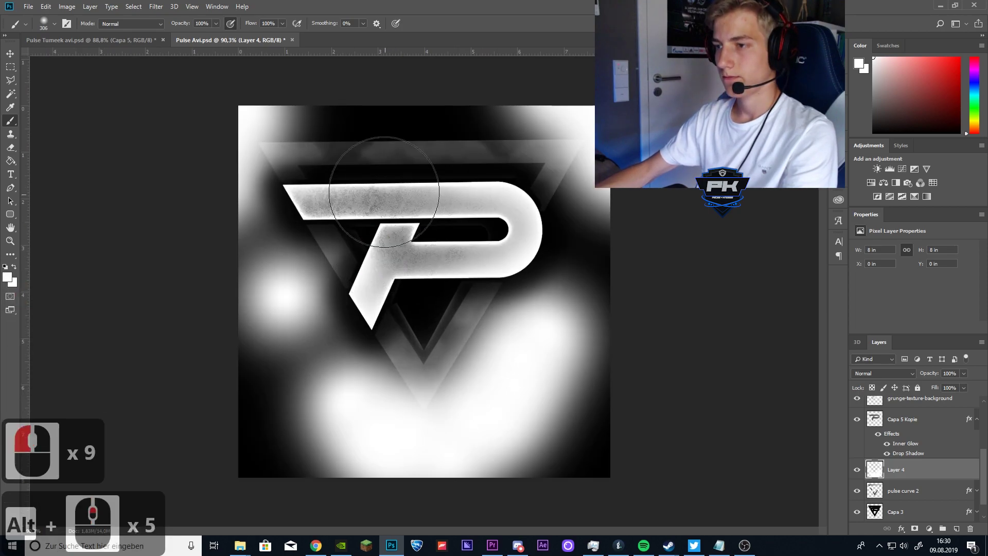
click(415, 88)
click(473, 77)
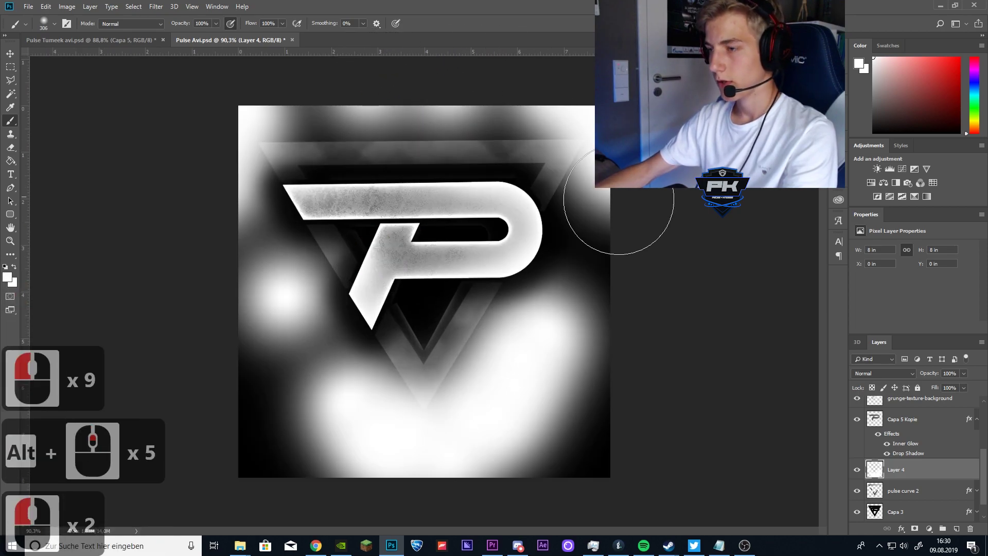
- Delete Layer 4's glow outside the triangle using a Magic Wand selection from pulse curve 2, then set opacity to 57%
click(915, 490)
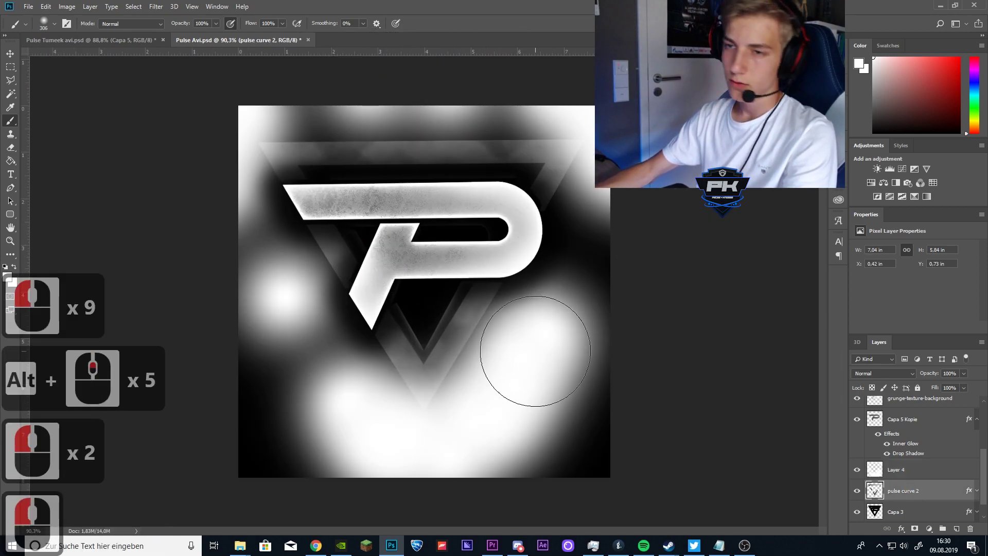
click(15, 95)
click(266, 279)
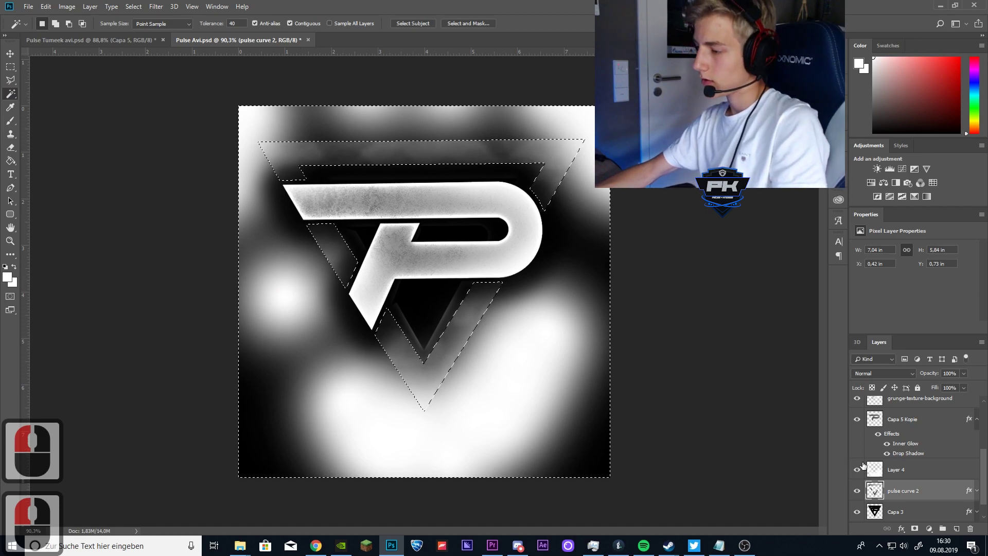
click(892, 472)
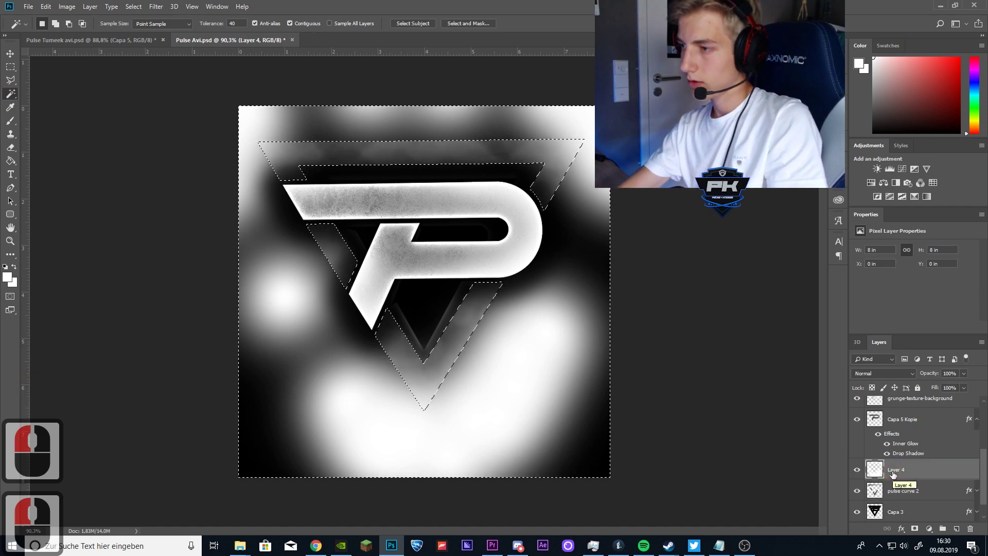
key(BackSpace)
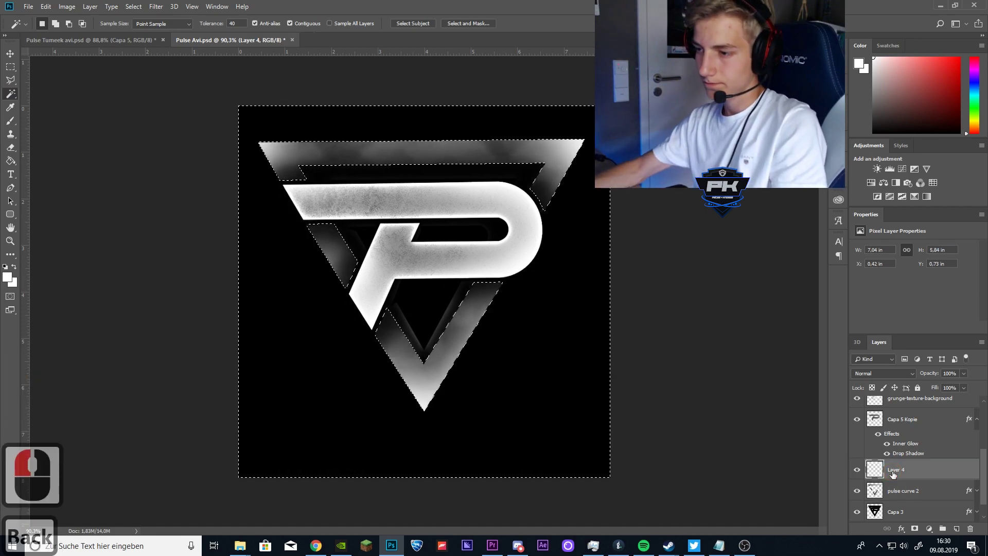
key(ctrl+d)
alt+scroll(452, 225, up, 5)
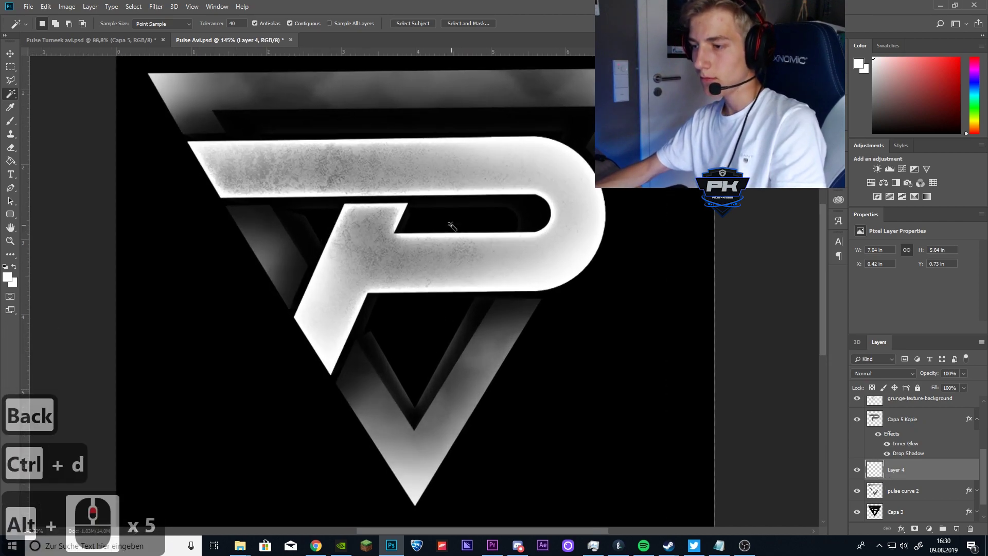
alt+scroll(452, 225, down, 2)
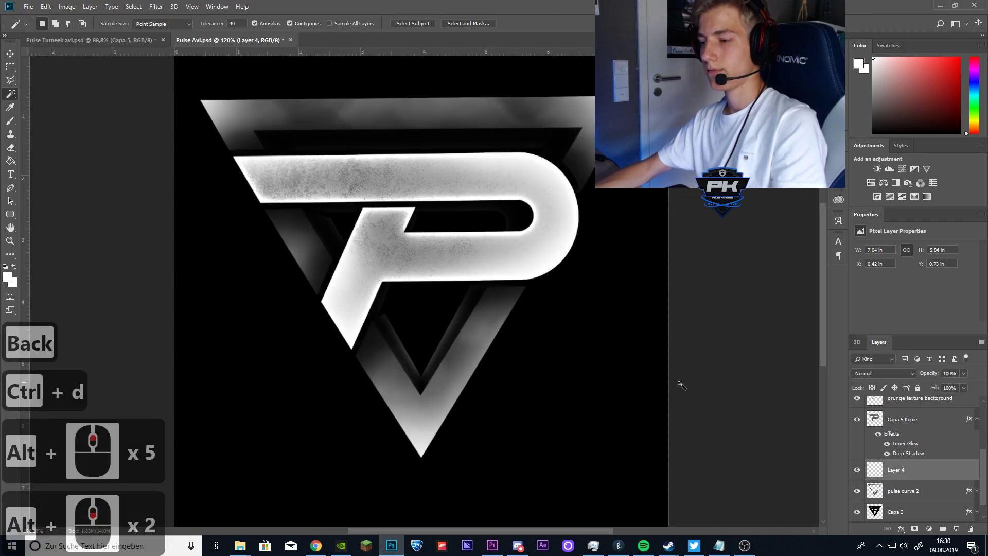
drag(963, 384, 942, 385)
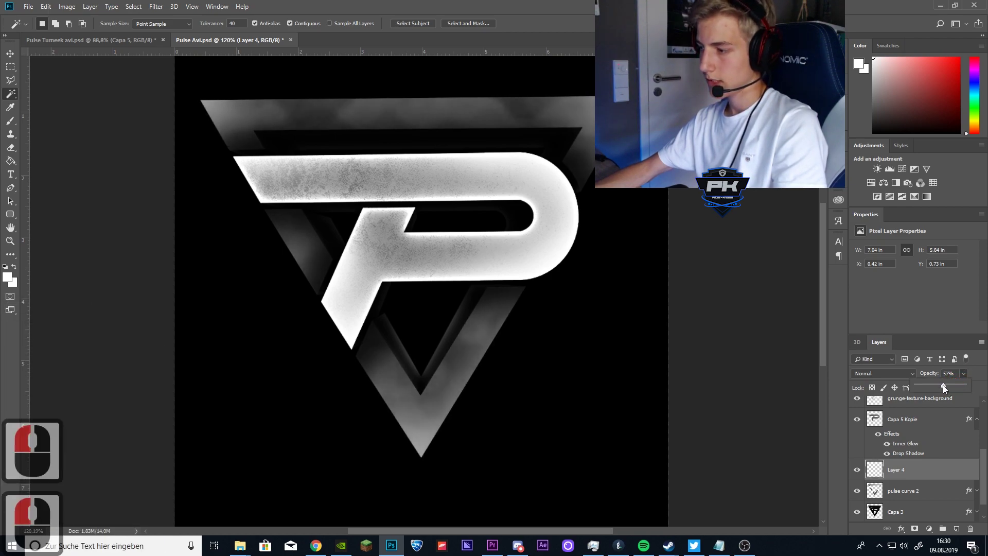
- Add a new layer and set the soft brush to 146 px
click(956, 529)
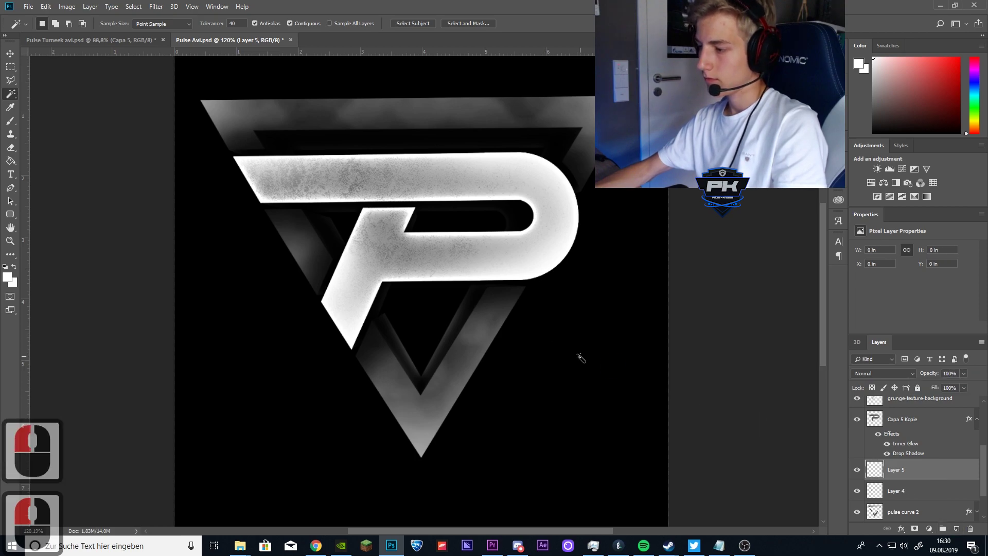
click(10, 120)
right_click(580, 354)
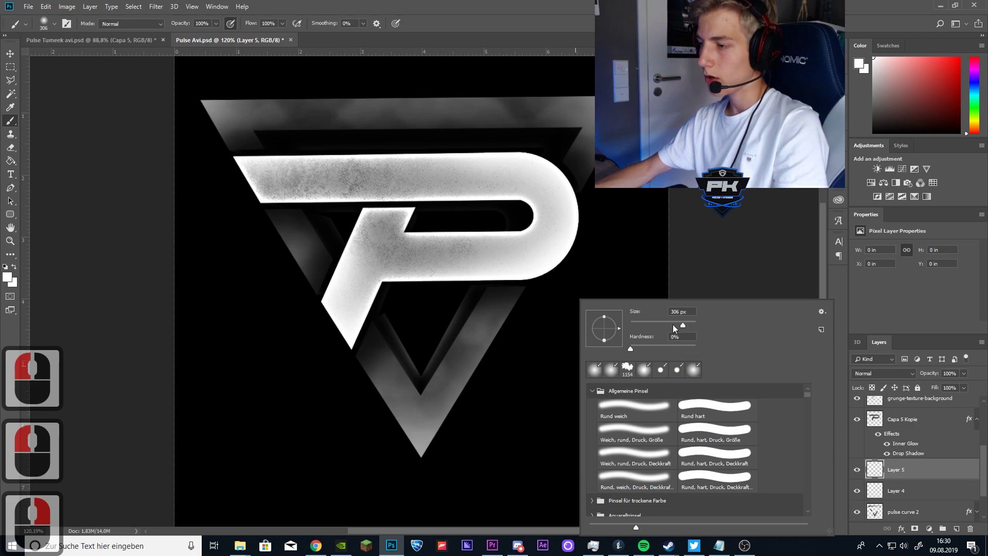
drag(672, 324, 666, 323)
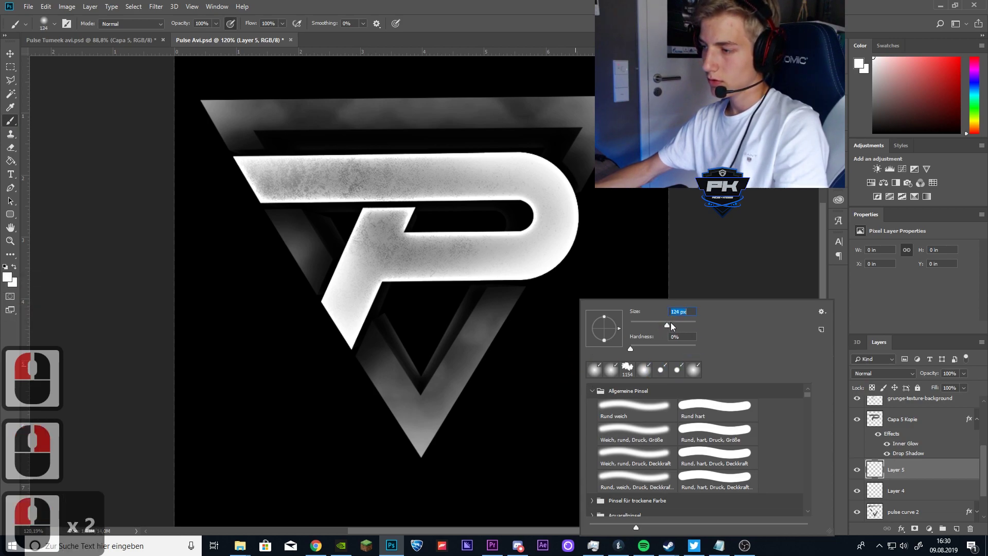
click(671, 323)
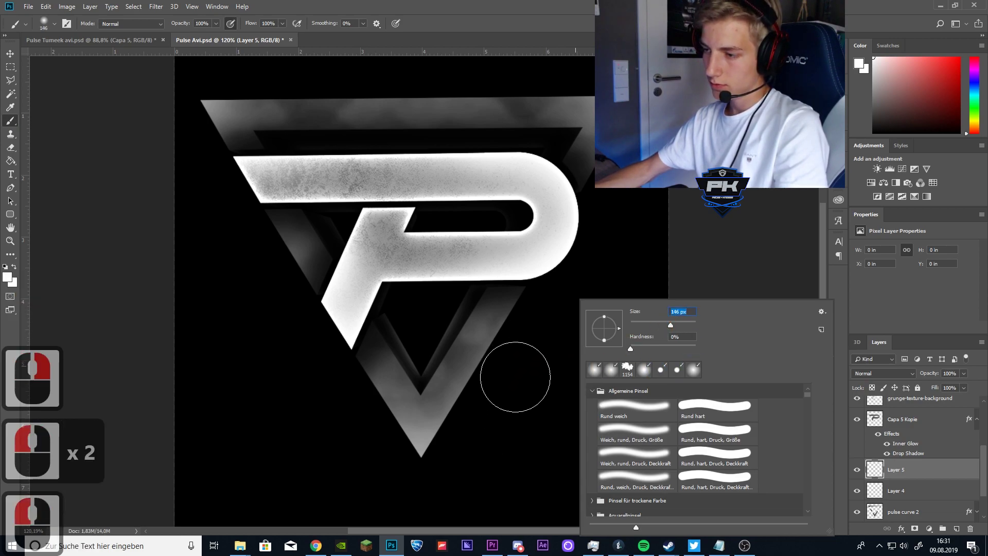
- Paint a white glow from the triangle's lower right, around its point and up its left side
click(514, 375)
click(500, 387)
click(495, 412)
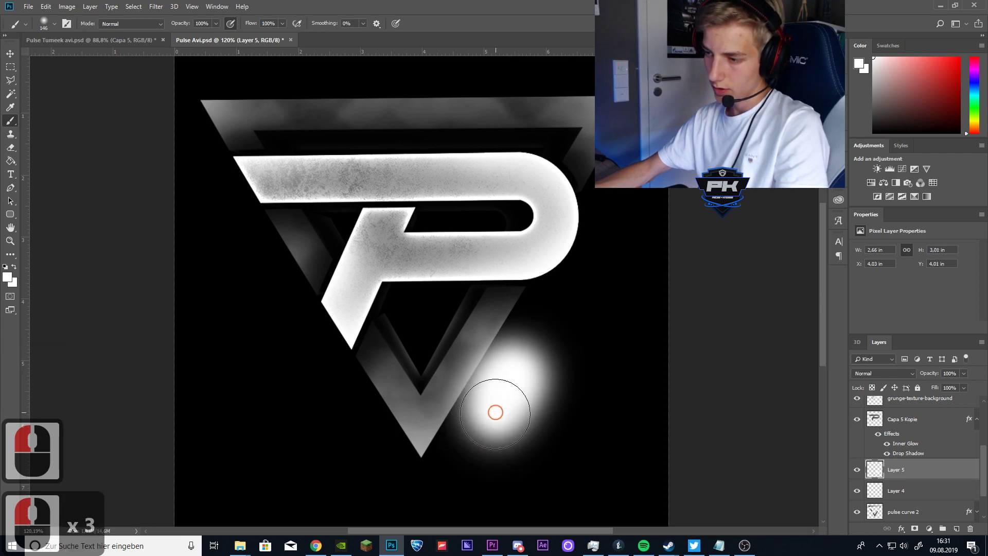
click(486, 427)
click(476, 441)
click(450, 458)
click(437, 477)
click(414, 481)
click(394, 483)
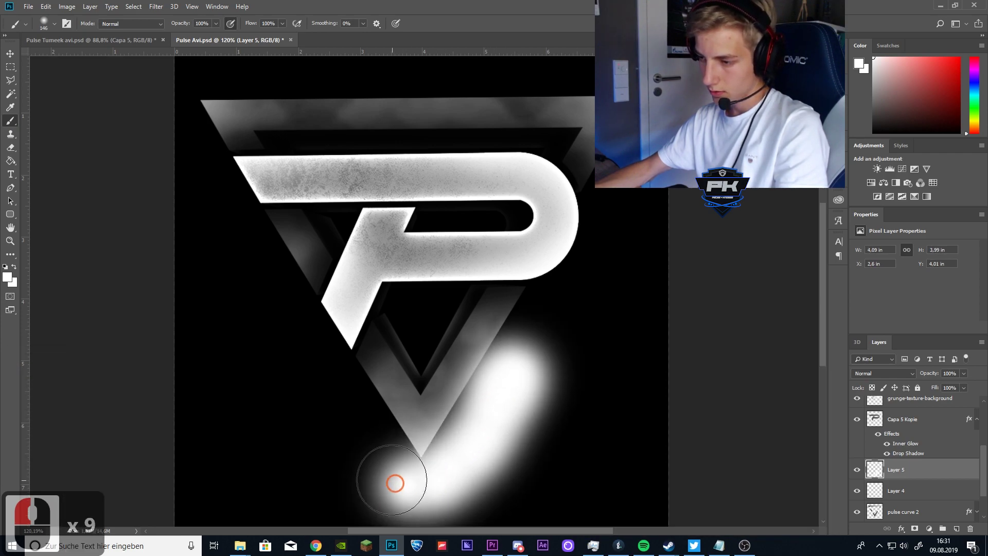
click(384, 465)
click(380, 458)
click(375, 449)
click(362, 430)
click(355, 421)
click(350, 414)
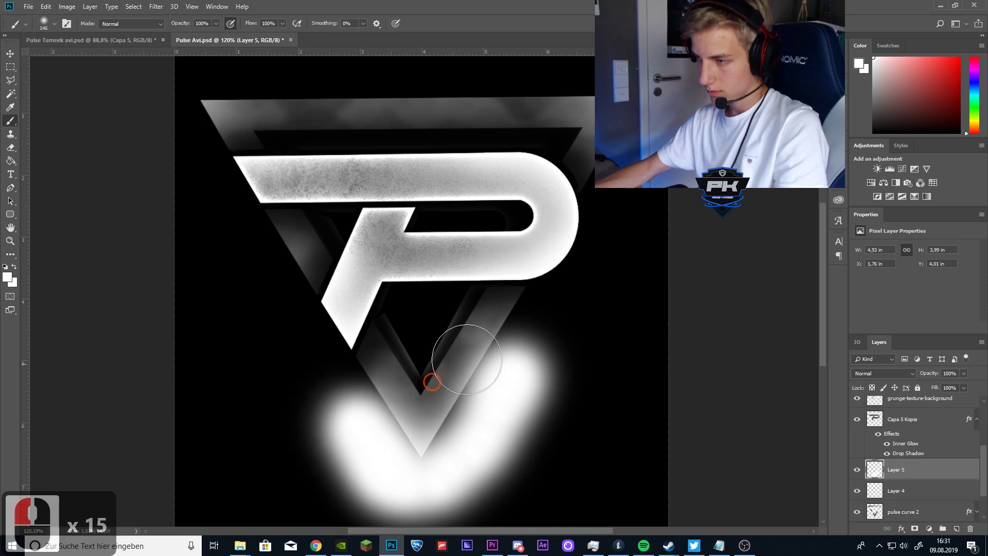
- Paint glows along the canvas top-right, the top edge and down the left edge
click(638, 87)
click(632, 97)
click(627, 108)
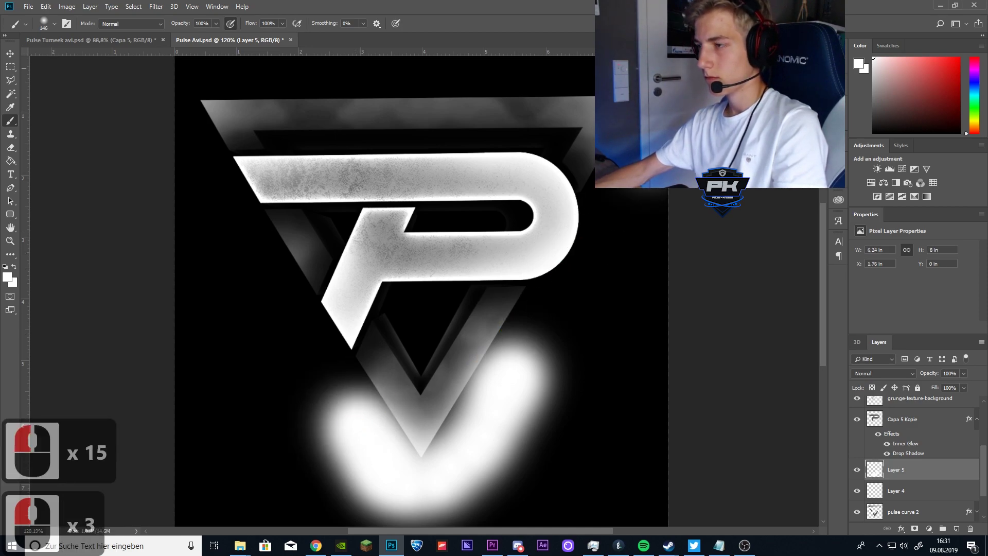
click(609, 77)
click(599, 76)
click(591, 75)
click(582, 73)
click(572, 72)
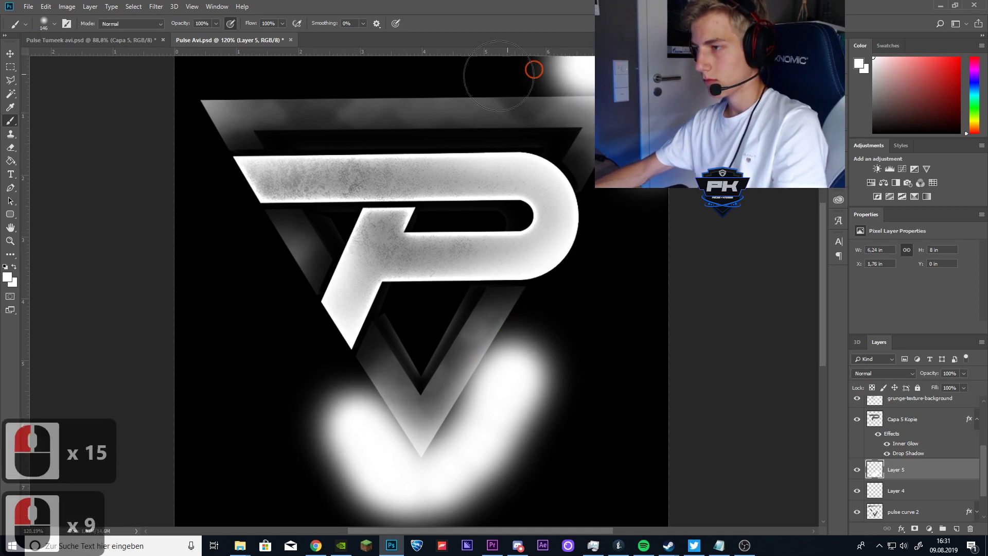
click(357, 66)
click(355, 67)
click(249, 67)
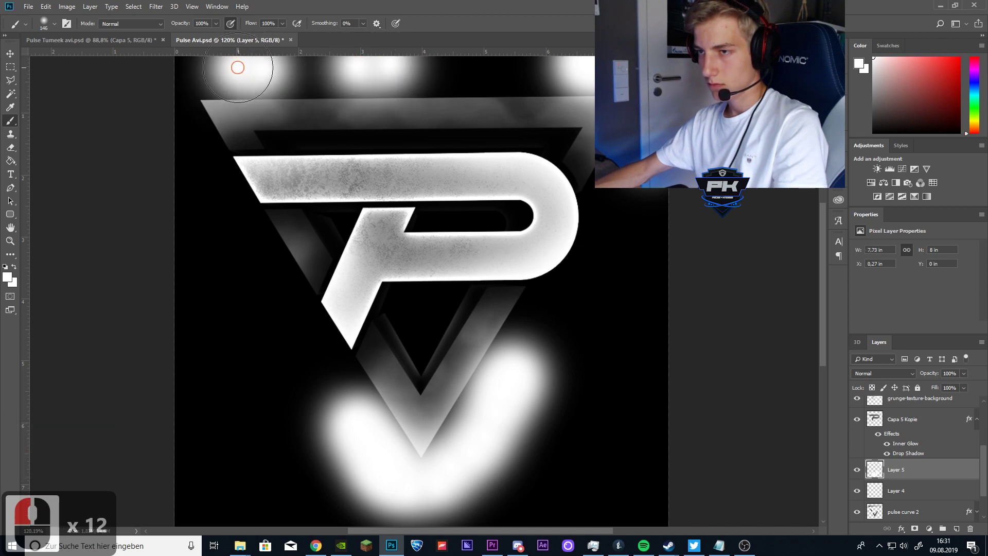
click(216, 67)
click(195, 68)
click(187, 78)
click(172, 90)
click(174, 116)
click(176, 126)
click(178, 135)
click(180, 143)
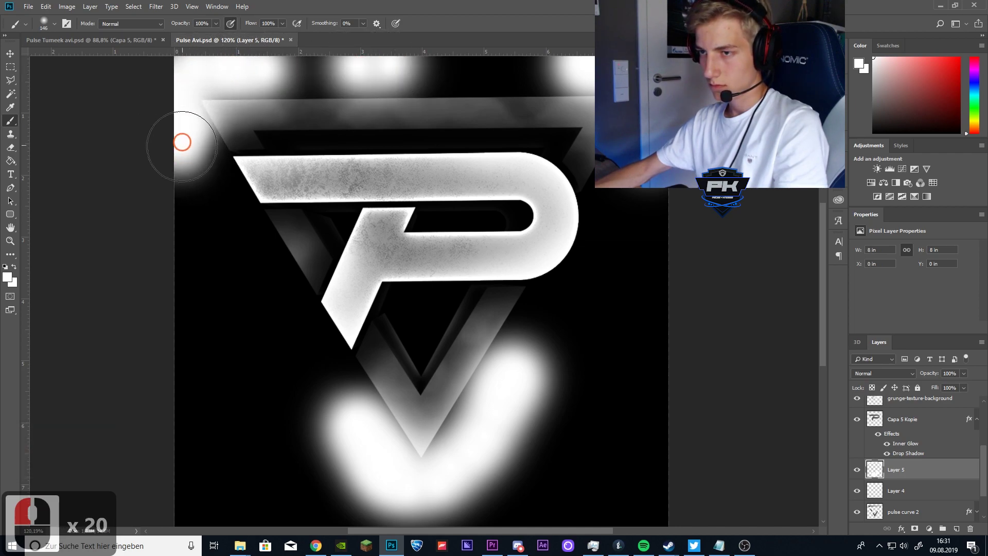
- Add glow blobs at the canvas left, along the P's top bar and below the P
click(249, 265)
click(252, 261)
click(251, 263)
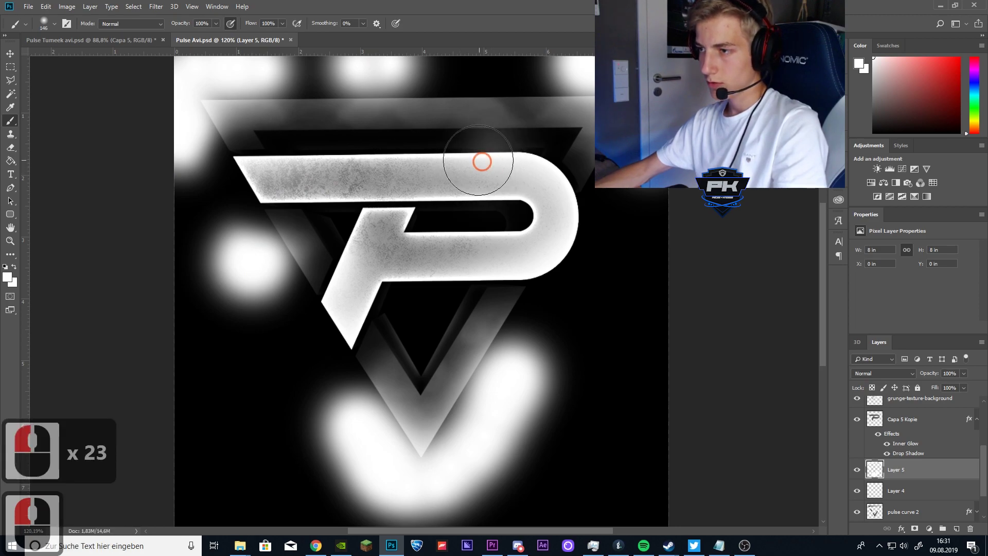
click(475, 161)
click(460, 164)
click(443, 163)
click(406, 163)
click(378, 159)
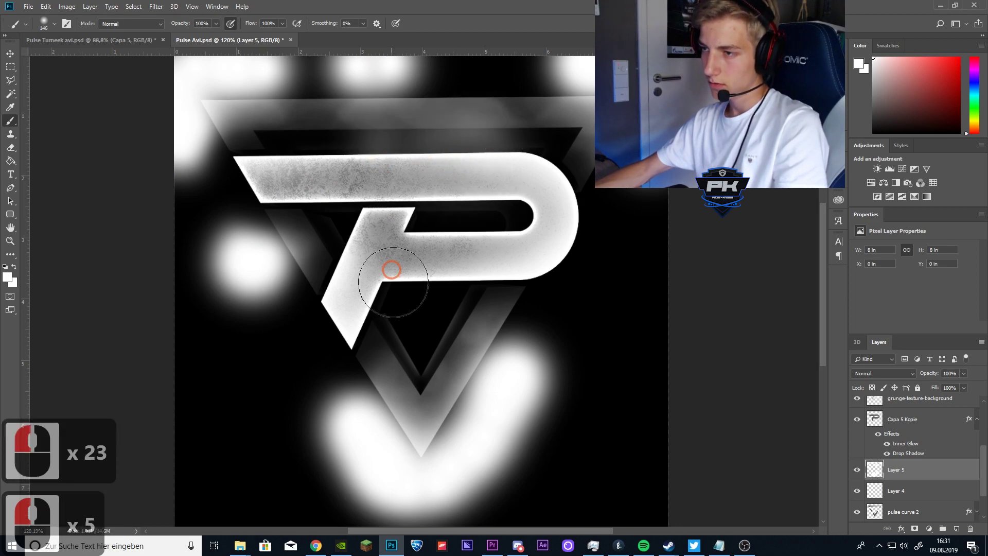
click(432, 319)
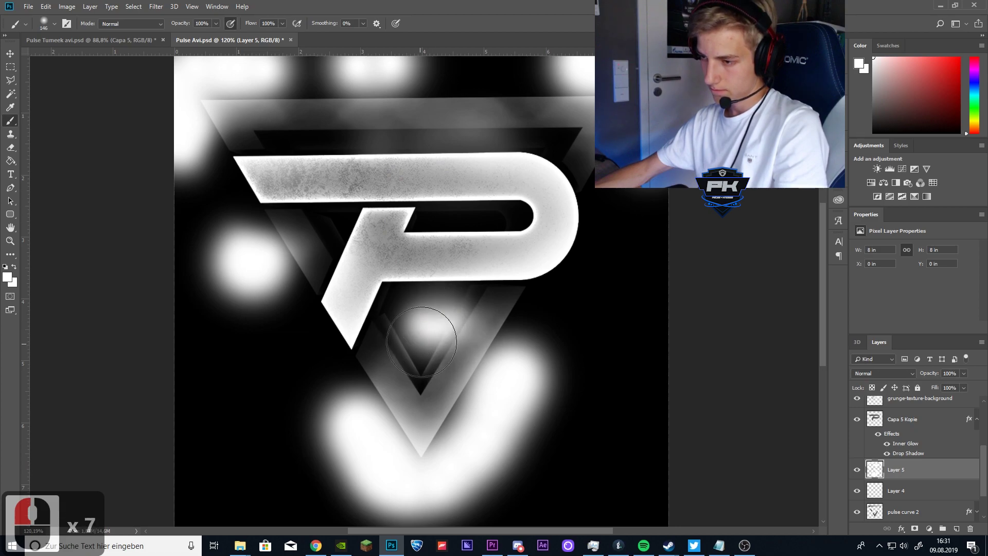
- Switch to an 89 px brush and brighten the triangle area beneath the P
right_click(434, 329)
drag(524, 304, 513, 309)
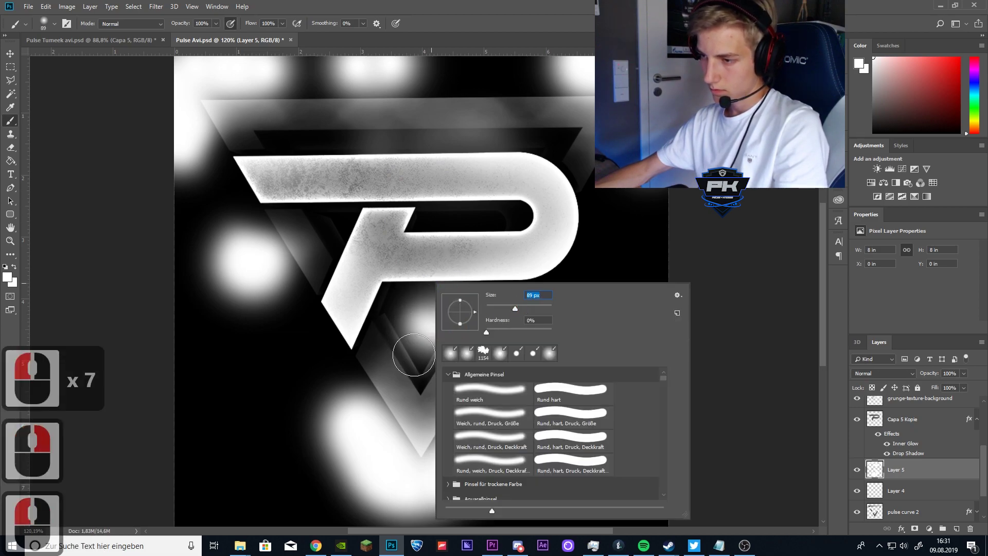
click(415, 337)
click(410, 345)
click(418, 355)
click(422, 367)
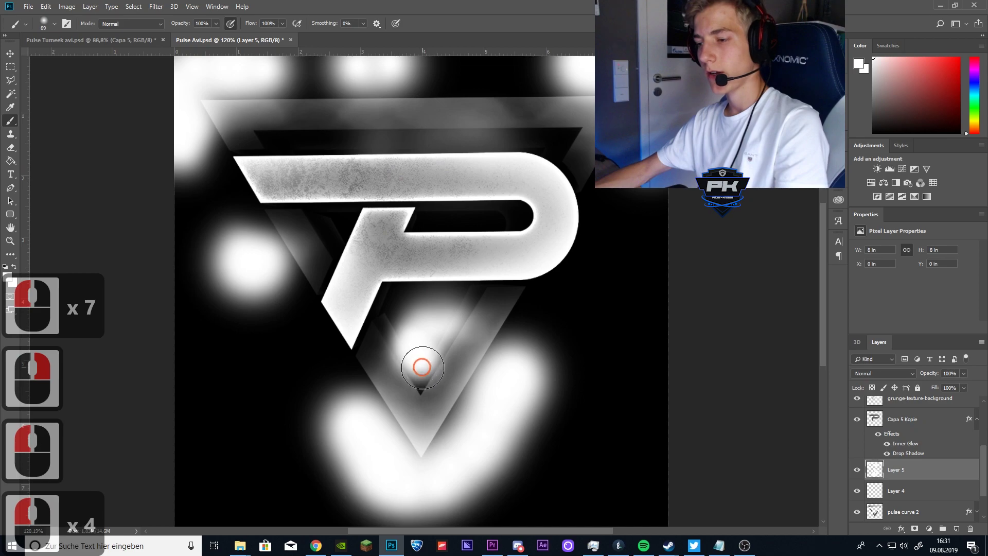
click(418, 353)
click(432, 335)
click(425, 332)
click(399, 322)
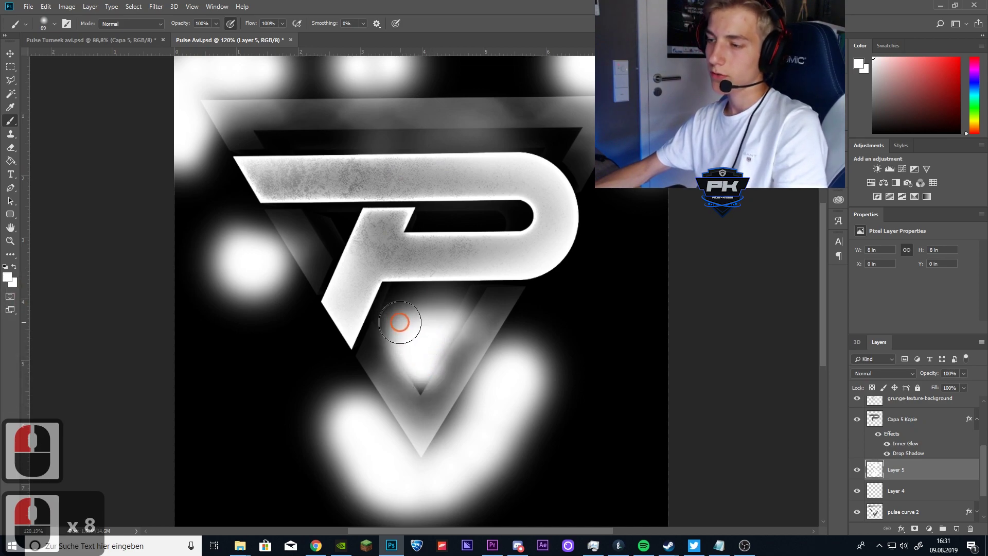
click(436, 315)
click(449, 309)
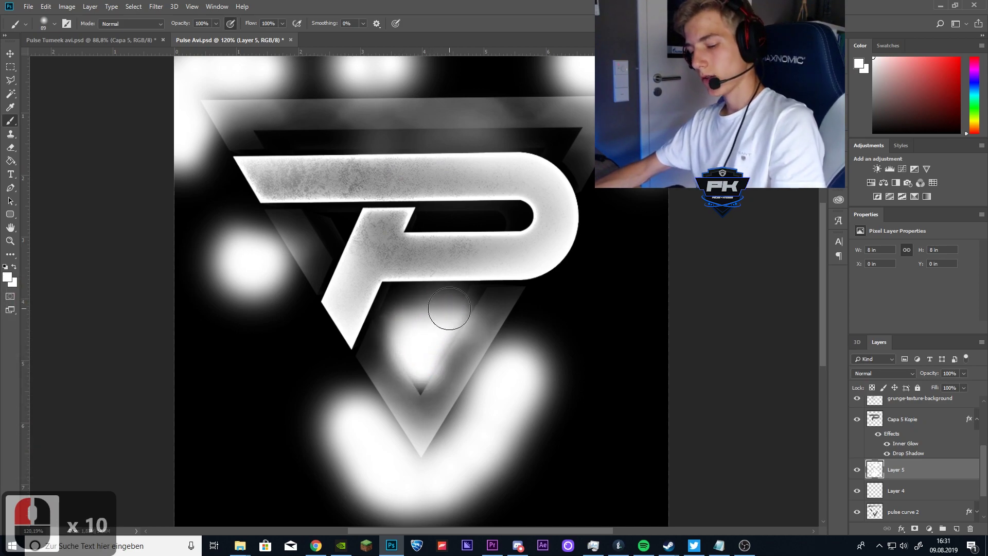
scroll(447, 303, down, 17)
scroll(438, 316, up, 8)
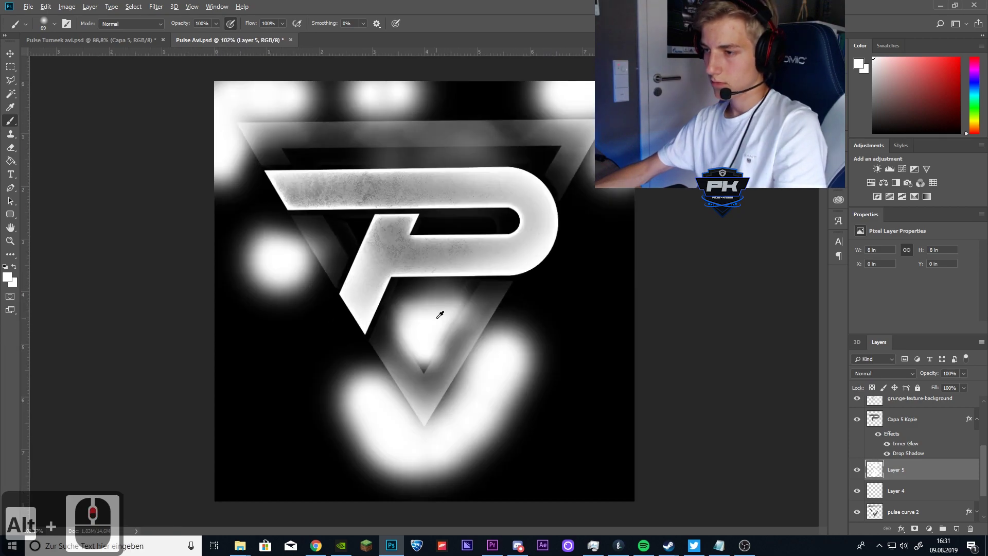
scroll(436, 318, up, 1)
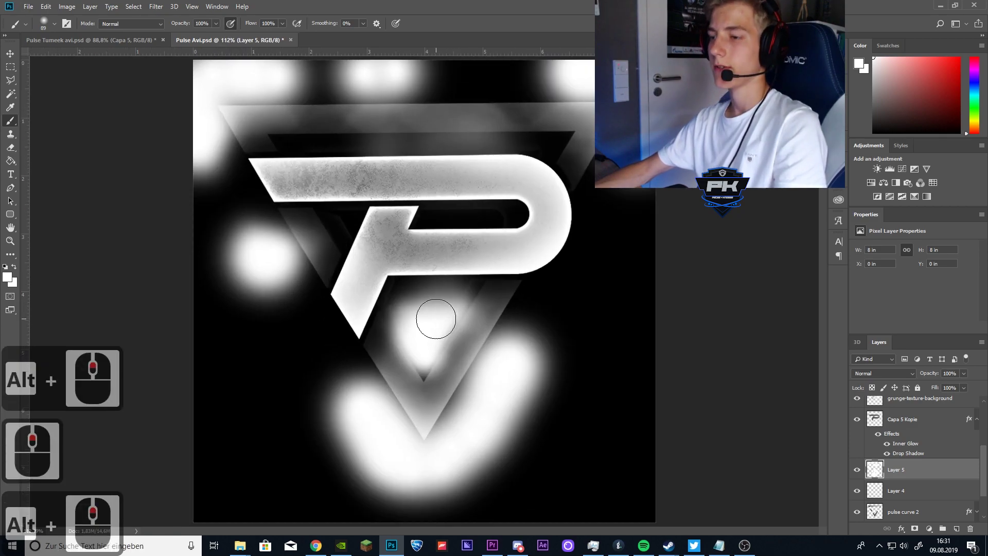
scroll(421, 310, up, 2)
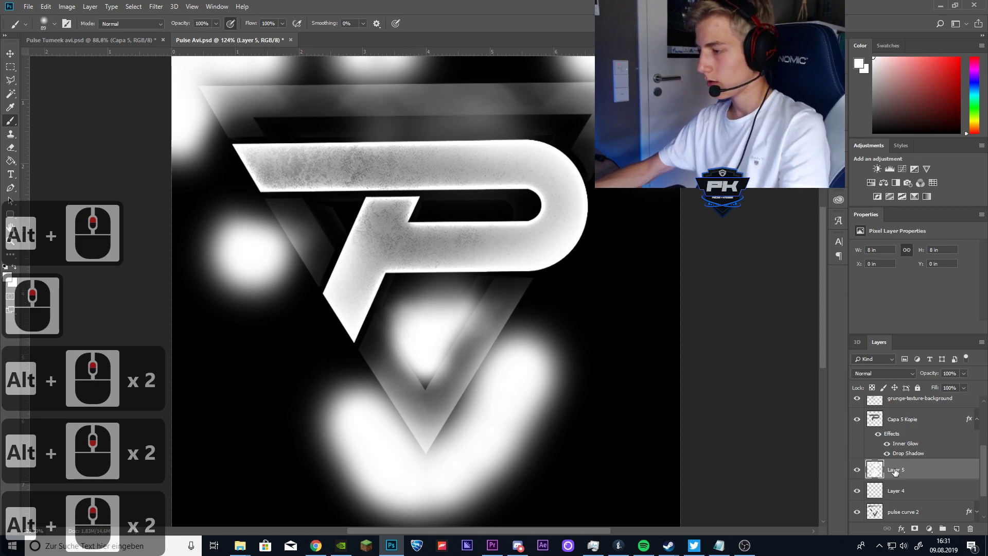
- Magic-wand the area around the triangle and delete Layer 5's white glow outside it
click(902, 511)
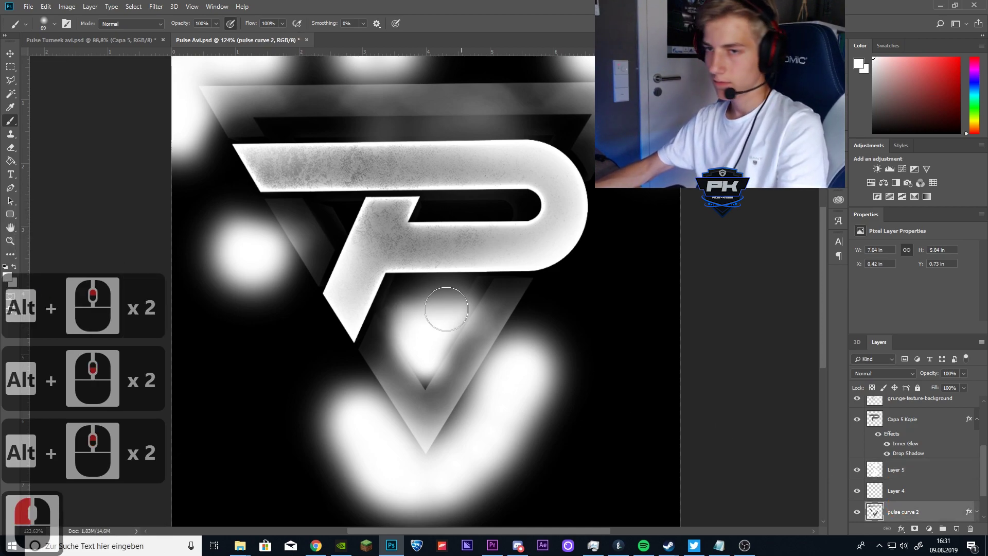
click(11, 94)
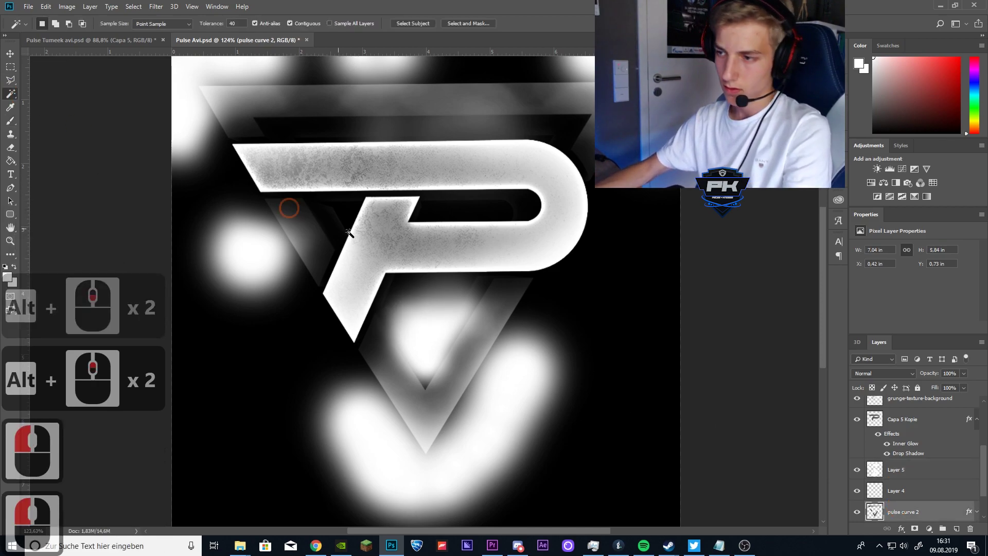
click(567, 322)
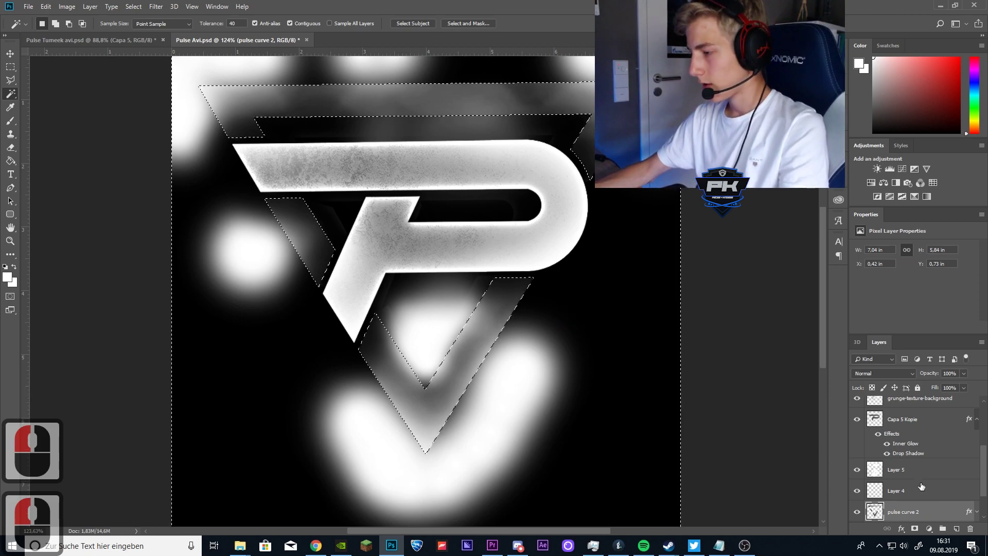
click(911, 470)
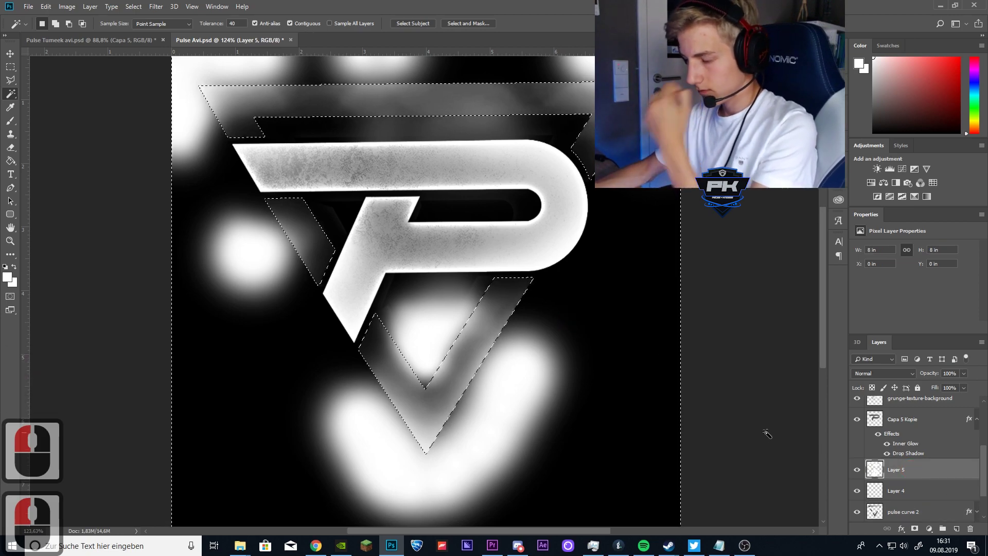
key(BackSpace)
key(ctrl+d)
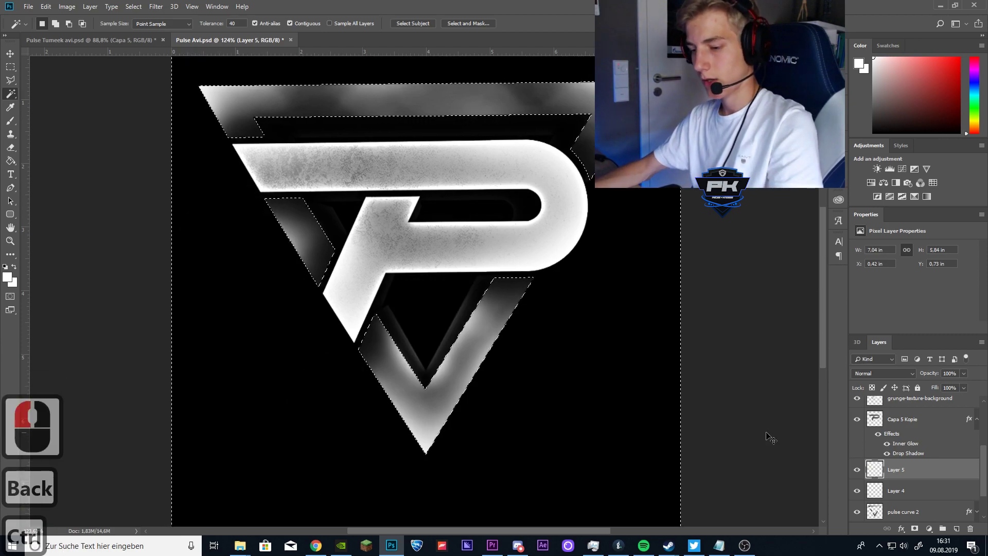
- Lower Layer 5's opacity to about 72%
click(962, 377)
mouse_move(951, 386)
mouse_down()
mouse_move(942, 387)
mouse_move(950, 386)
mouse_up()
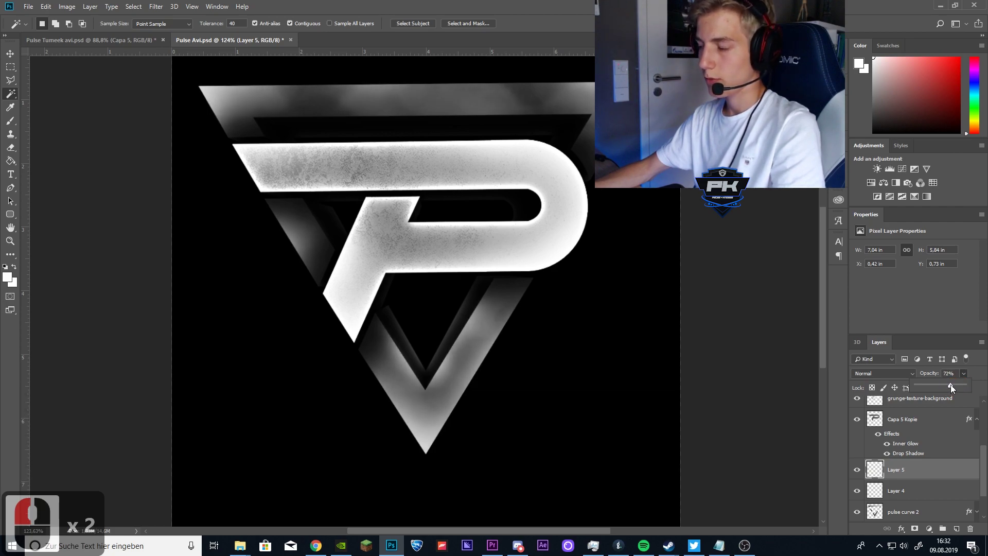
scroll(916, 463, down, 2)
click(914, 468)
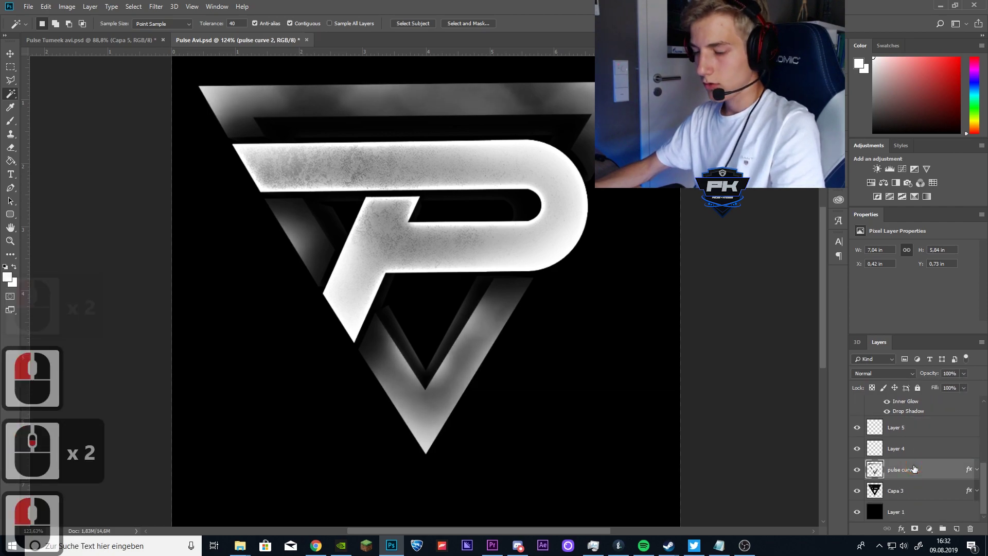
- Make a pulse curve 2 copy above Layer 5 with its Fill at 0%
key(ctrl+j)
drag(914, 470, 918, 427)
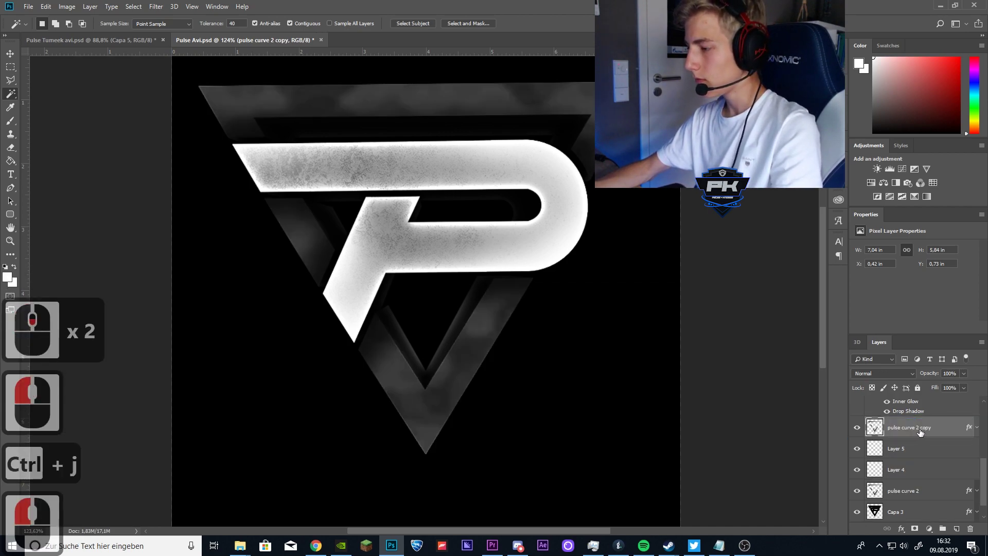
scroll(916, 479, up, 1)
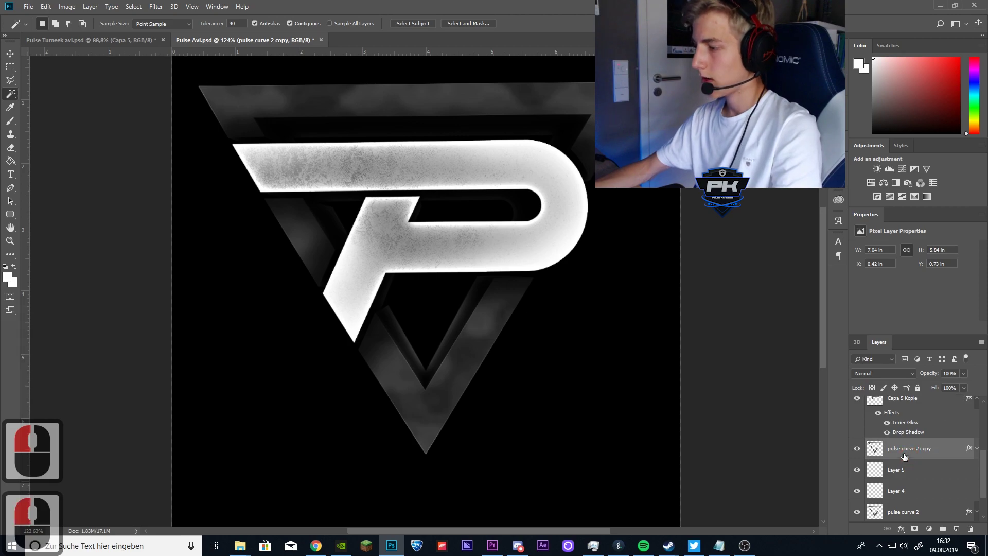
click(963, 389)
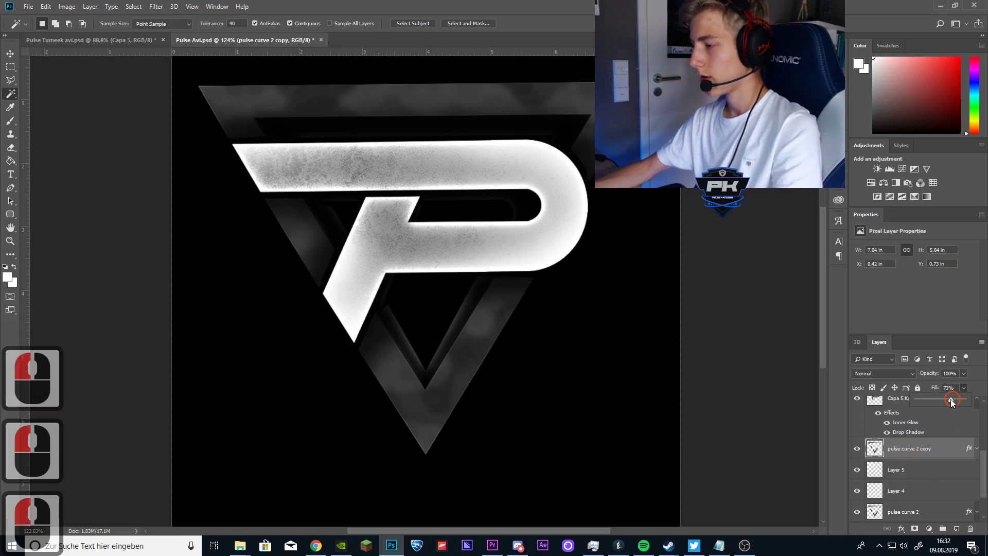
drag(951, 400, 930, 402)
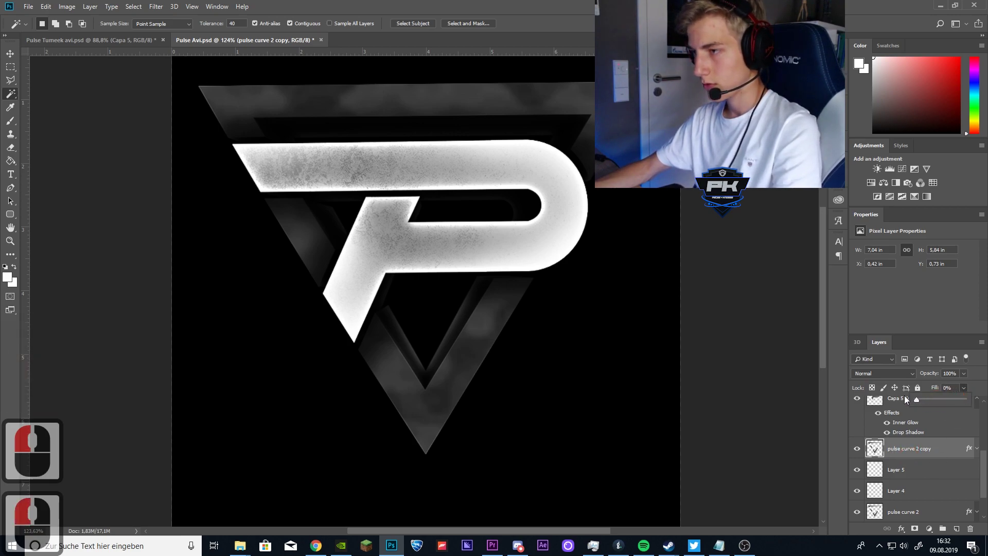
- In the copy's Blending Options, turn off Pattern Overlay and Color Overlay
right_click(917, 451)
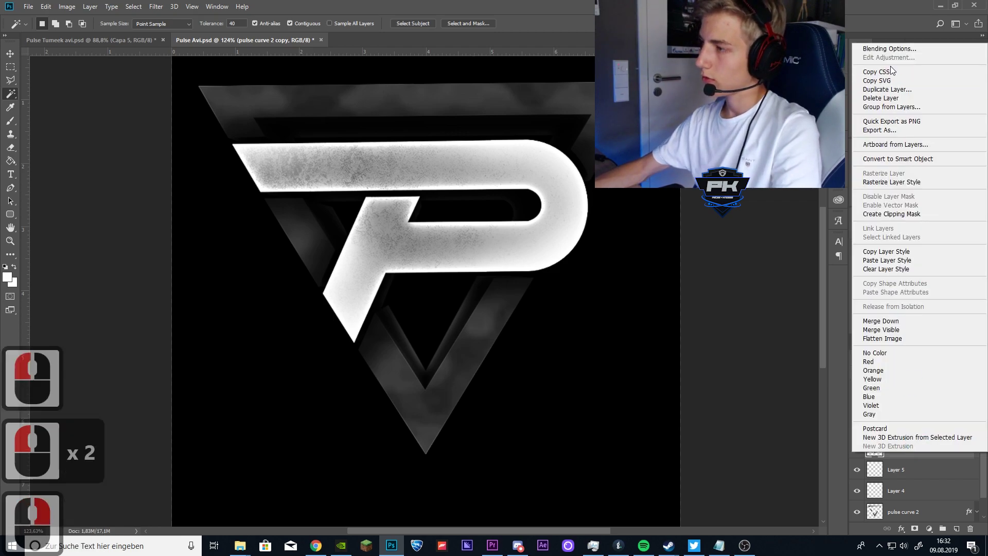
click(886, 259)
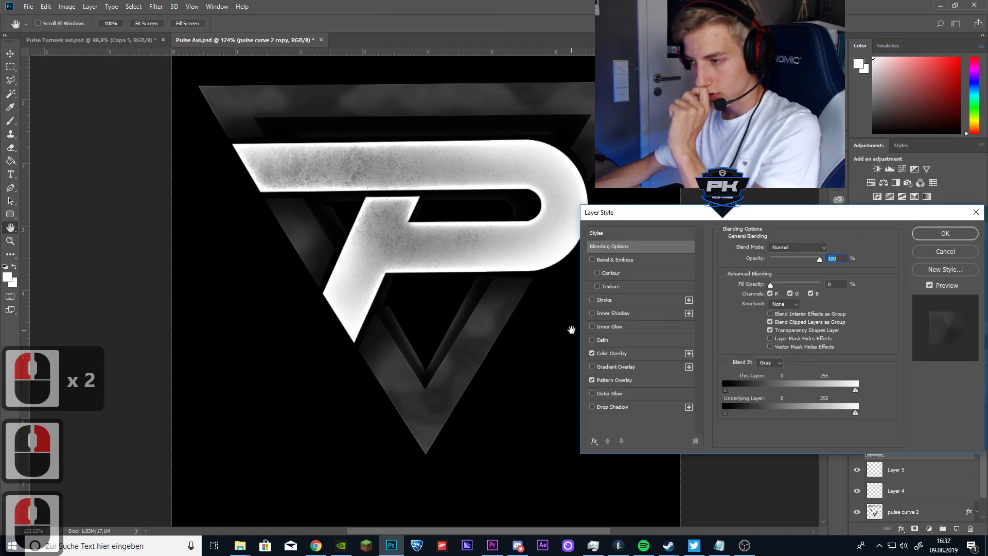
click(591, 380)
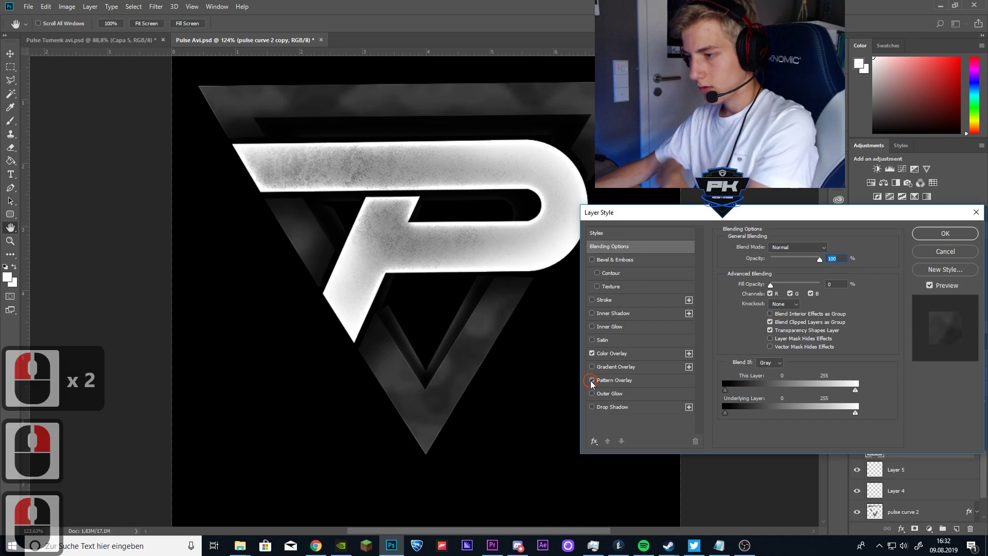
click(591, 353)
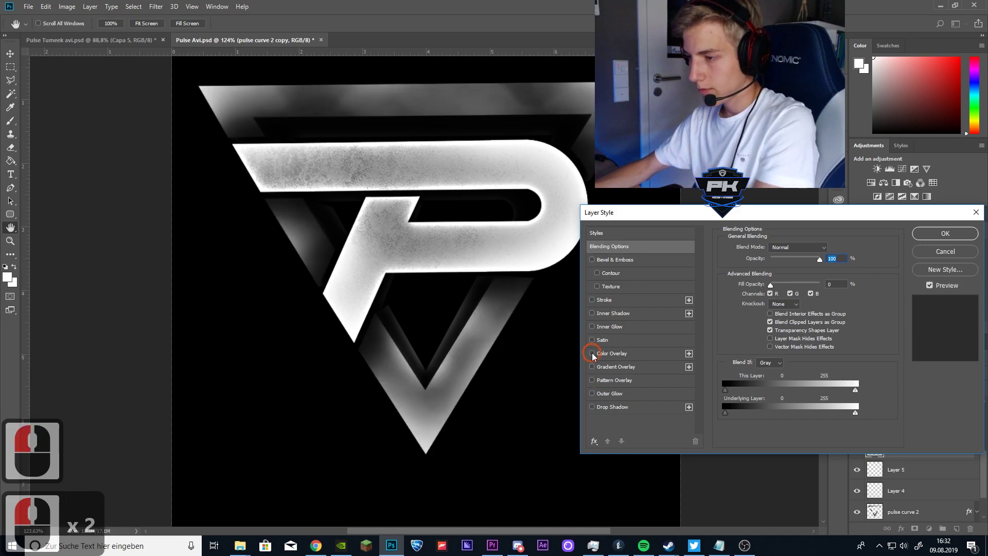
- Add a Color Dodge Inner Glow of 27 px at 51% opacity and apply it
click(591, 326)
click(625, 329)
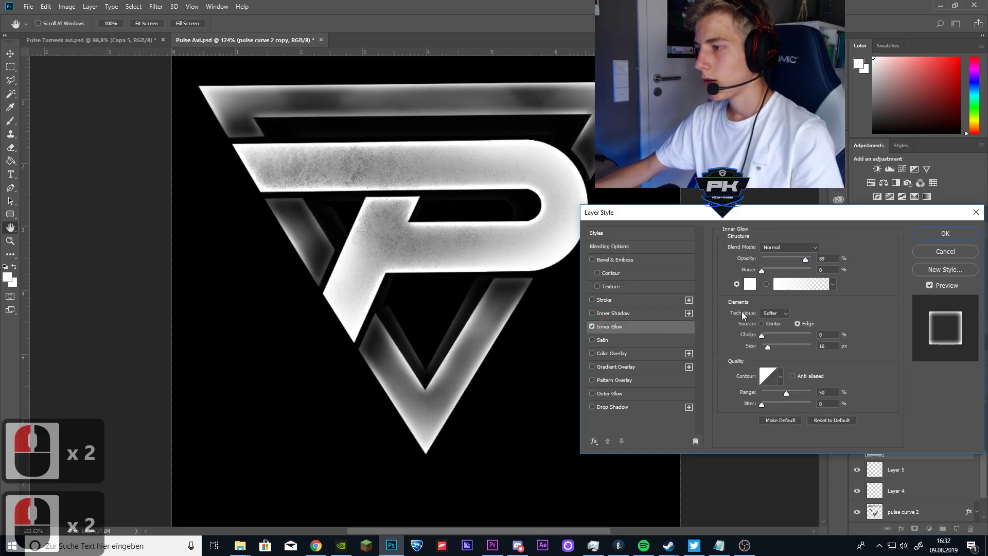
click(787, 247)
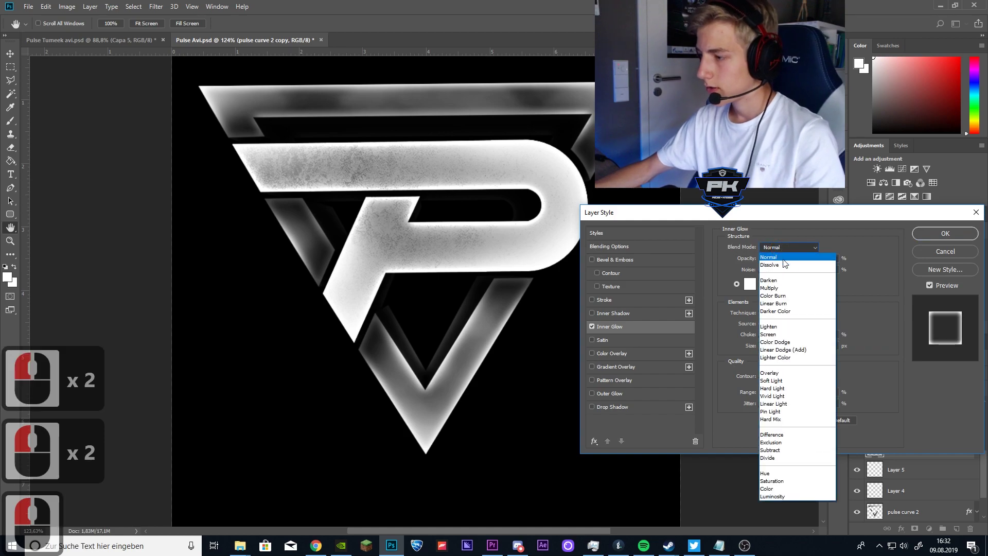
click(778, 341)
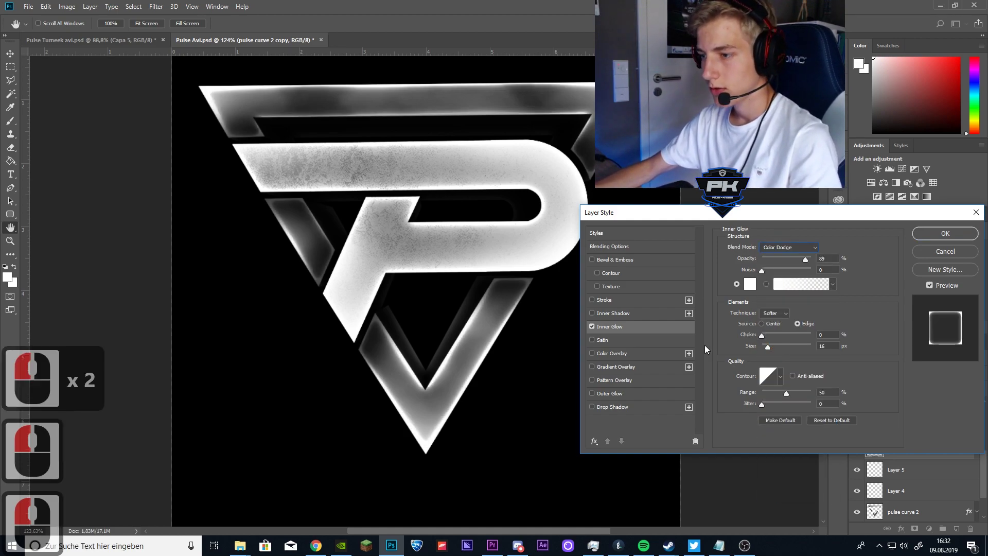
drag(769, 347, 769, 344)
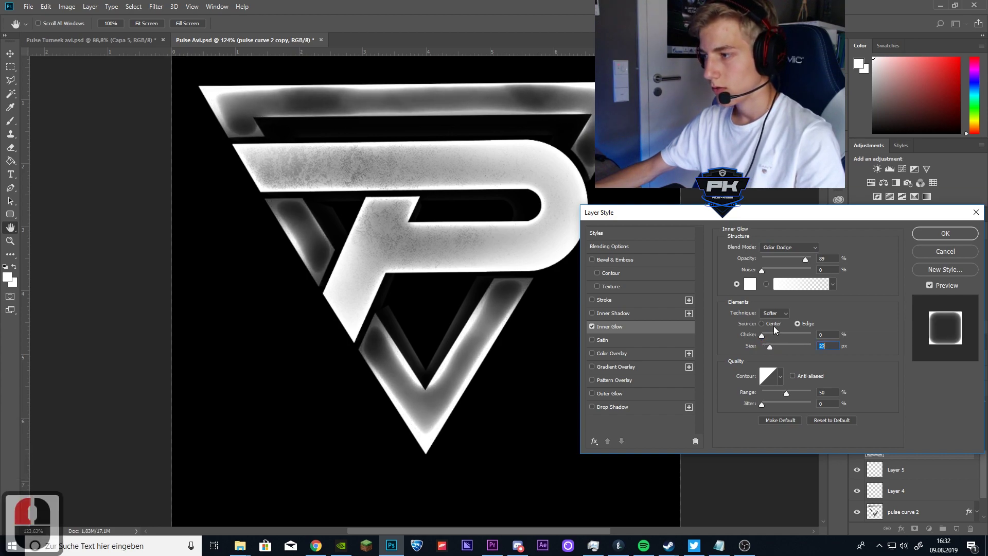
drag(802, 261, 785, 262)
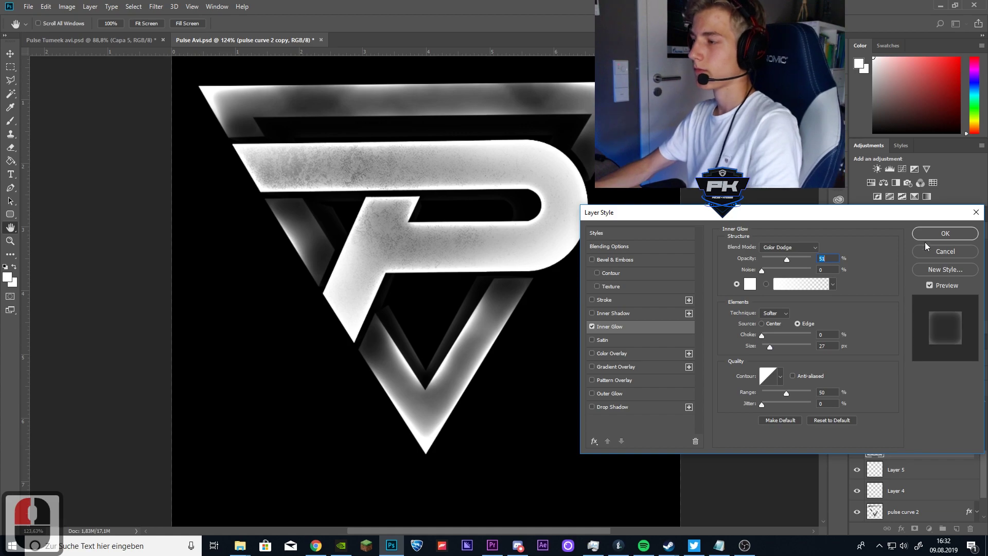
click(945, 233)
alt+scroll(595, 318, down, 20)
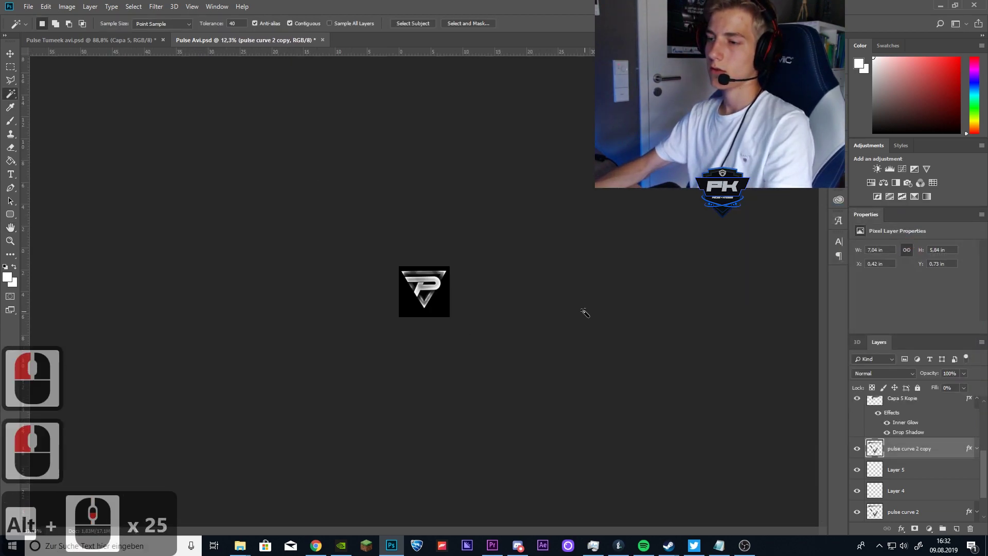
alt+scroll(461, 299, up, 4)
alt+scroll(461, 298, up, 20)
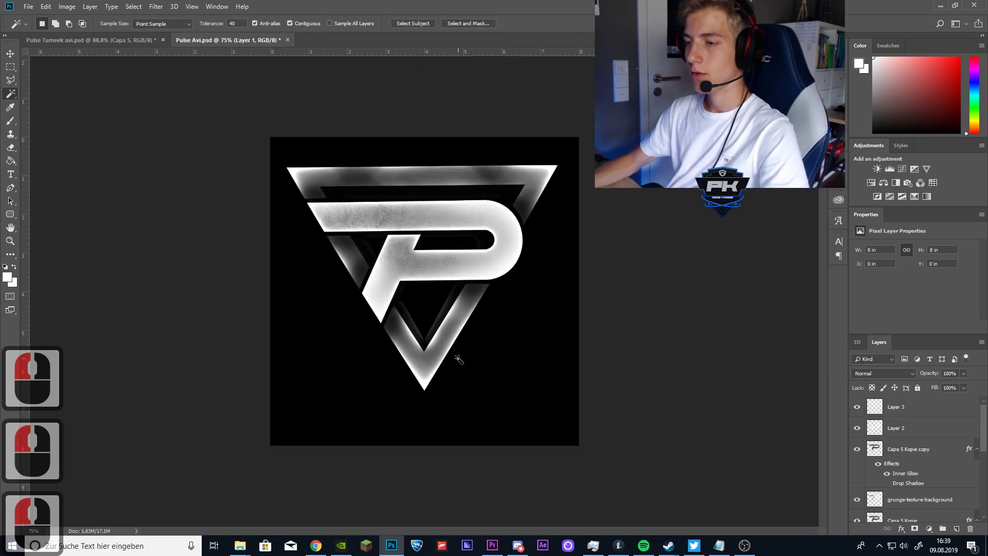
- Drag the forest JPG from the Pulse Avi folder onto the logo, scaled and top-aligned to fill the canvas
mouse_move(240, 544)
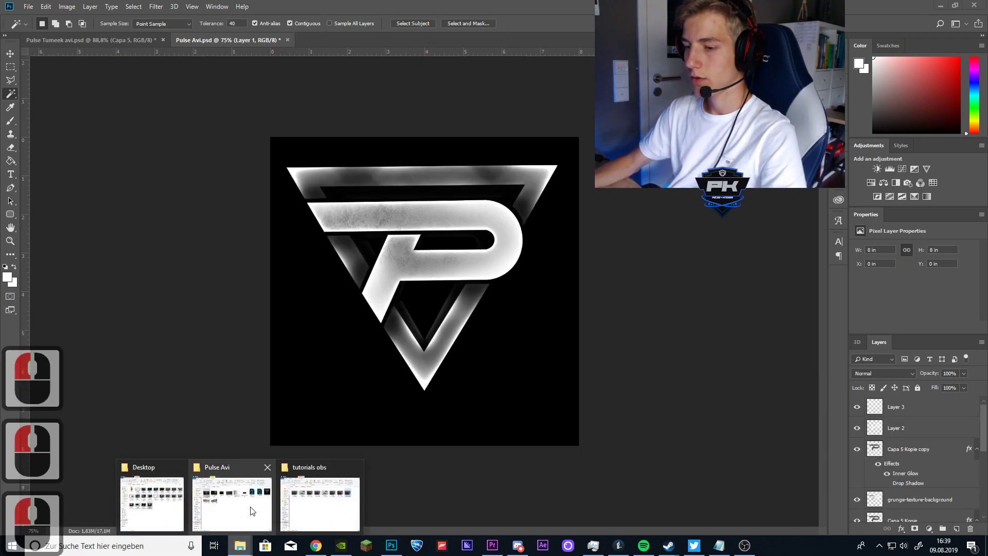
click(255, 488)
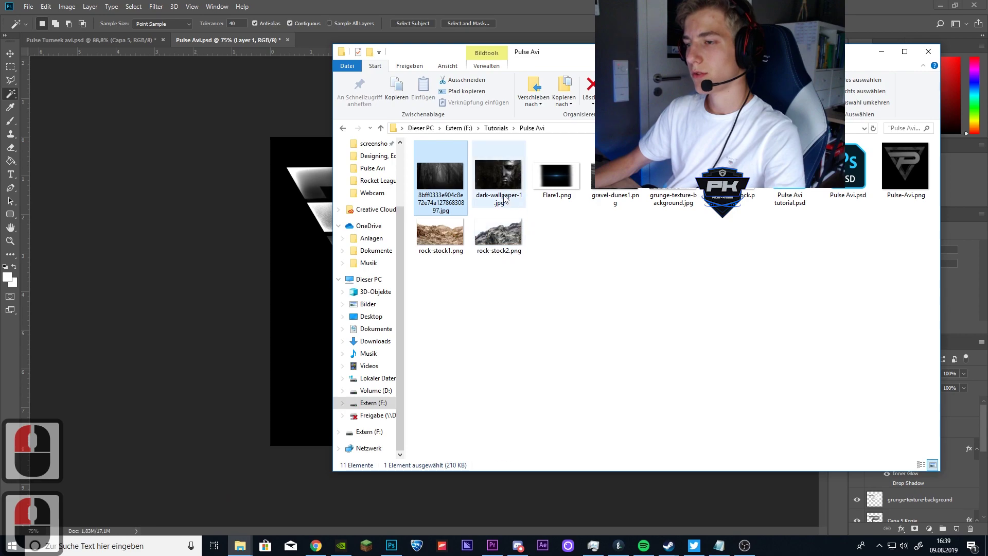
drag(443, 173, 312, 222)
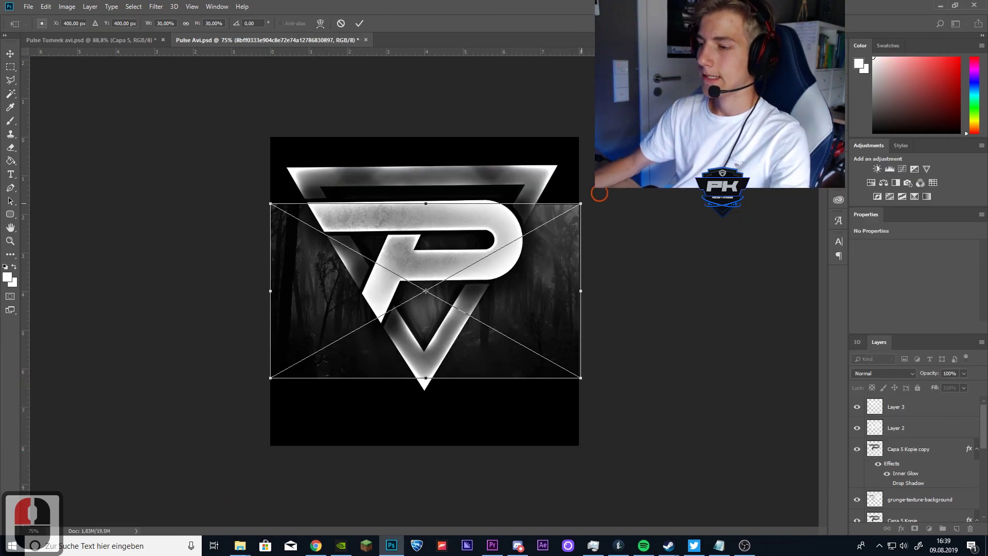
drag(578, 205, 780, 92)
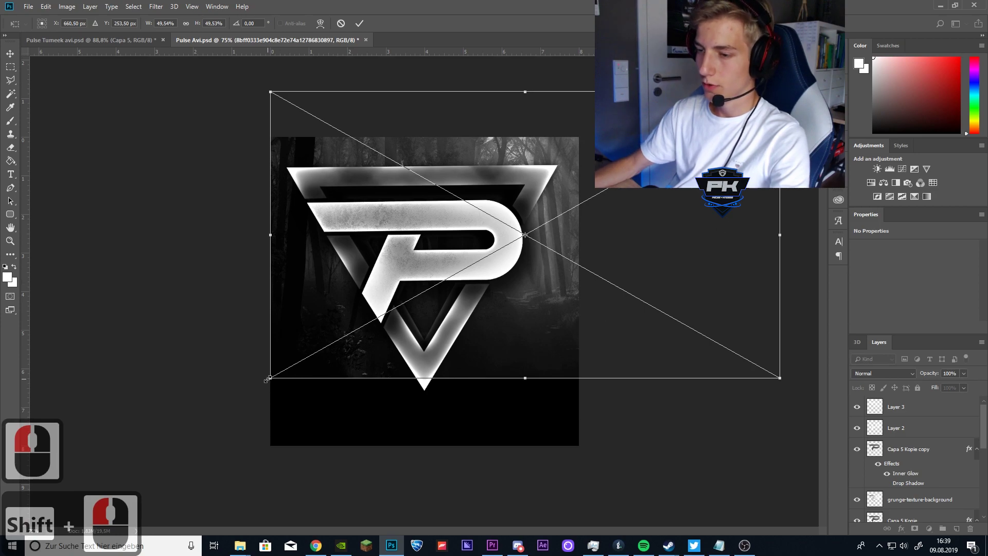
drag(266, 380, 203, 441)
drag(445, 310, 400, 319)
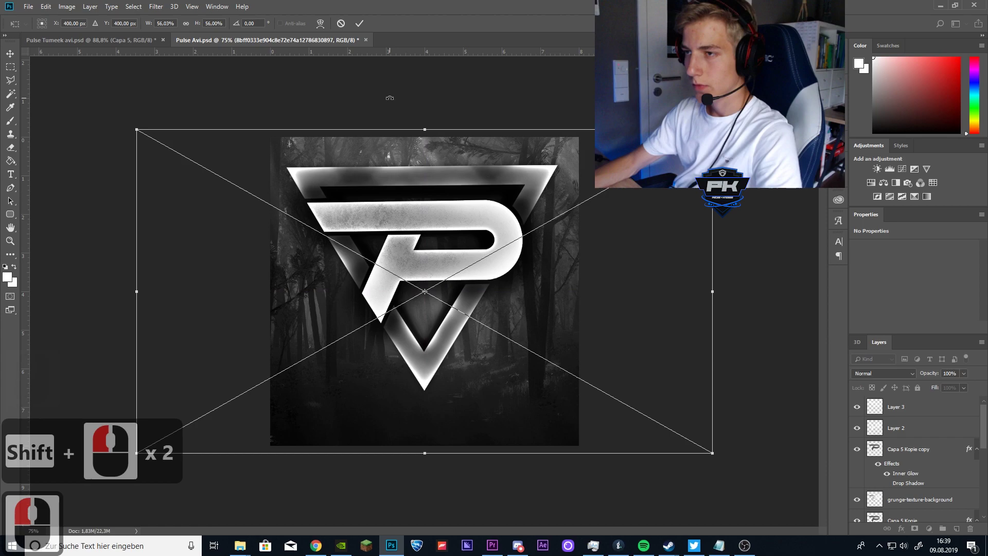
click(360, 24)
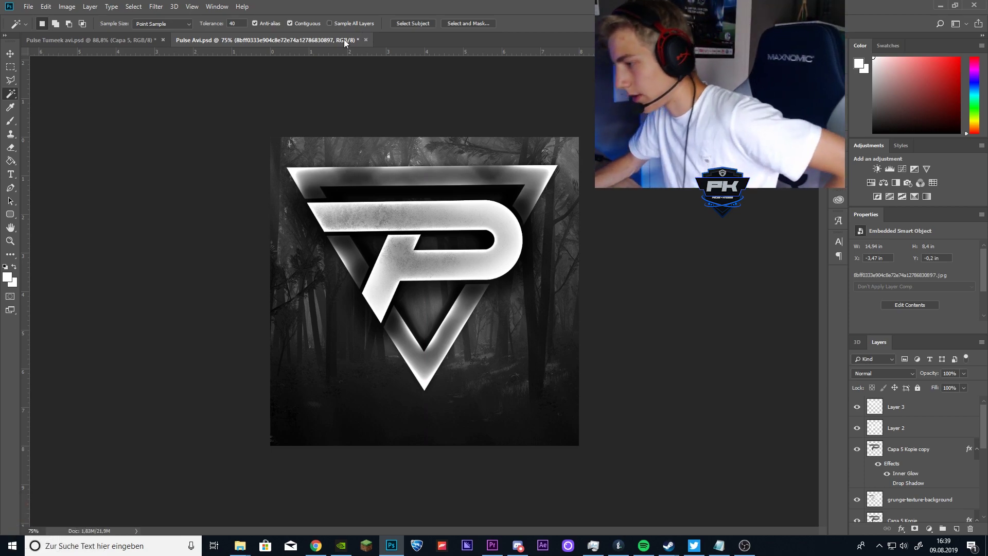
- Dim the forest photo layer to 35% opacity
scroll(916, 443, down, 17)
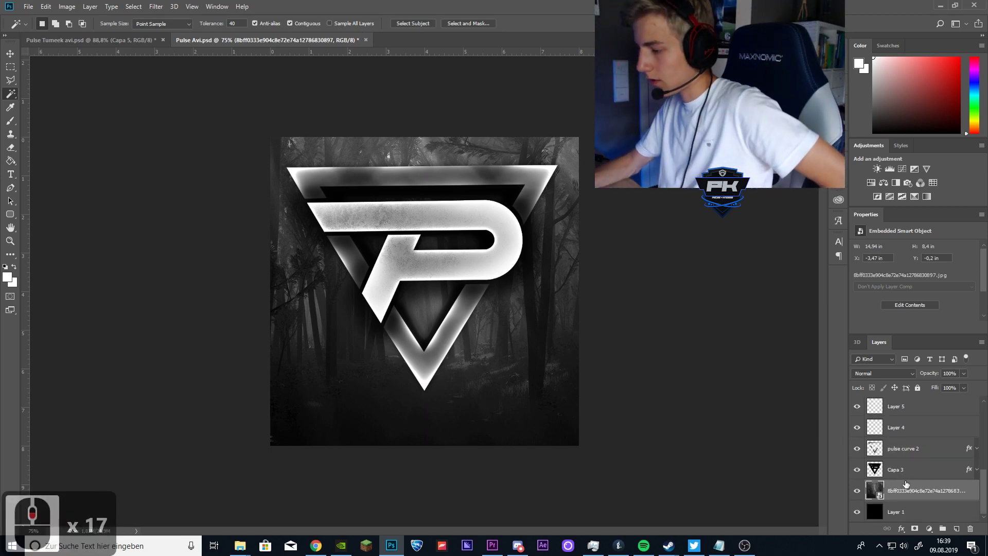
click(963, 376)
drag(947, 387, 933, 385)
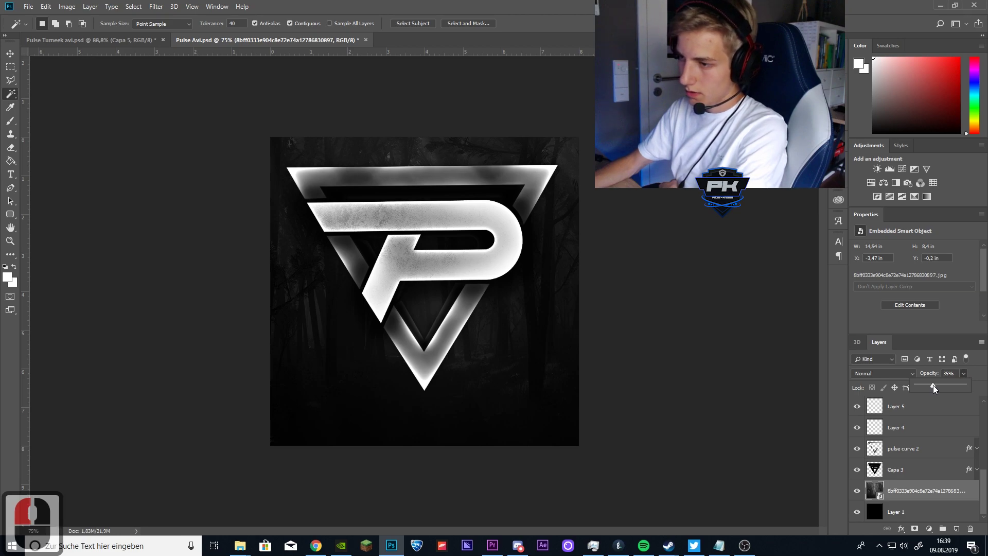
- Add a layer mask to the forest layer and paint out patches with a 464 px brush
click(914, 528)
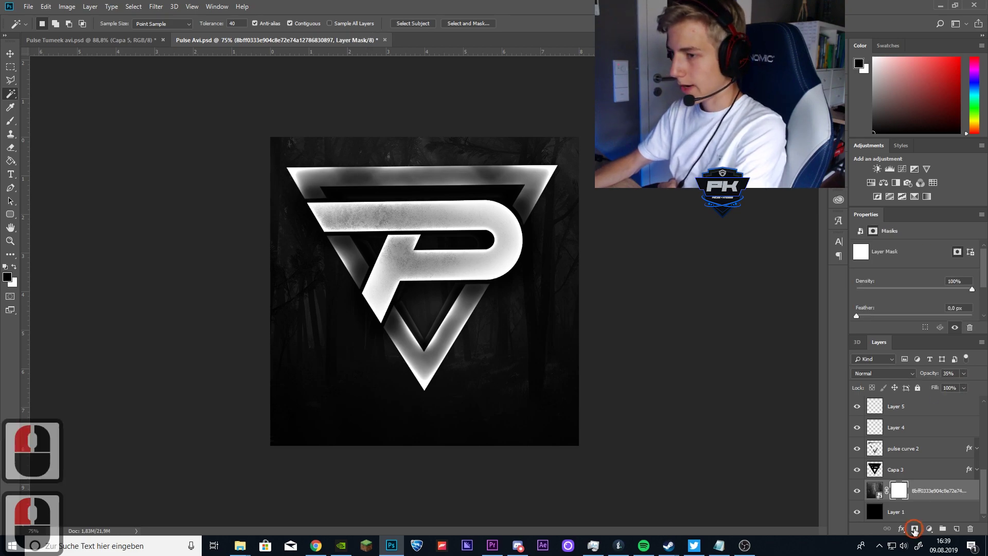
click(10, 120)
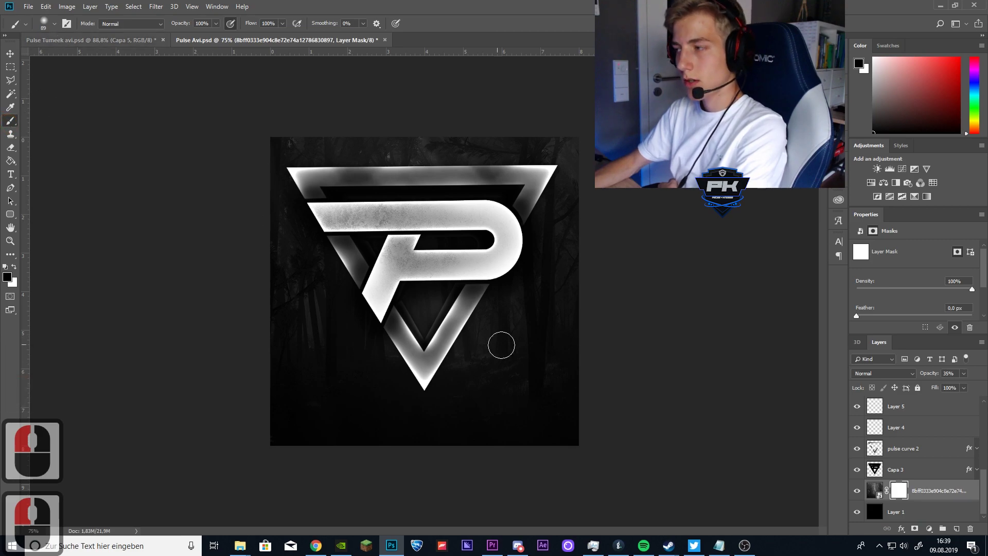
right_click(539, 359)
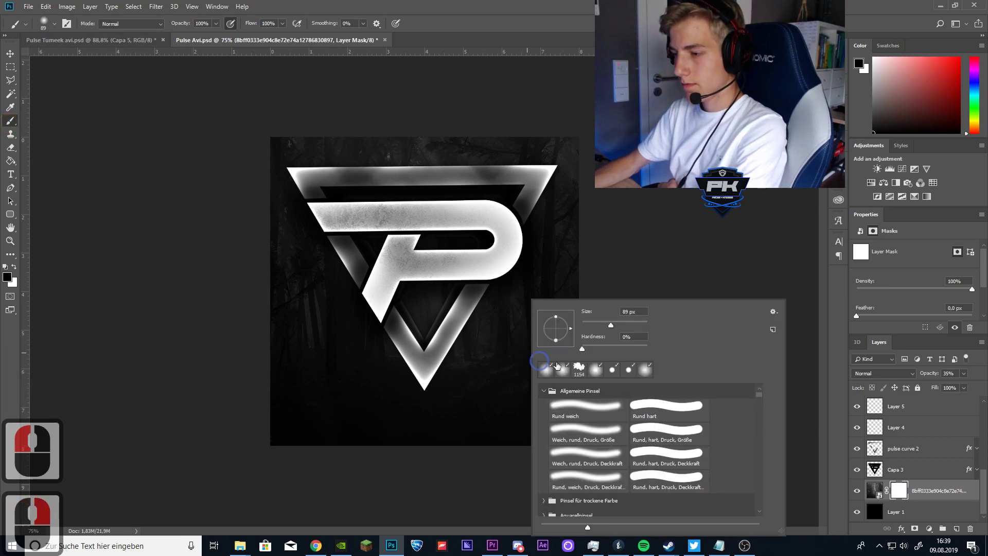
click(636, 325)
click(575, 236)
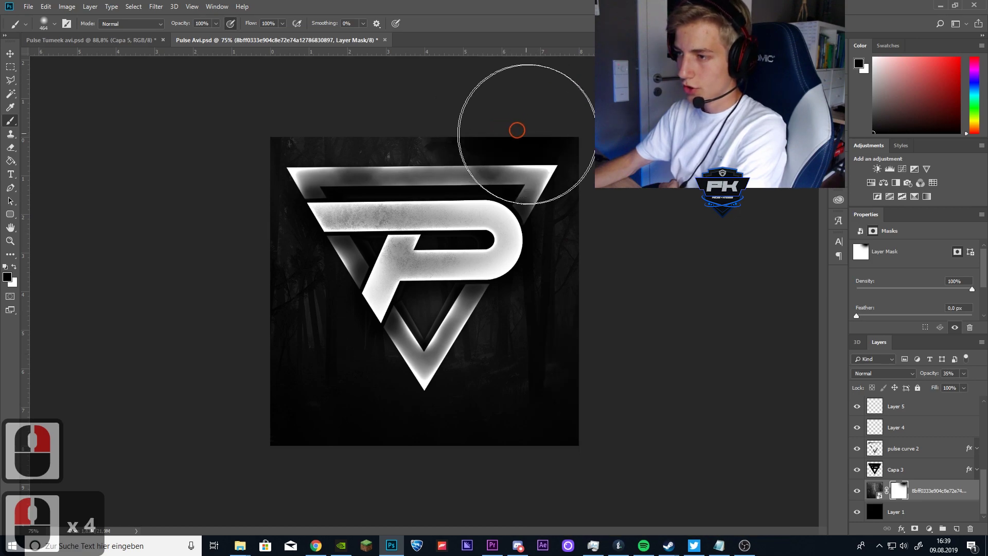
click(591, 262)
click(529, 408)
click(529, 408)
click(335, 386)
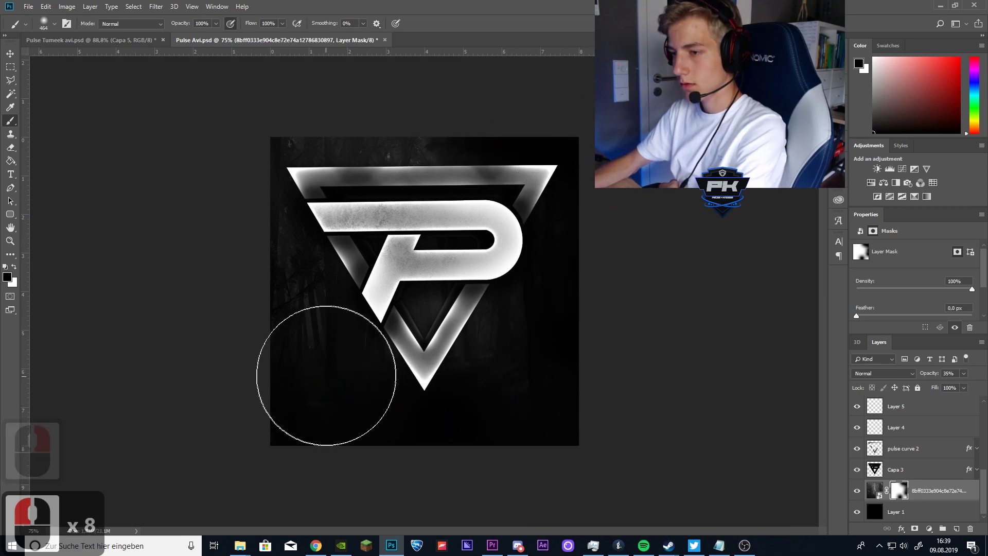
click(393, 132)
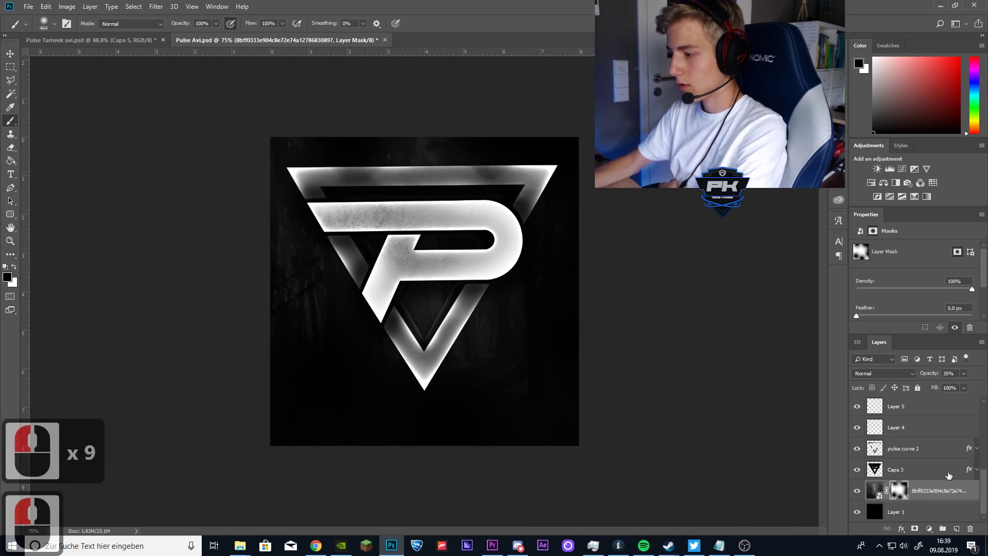
- Drop the forest layer's opacity to 25% and bring the Pulse Avi folder window forward
click(963, 373)
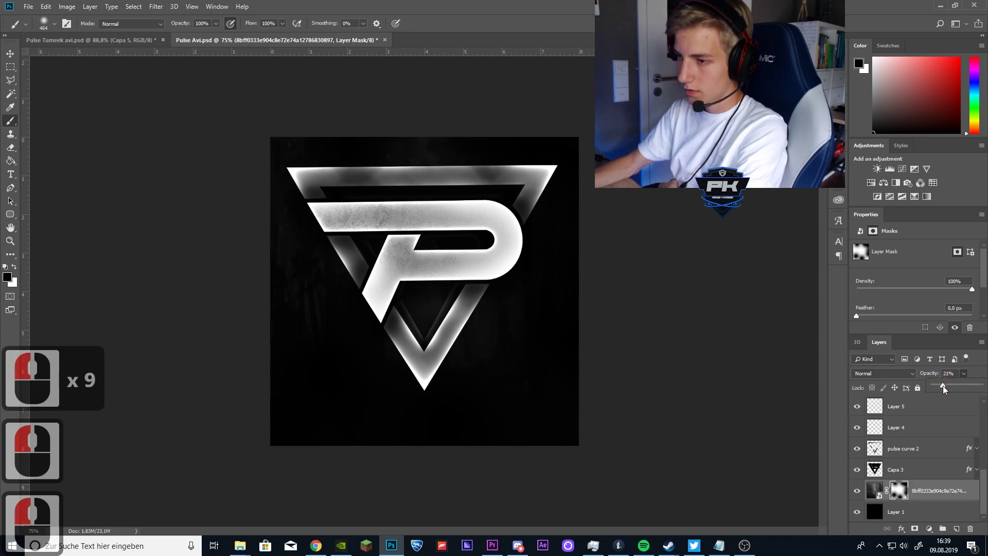
drag(943, 384, 945, 385)
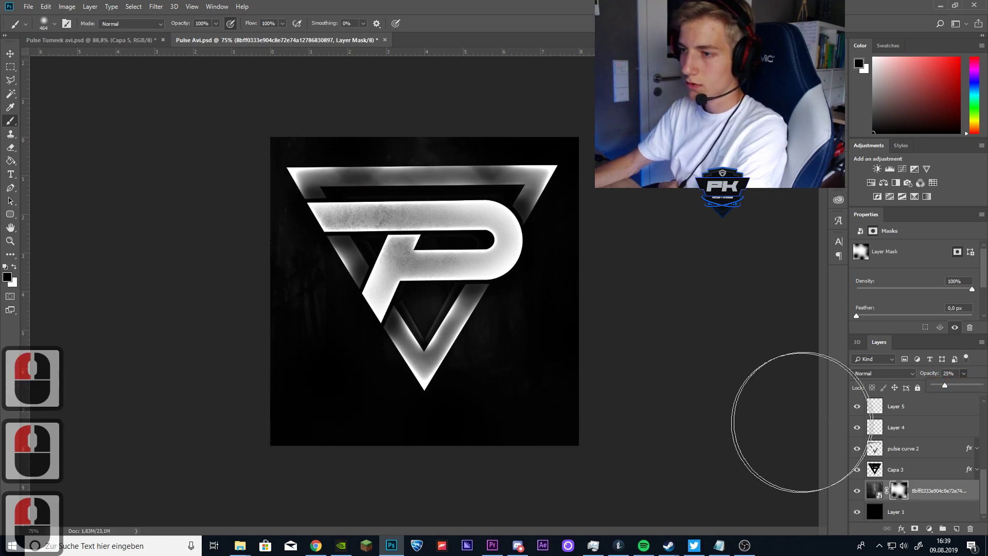
mouse_move(240, 544)
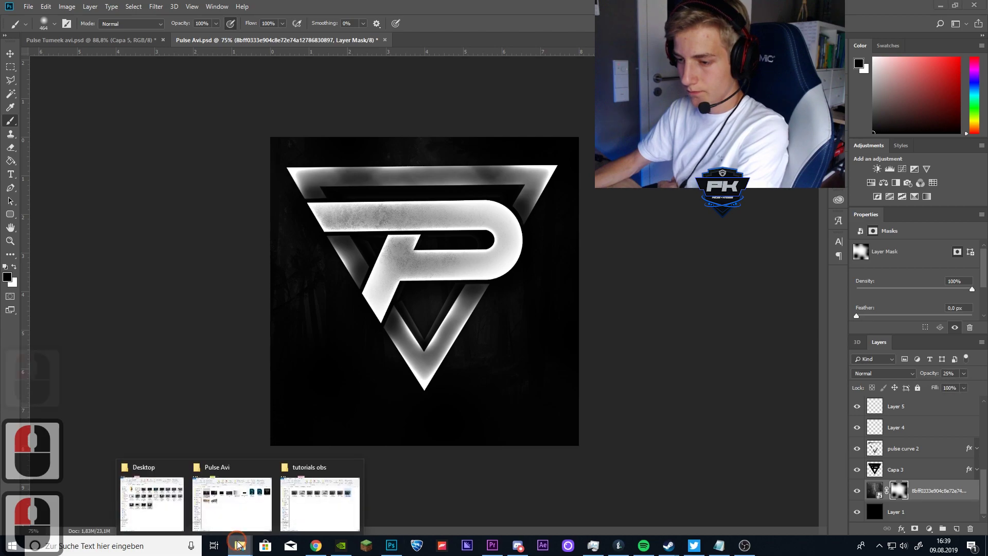
click(292, 513)
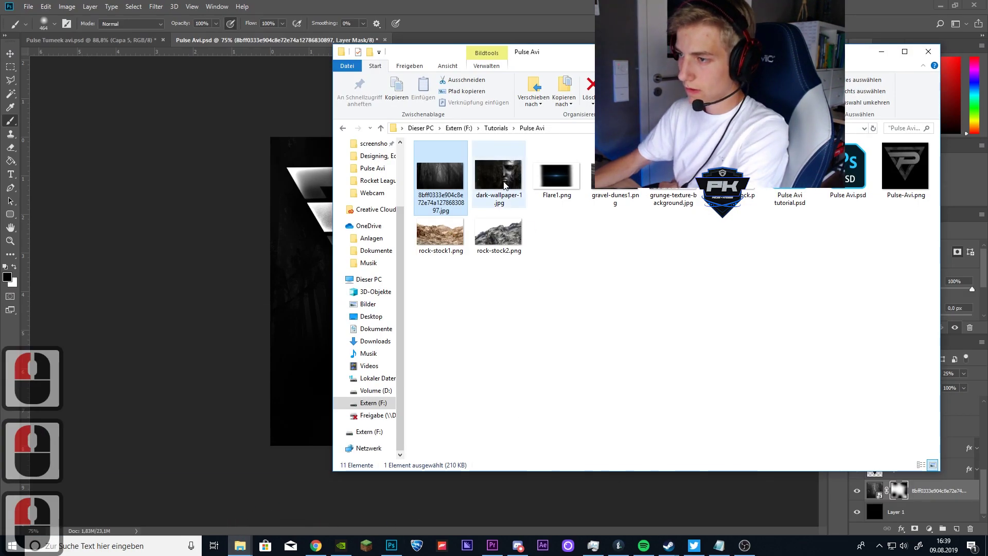
- Place dark-wallpaper-1.jpg scaled over the canvas and move its layer beneath the forest layer
drag(498, 177, 315, 294)
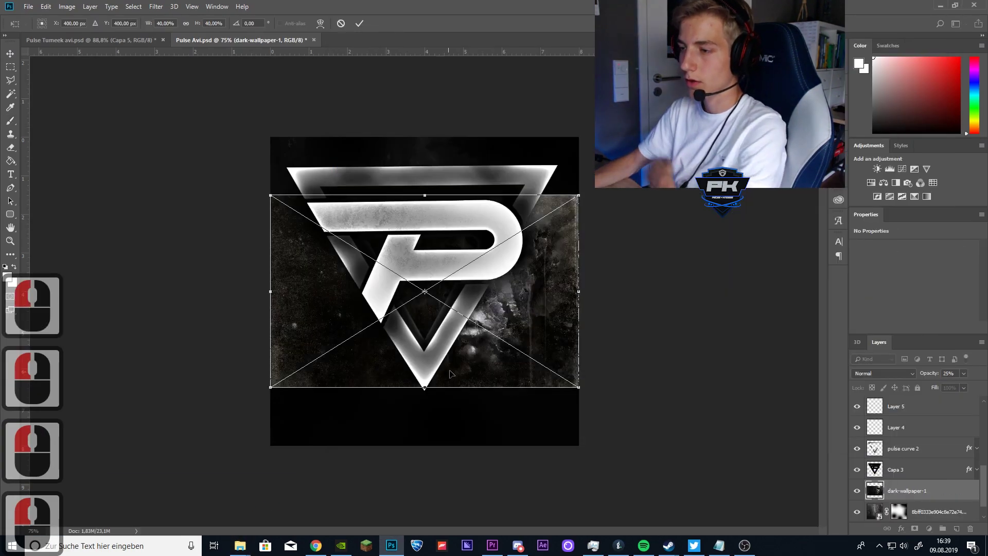
drag(427, 288, 330, 319)
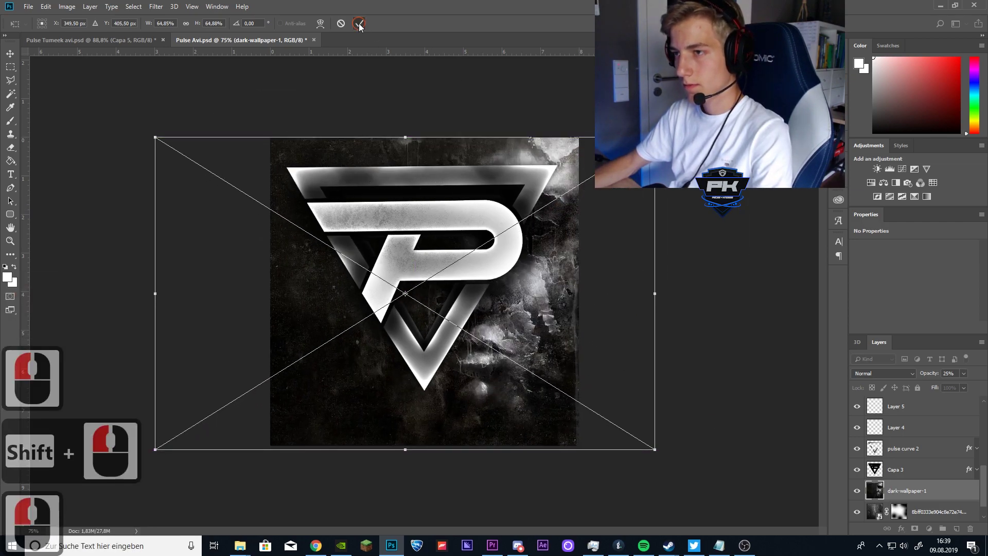
double_click(515, 165)
key(b)
drag(906, 491, 909, 512)
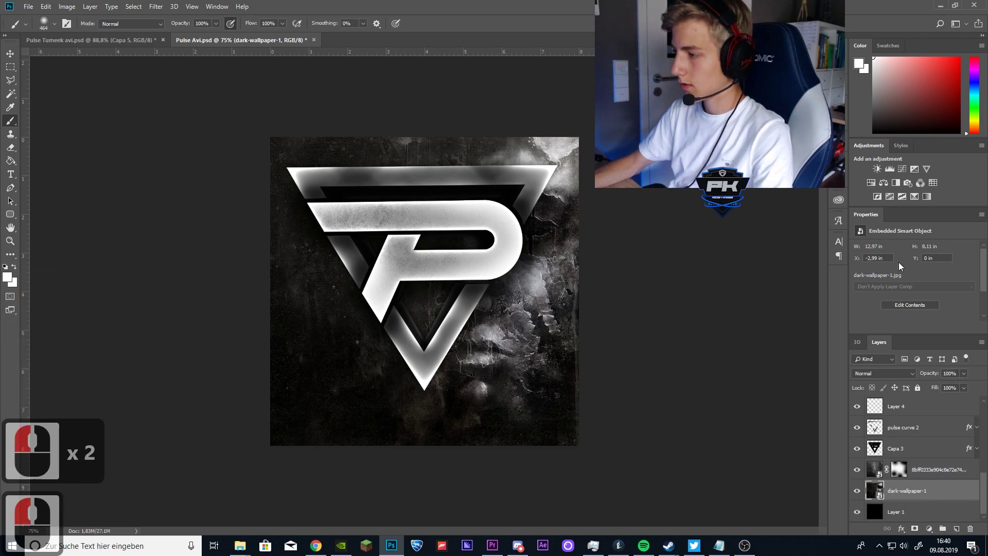
- Add a Hue/Saturation adjustment above dark-wallpaper-1 with Saturation -100 and Lightness -65
click(870, 183)
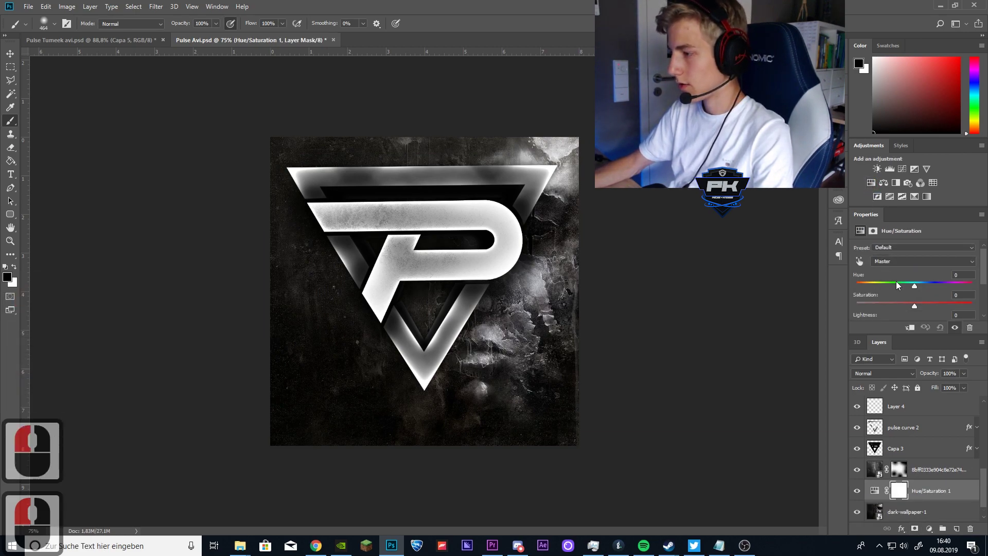
scroll(919, 295, down, 4)
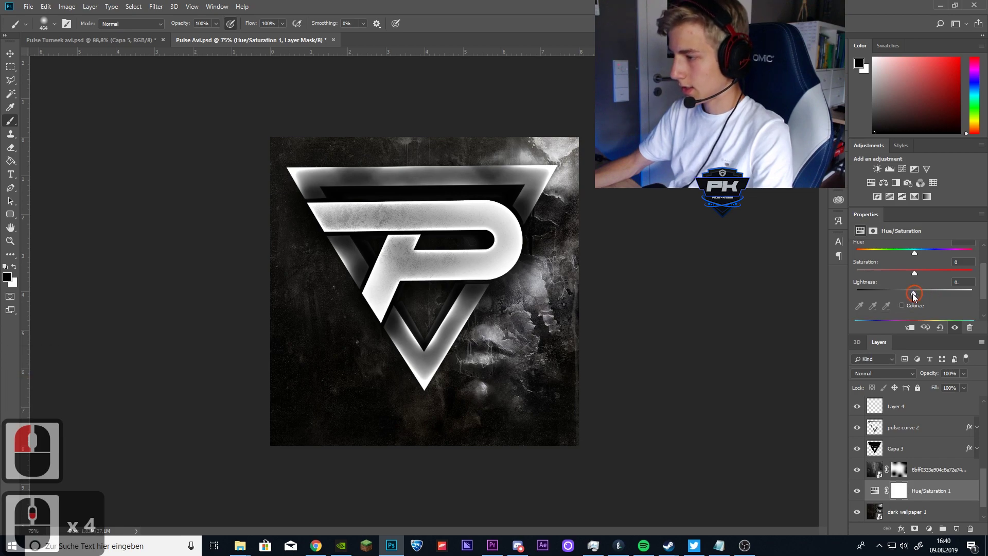
drag(914, 293, 818, 273)
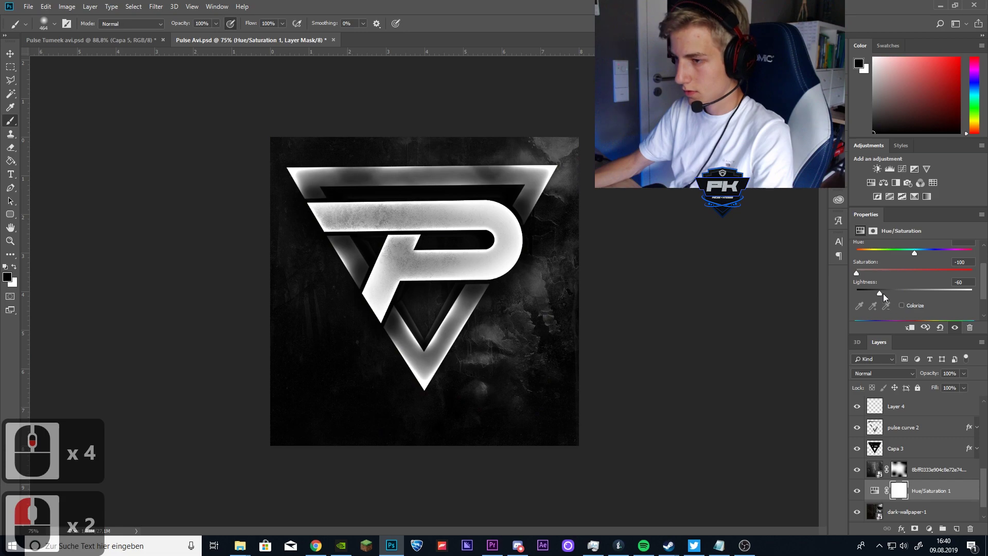
drag(879, 293, 876, 292)
scroll(570, 354, down, 20)
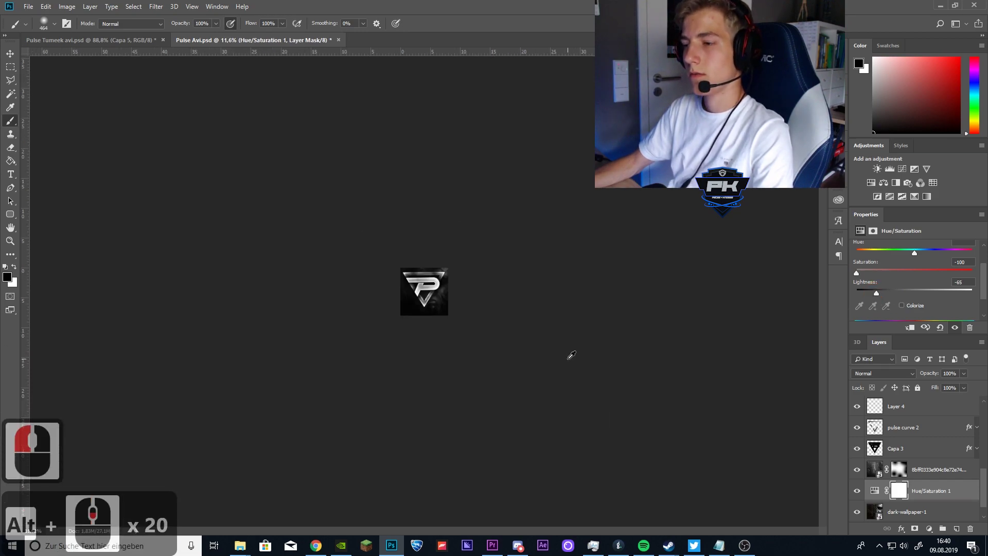
scroll(569, 354, up, 20)
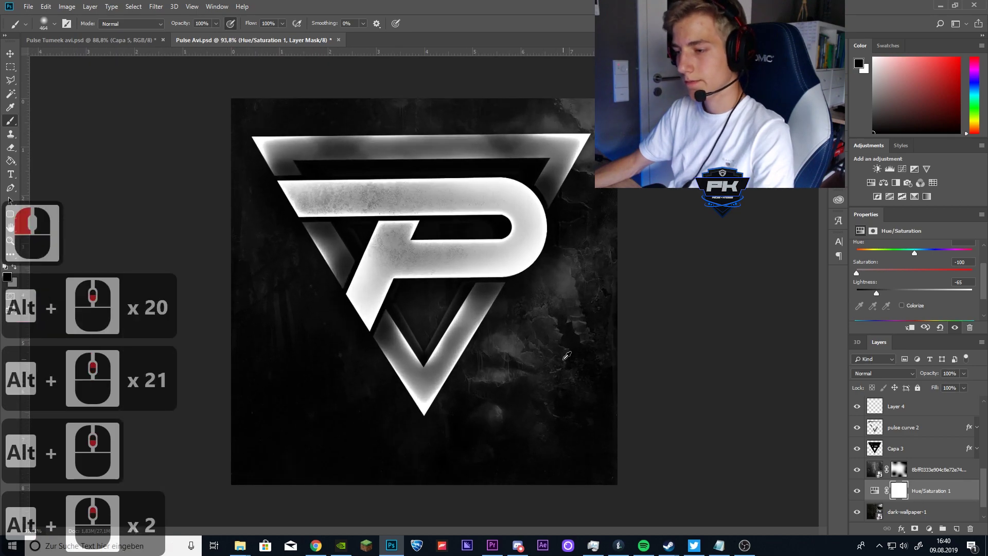
scroll(566, 355, down, 1)
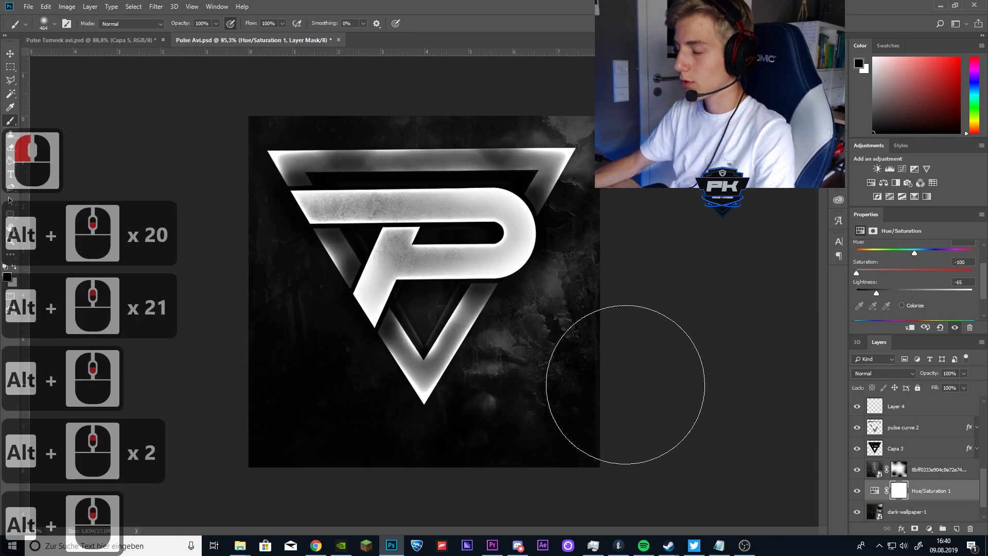
scroll(909, 463, up, 15)
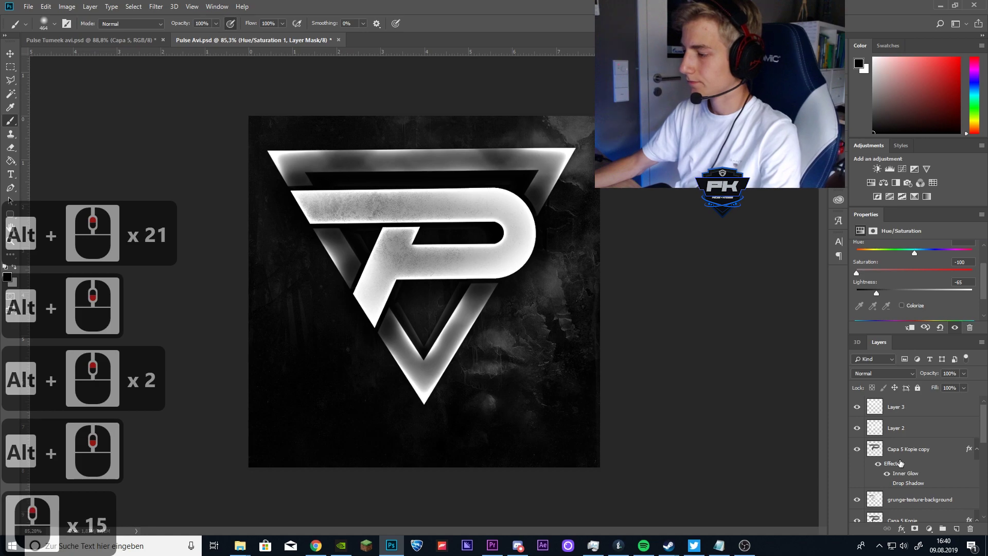
- Place lightning-stock.png from the Pulse Avi folder onto the canvas over the P
click(908, 449)
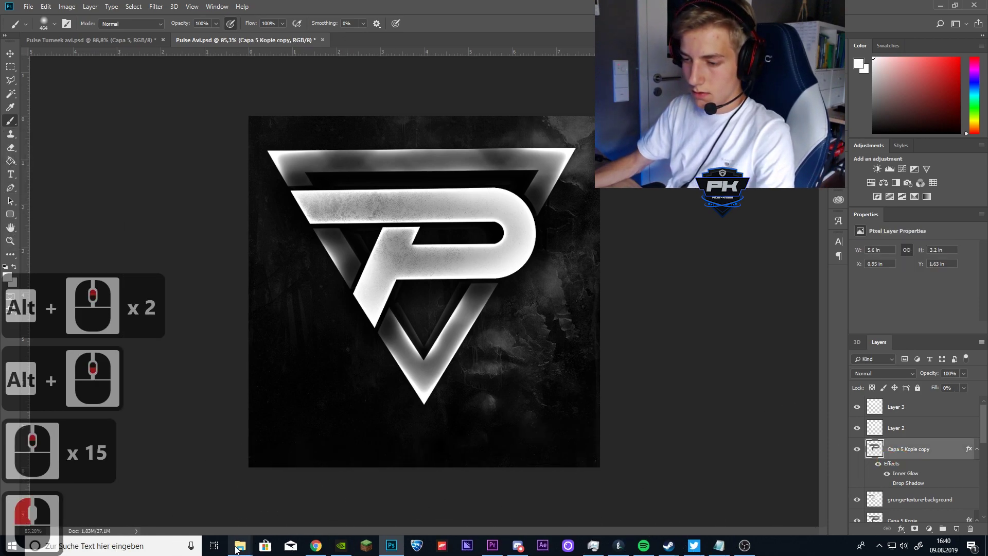
mouse_move(237, 549)
click(214, 498)
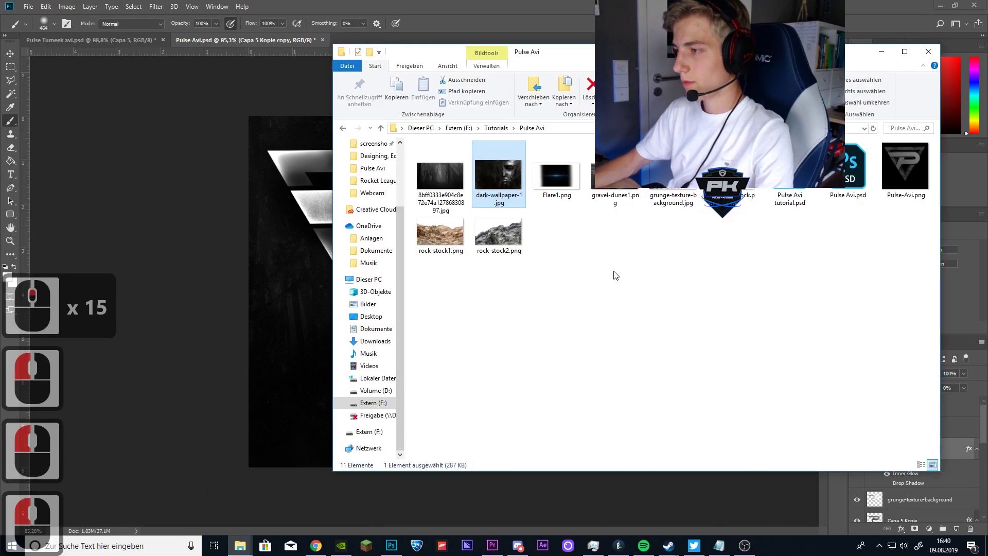
drag(561, 51, 658, 70)
click(828, 216)
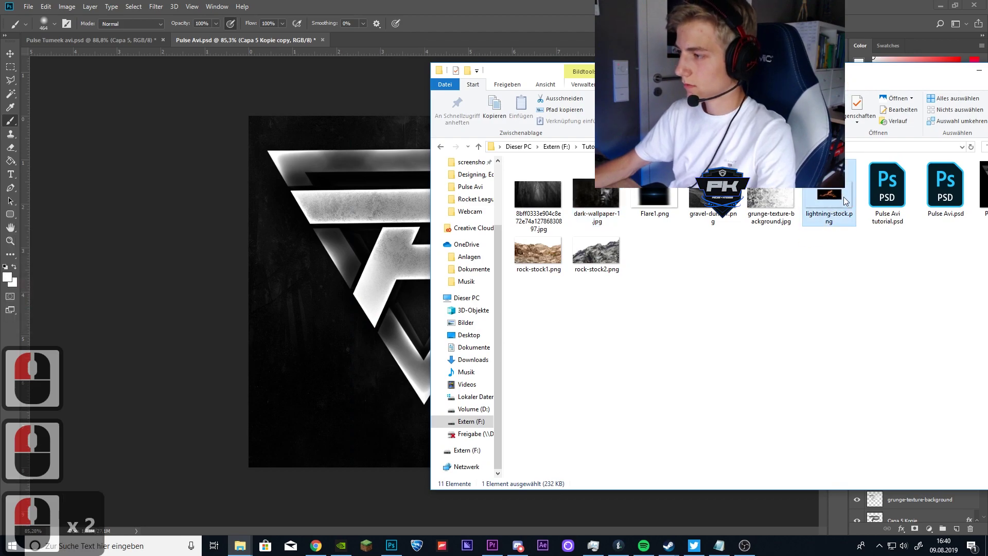
drag(846, 201, 411, 231)
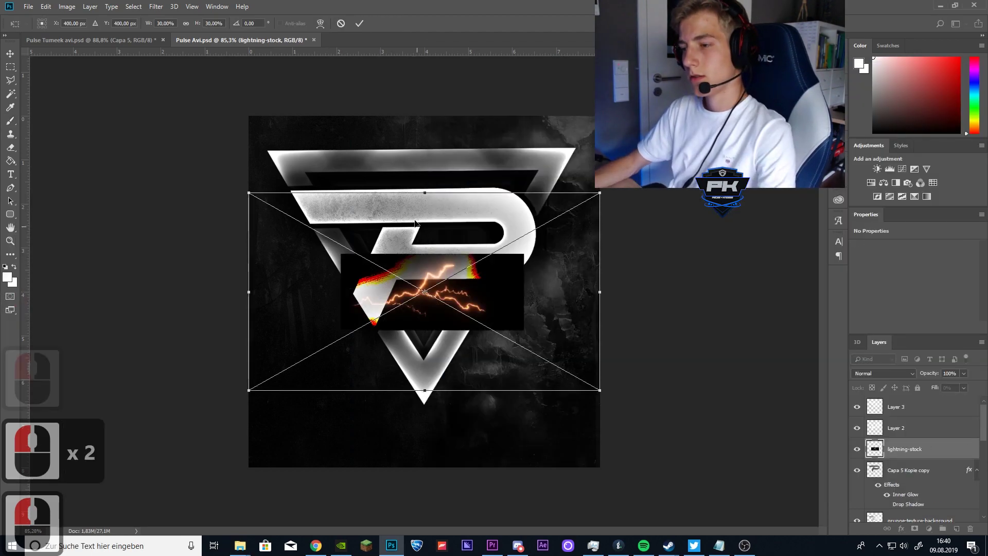
click(359, 23)
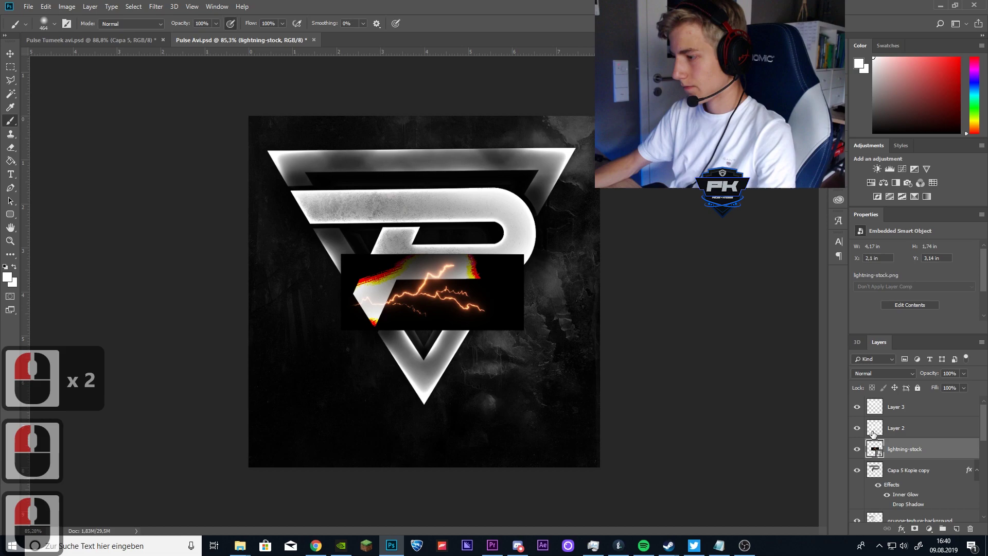
- Set the lightning layer's blend mode to Lighten so only the orange bolts show
click(881, 374)
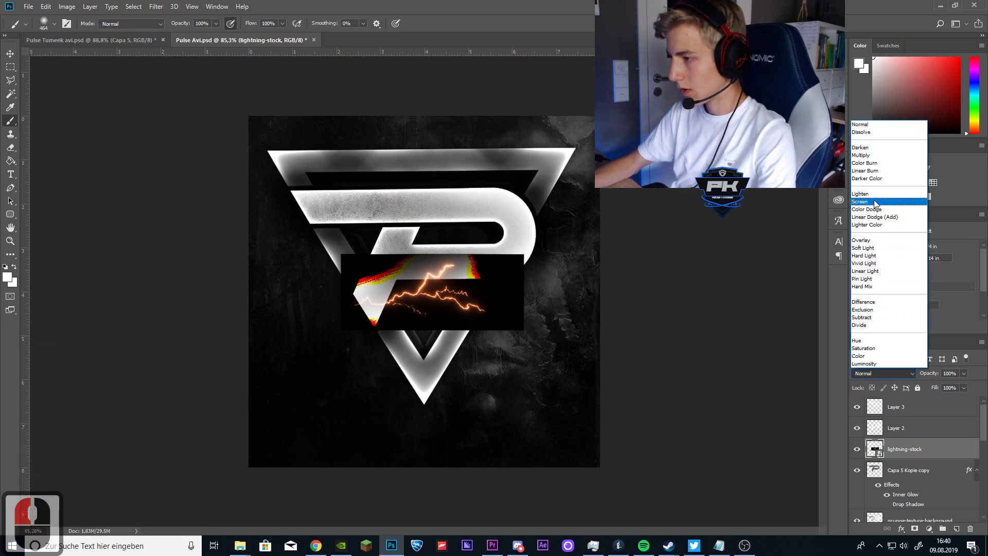
click(874, 179)
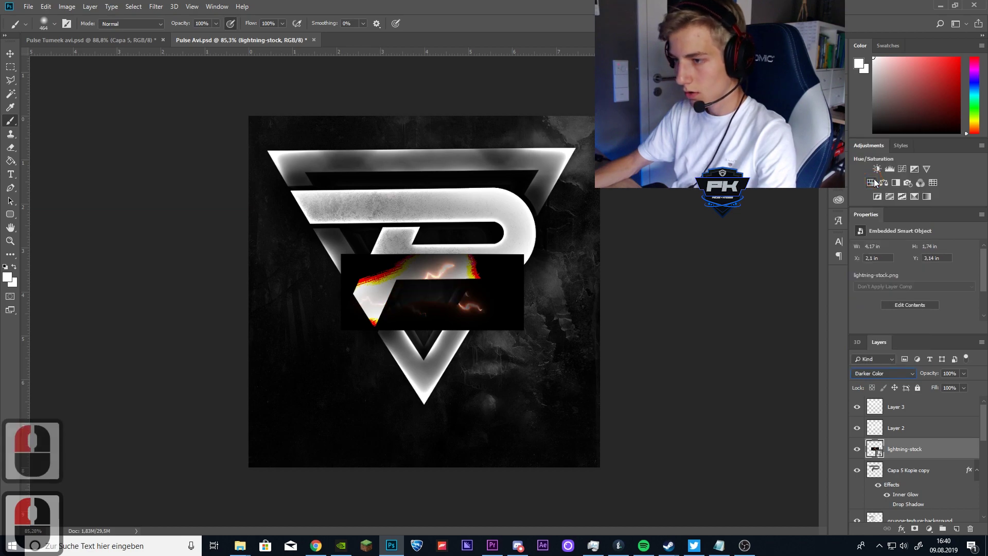
click(881, 373)
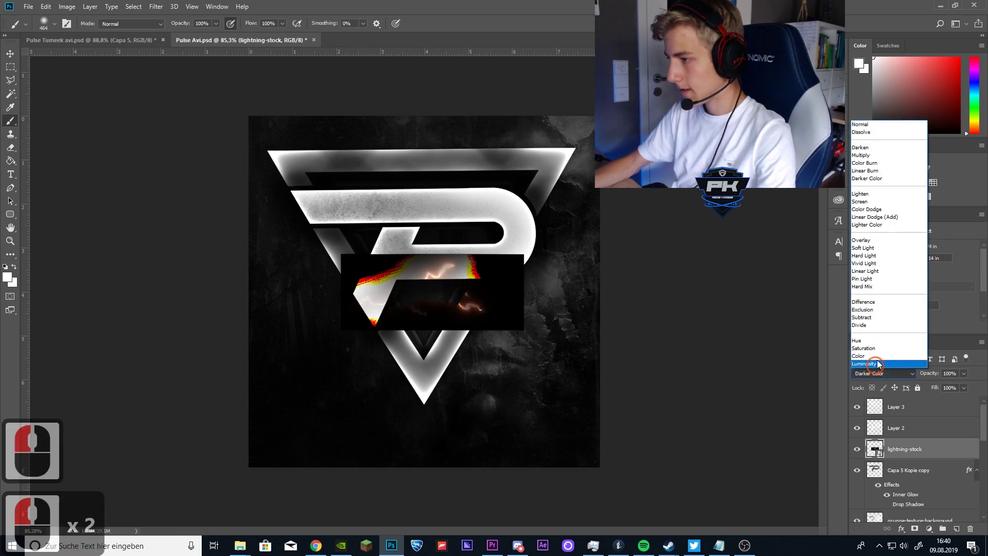
click(872, 196)
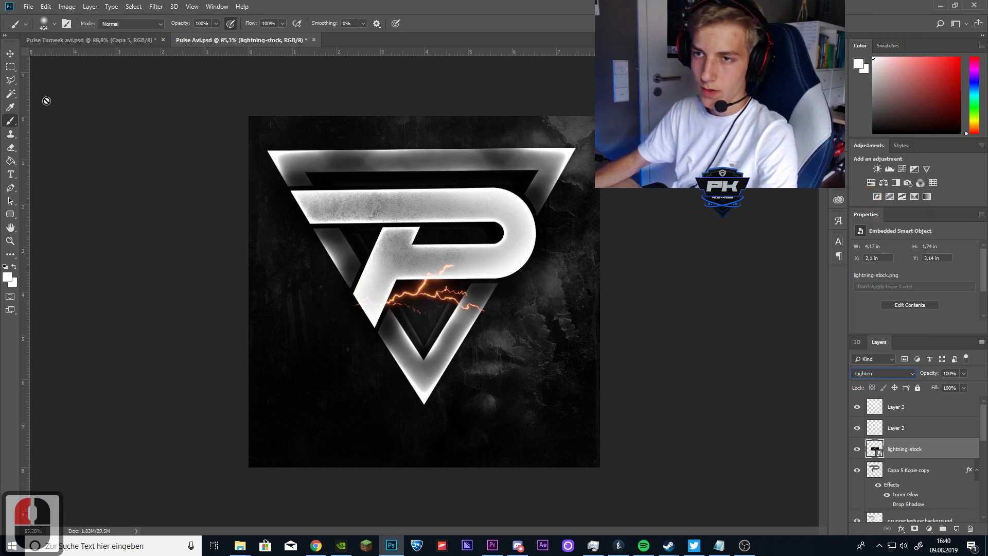
click(10, 52)
click(295, 230)
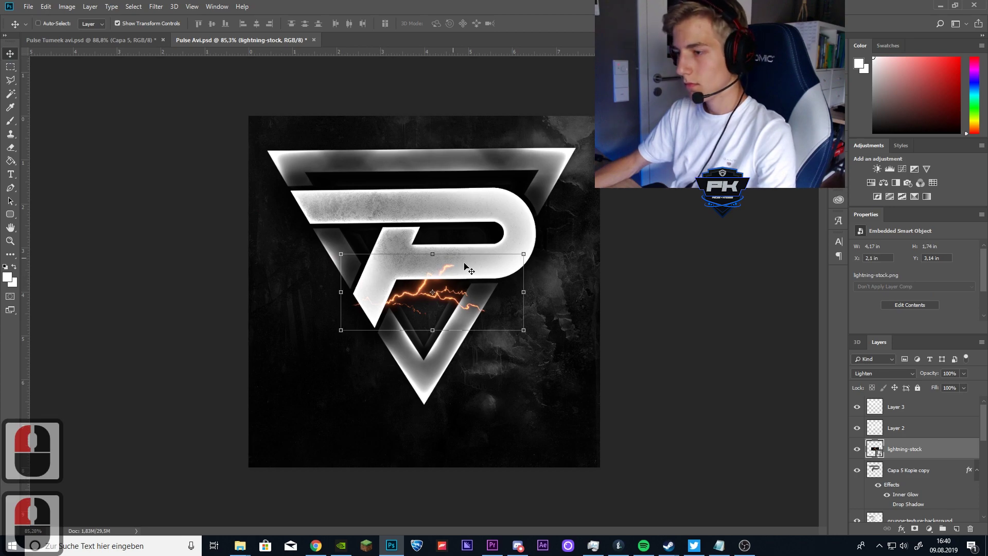
- Resize the lightning to about 10.47 × 4.37 in and set it along the P's left side
drag(522, 252, 484, 350)
scroll(483, 350, down, 6)
drag(587, 385, 744, 441)
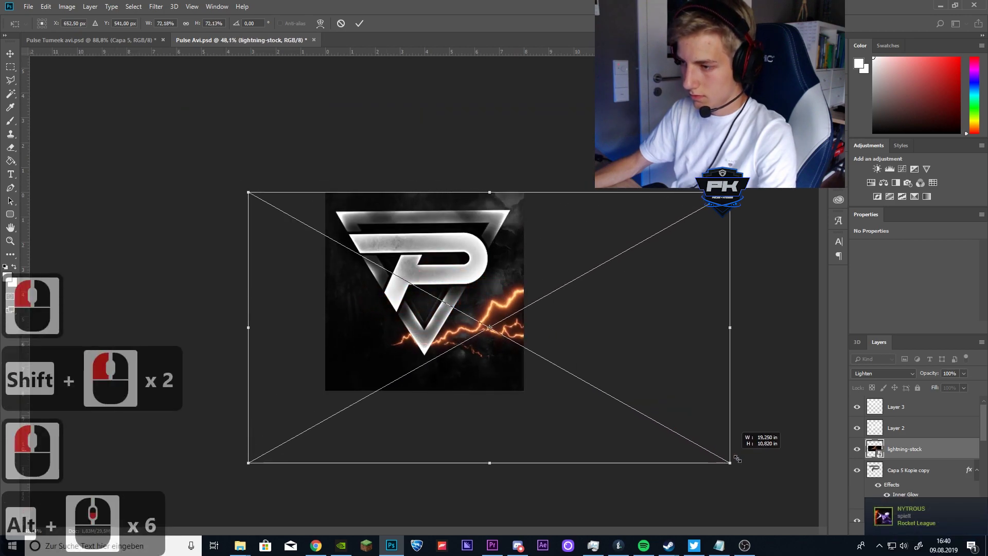
drag(584, 344, 414, 301)
scroll(415, 301, up, 12)
drag(288, 265, 264, 271)
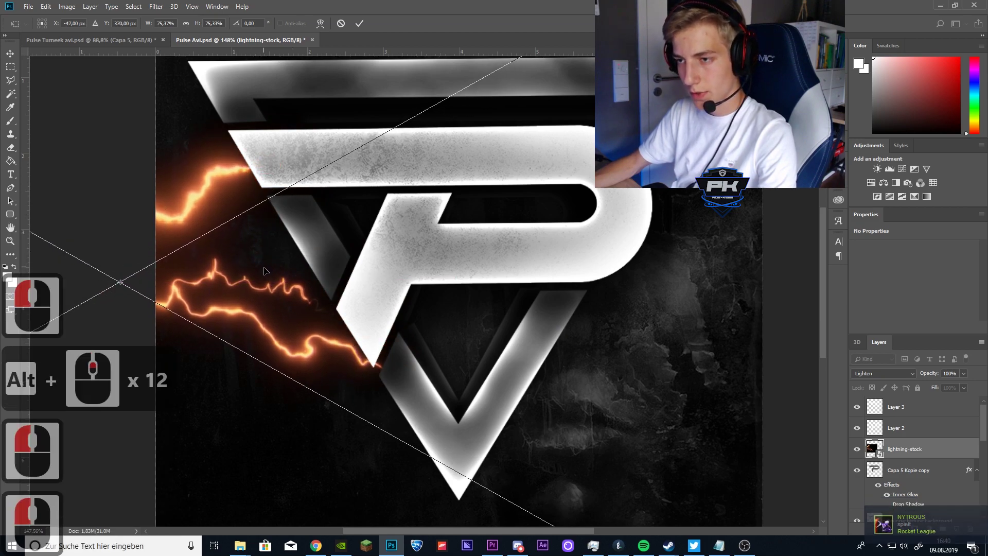
scroll(264, 271, down, 16)
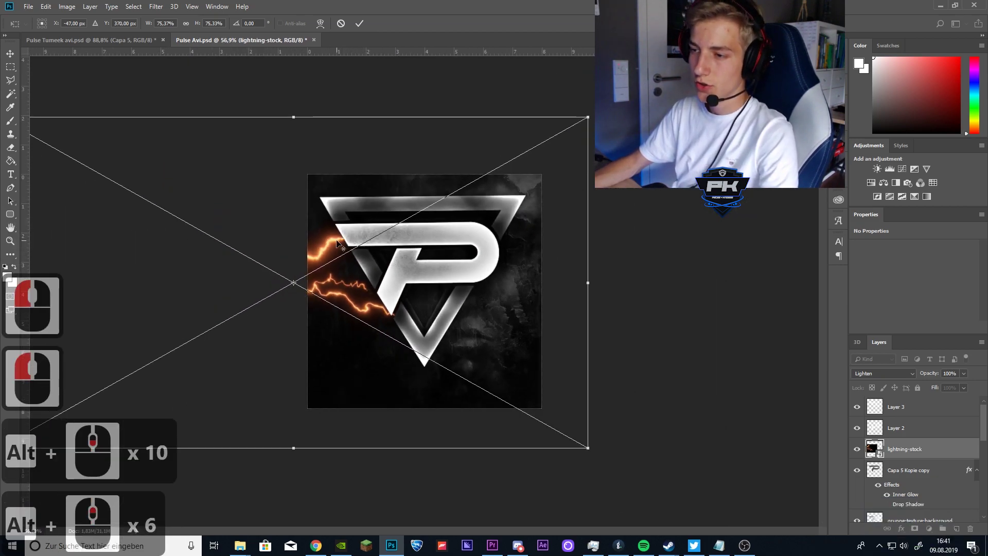
scroll(337, 243, up, 6)
click(359, 23)
scroll(212, 233, down, 2)
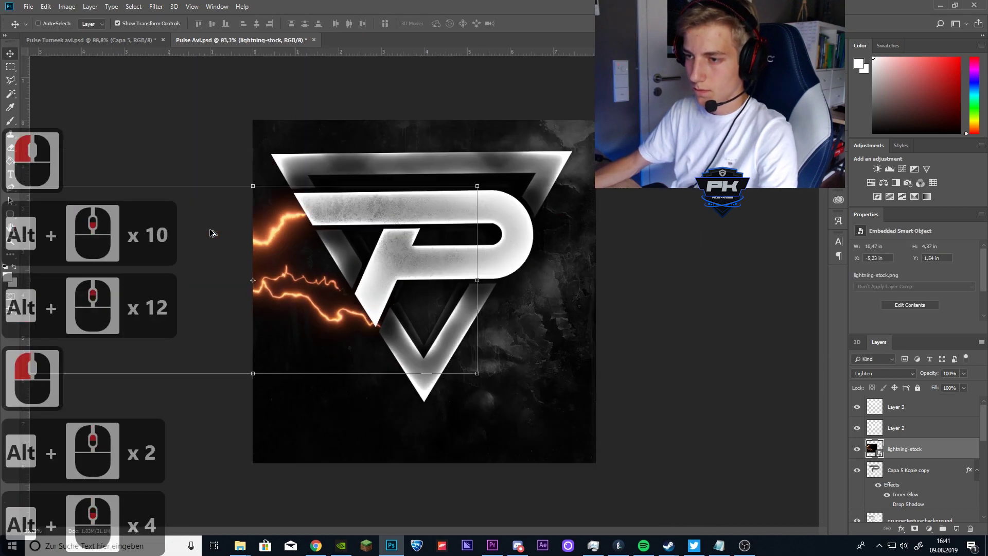
scroll(213, 232, down, 6)
scroll(210, 232, up, 2)
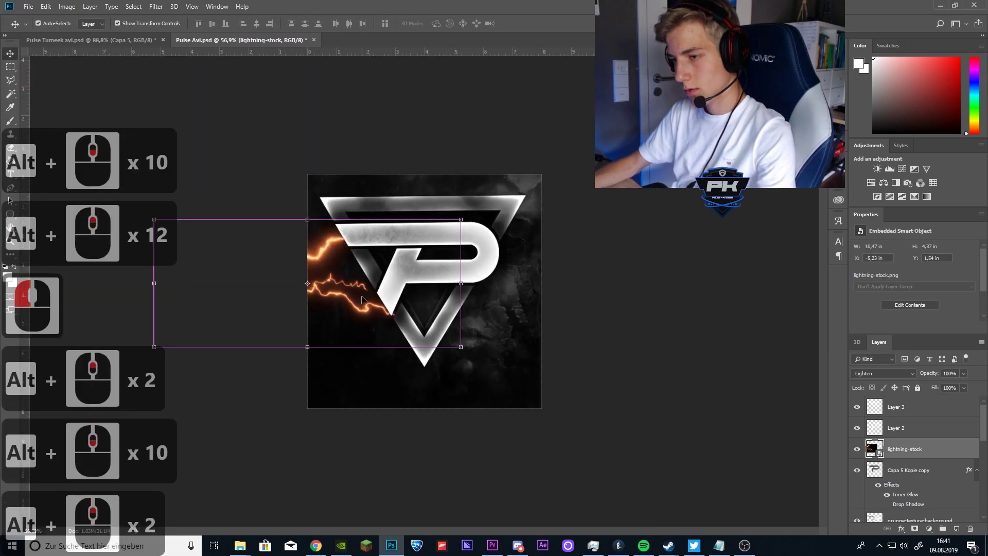
- Duplicate the lightning layer, flip the copy horizontally and place it on the P's right side
key(ctrl+j)
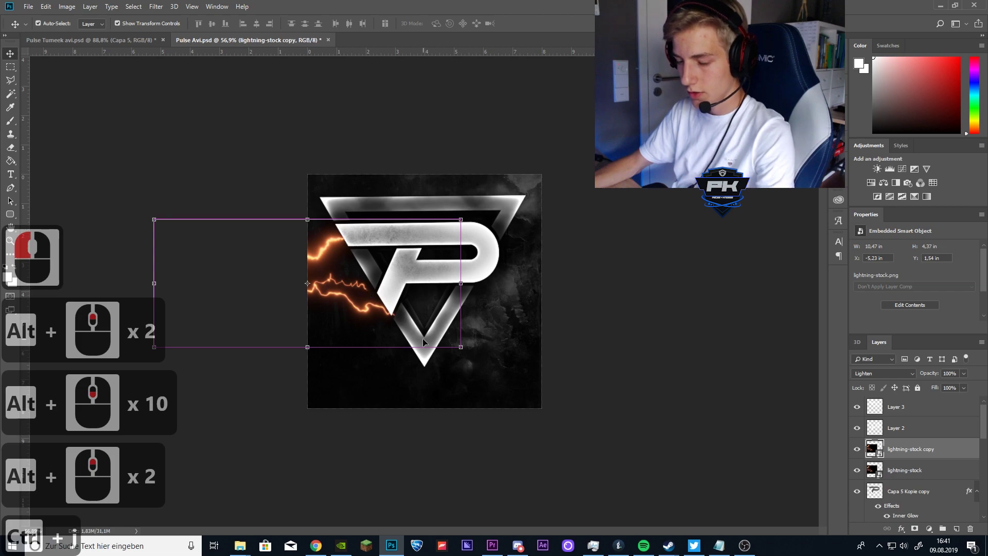
key(ctrl+t)
drag(367, 292, 474, 294)
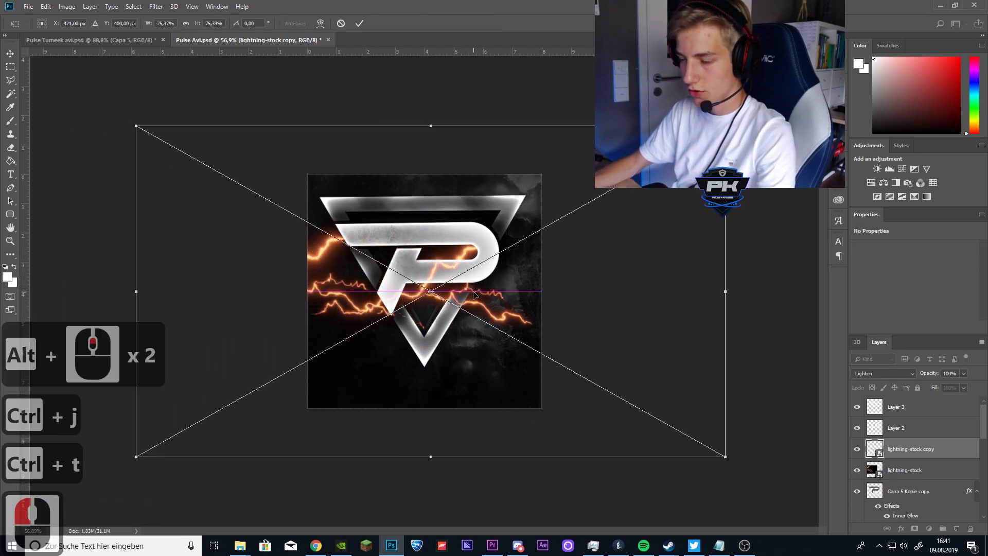
right_click(449, 290)
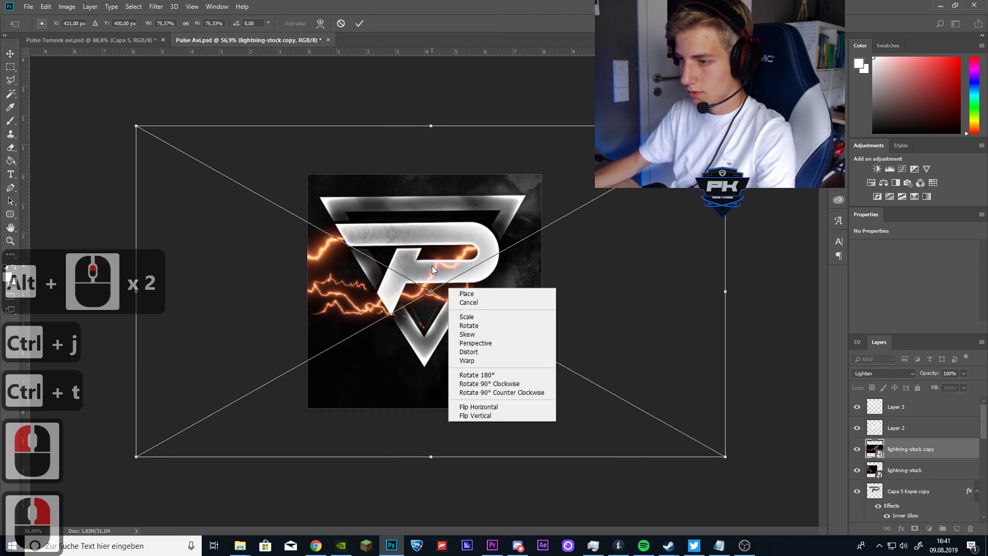
click(478, 407)
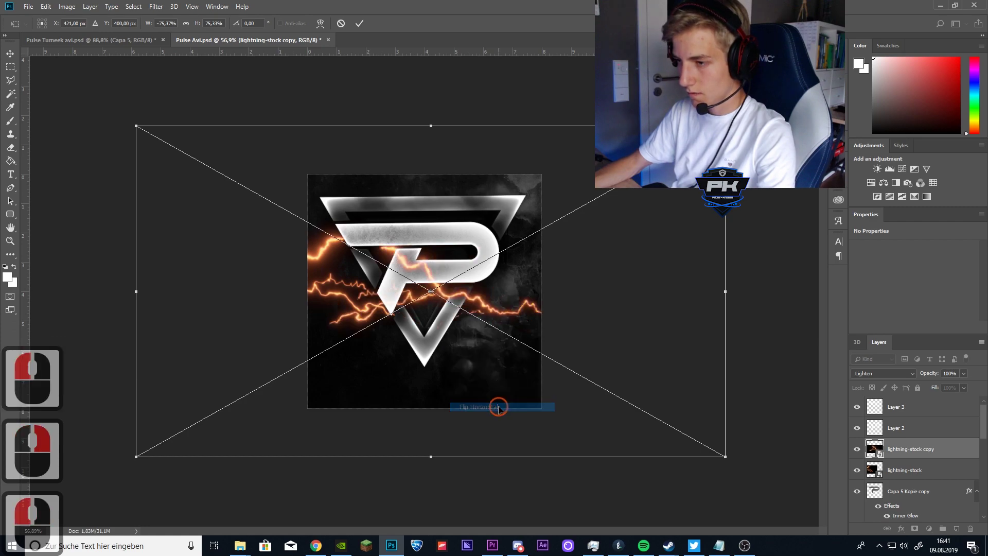
drag(419, 298, 545, 286)
click(531, 278)
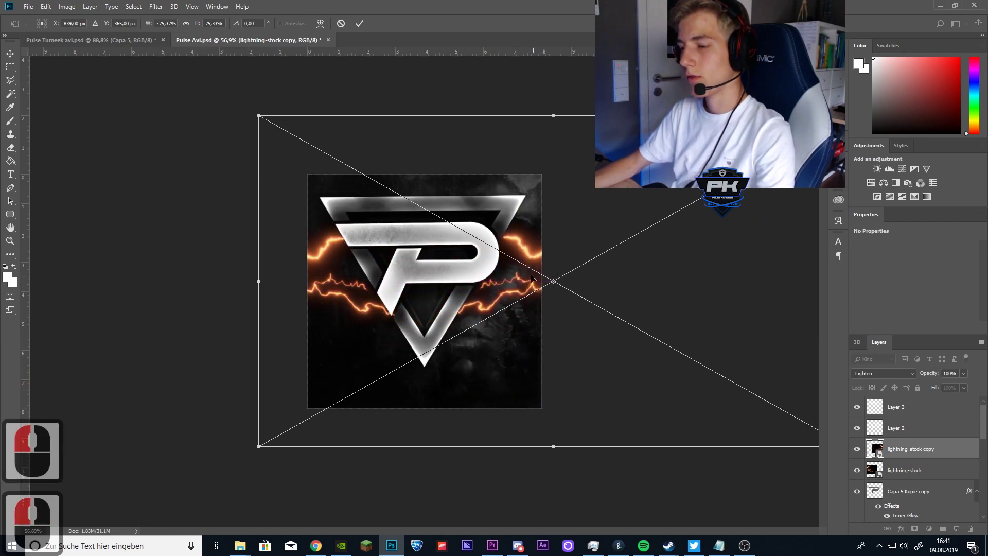
click(360, 23)
scroll(425, 292, up, 6)
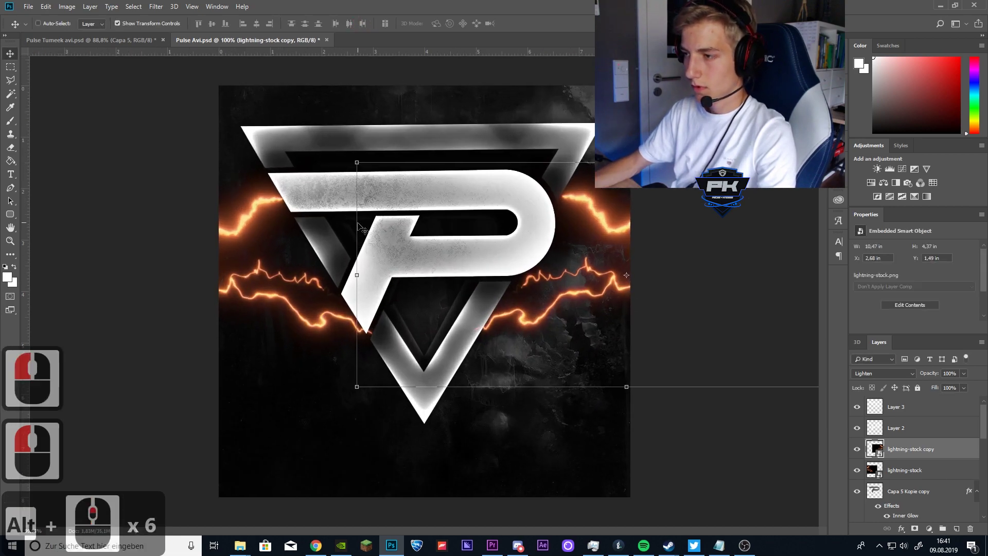
key(ctrl+h)
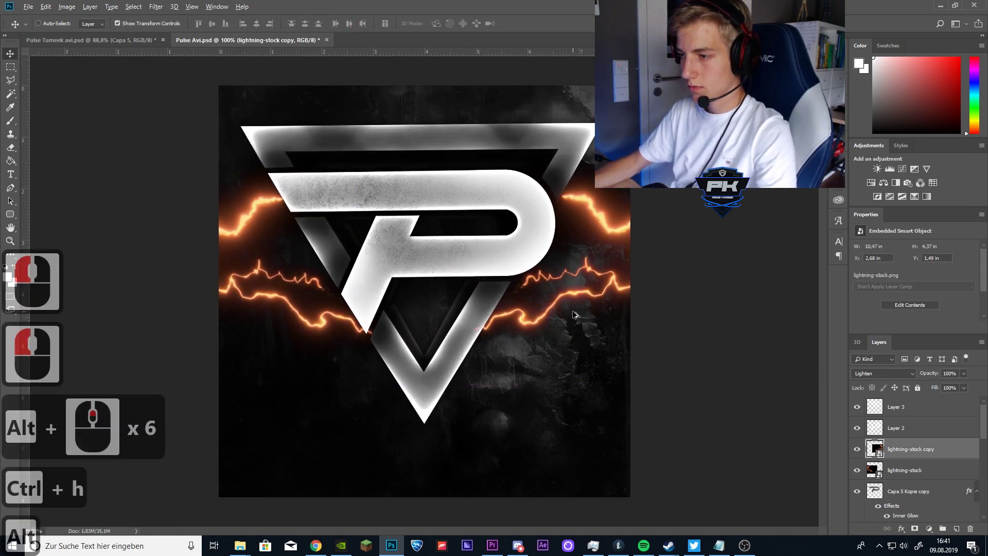
scroll(571, 310, down, 20)
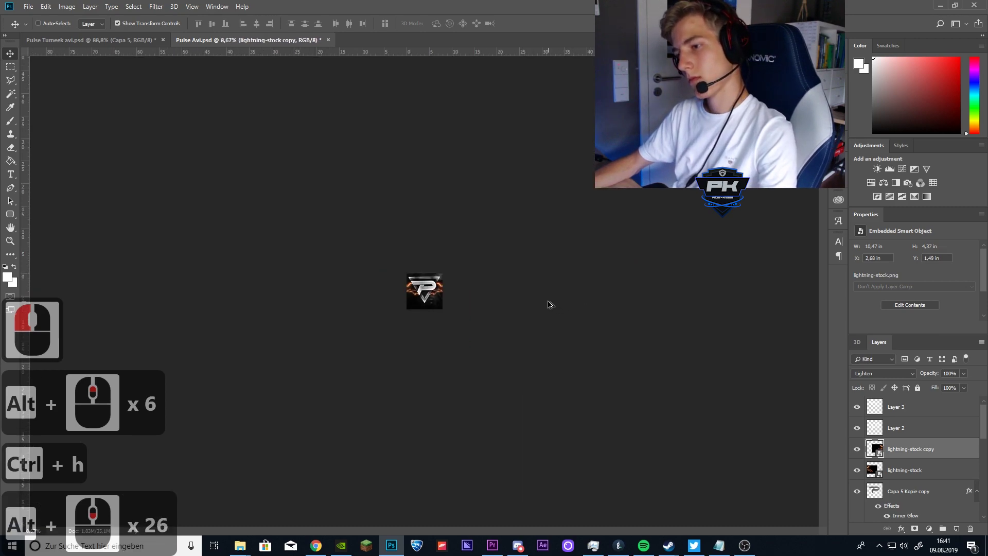
scroll(550, 304, up, 20)
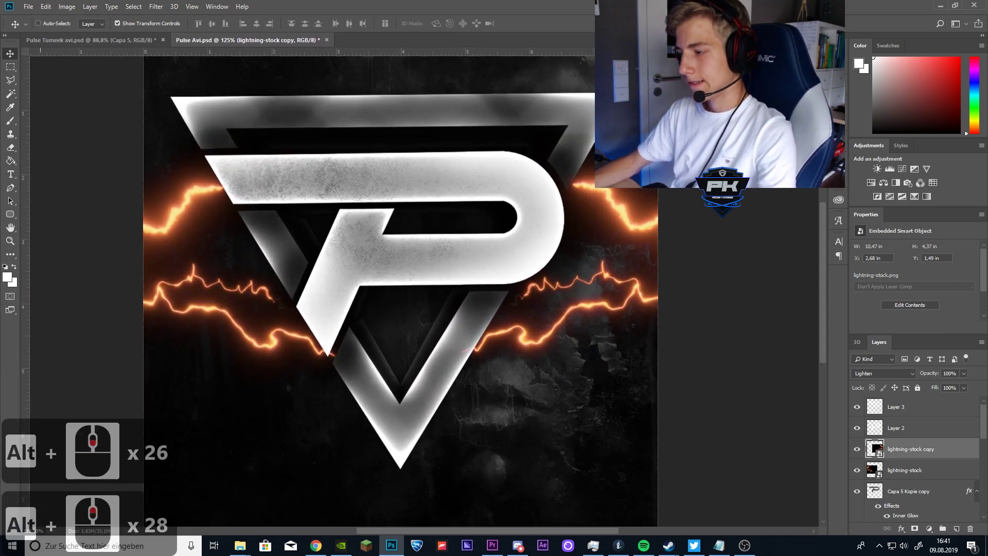
scroll(915, 437, up, 5)
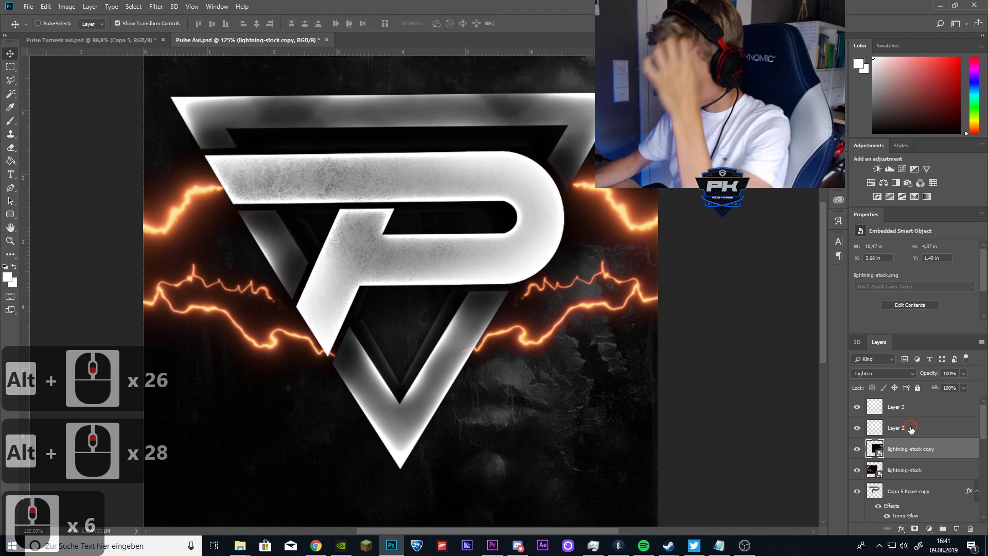
- Add a new layer above Layer 2 with an 80 px soft brush in the lightning's sampled orange
click(910, 427)
click(955, 529)
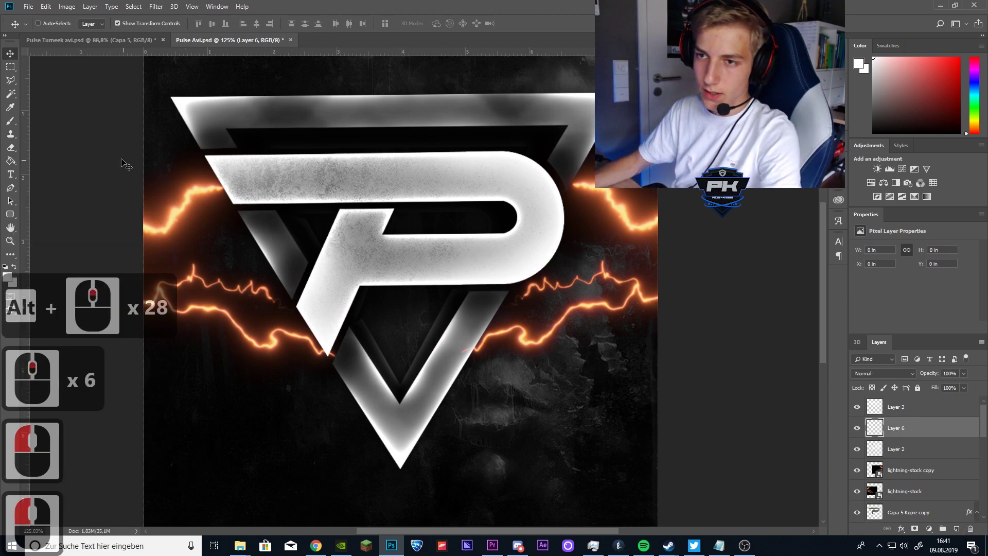
click(10, 122)
right_click(608, 283)
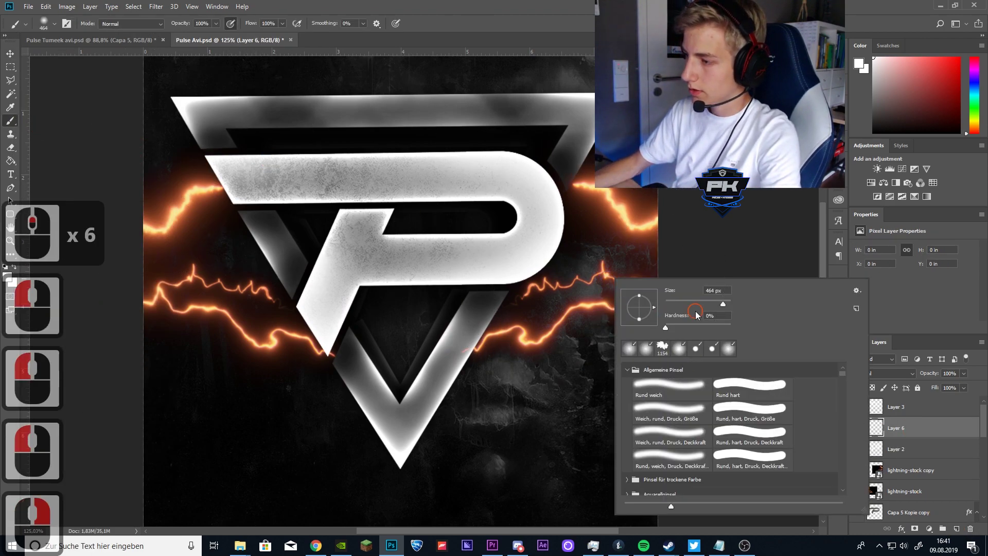
double_click(715, 291)
text(80)
key(Return)
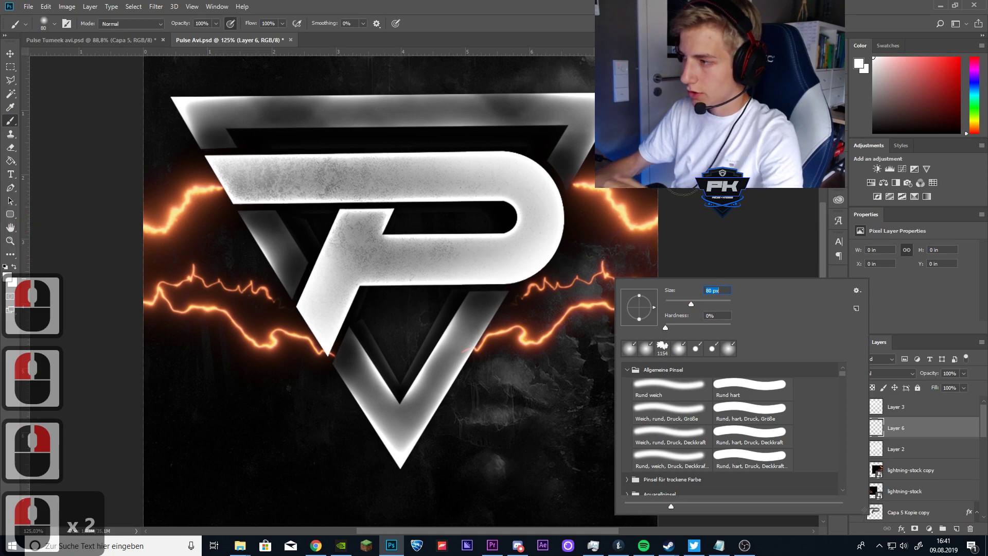
click(858, 64)
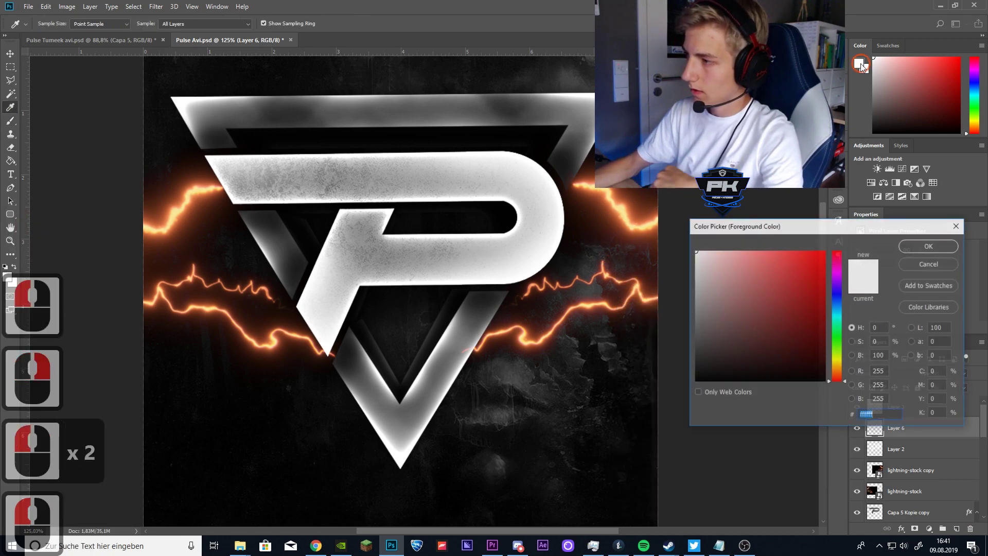
click(625, 205)
click(913, 245)
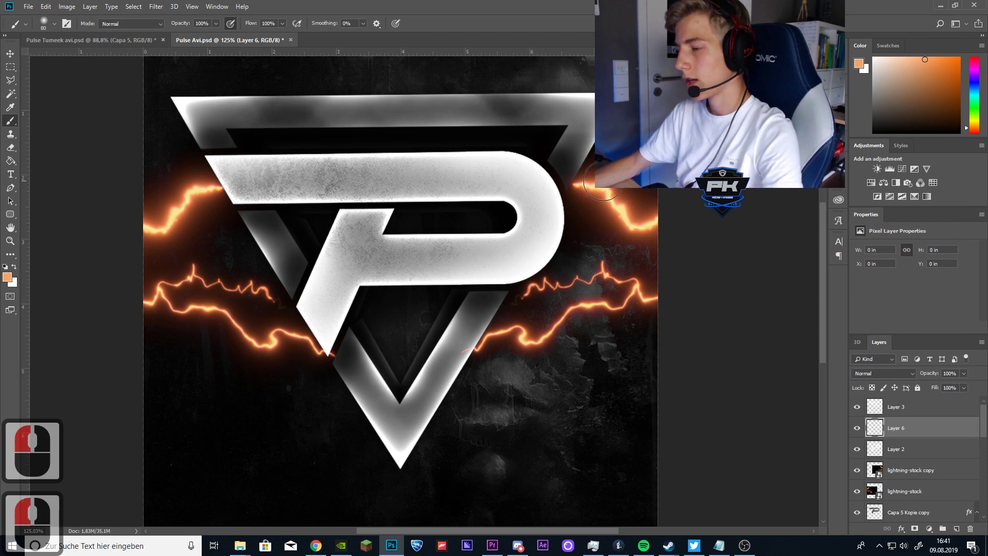
- Paint soft orange glow spots where the lightning meets the P on both sides
click(588, 190)
click(585, 202)
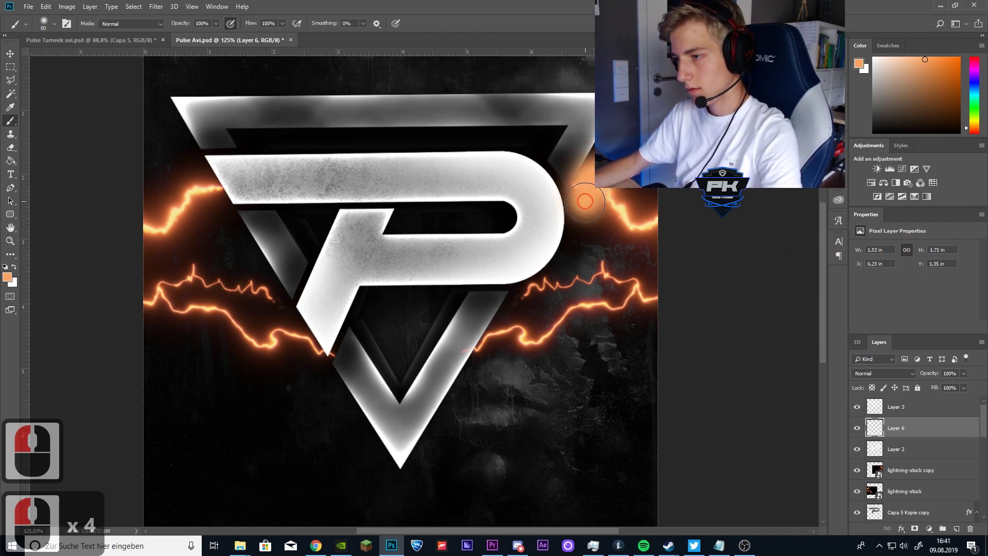
click(504, 341)
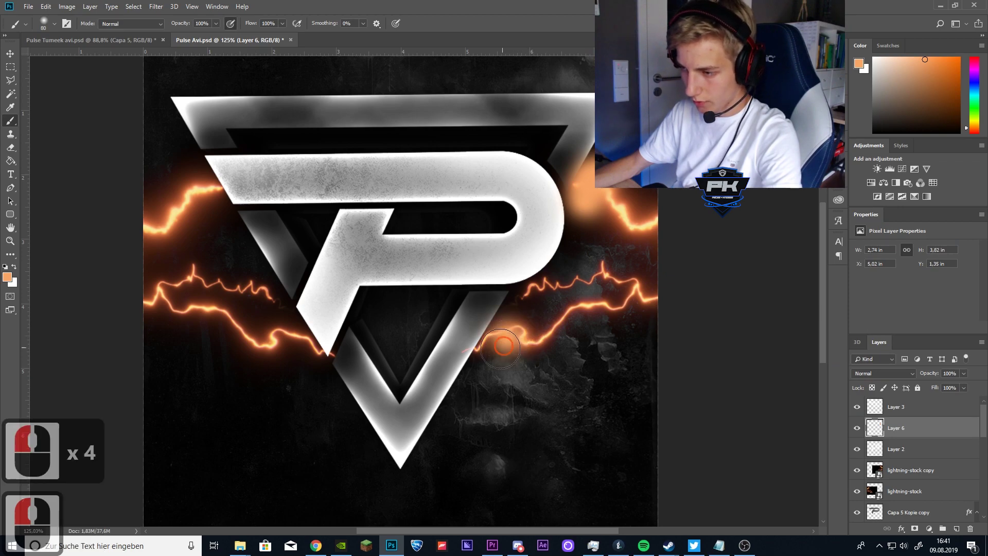
click(495, 348)
click(486, 355)
click(317, 374)
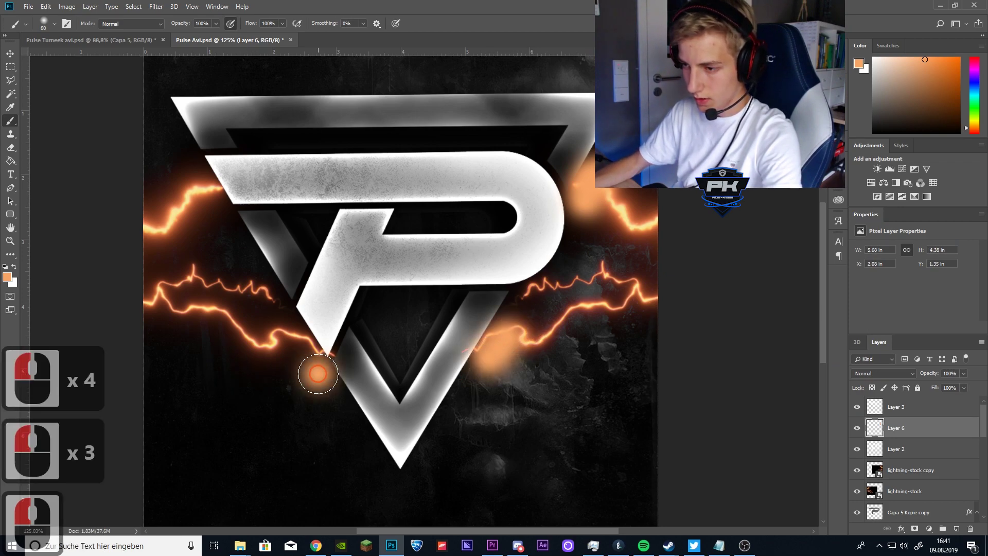
click(313, 370)
click(307, 363)
click(277, 312)
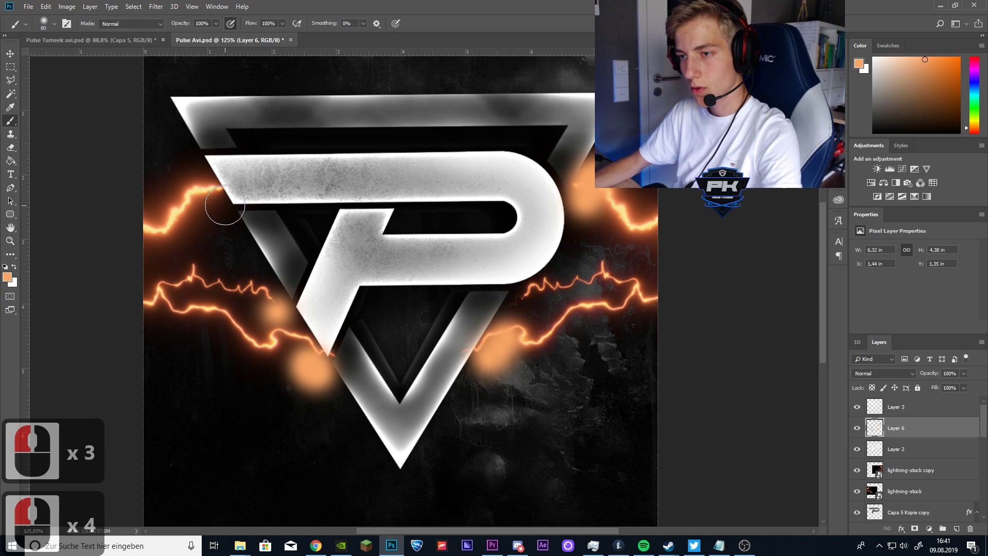
click(209, 194)
click(202, 189)
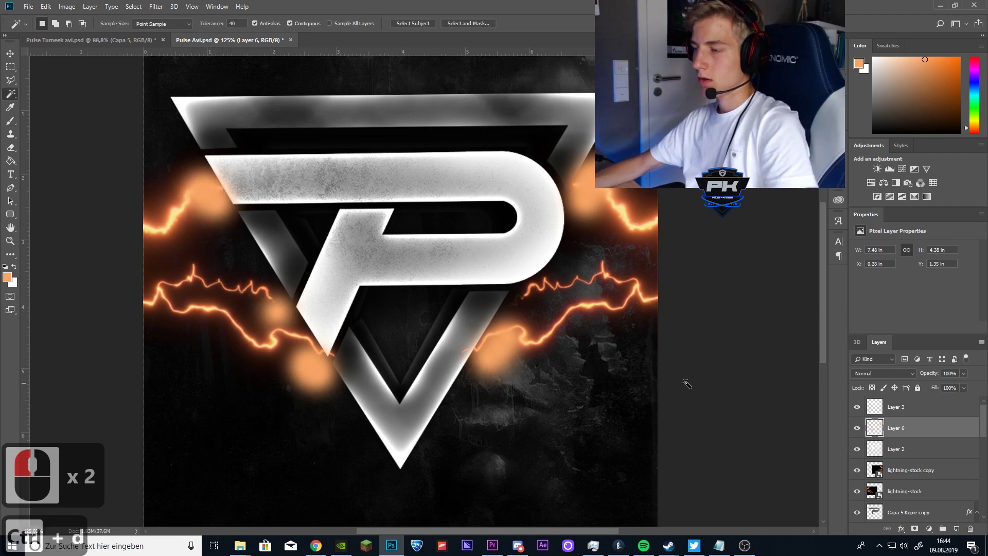
- Duplicate the glow layer to brighten the orange glows
key(ctrl+j)
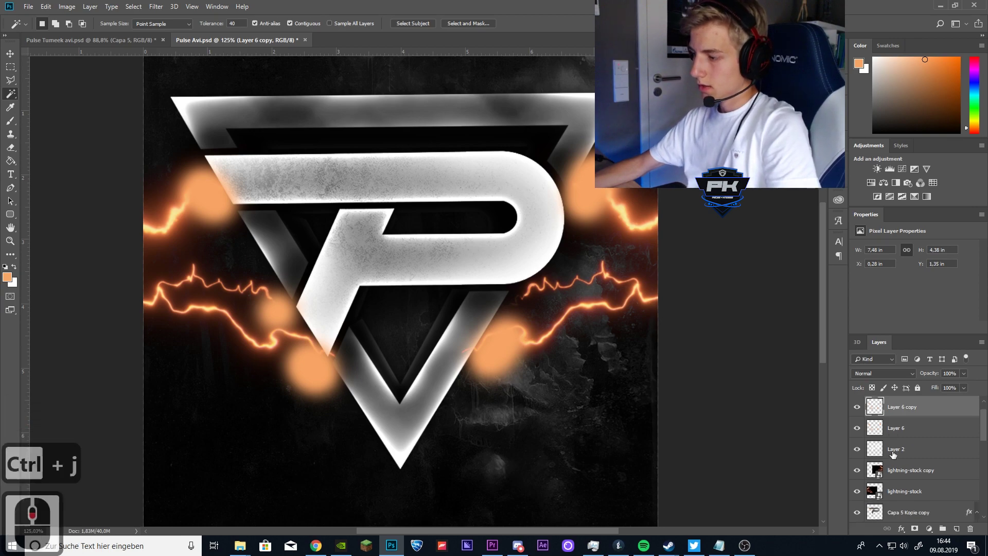
scroll(893, 453, down, 3)
click(904, 471)
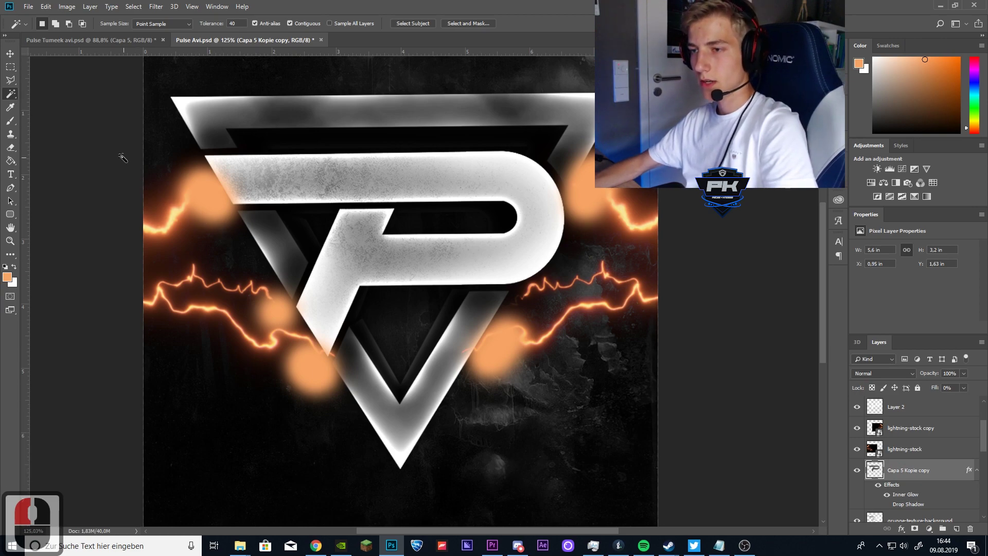
- Magic-wand the P shape and delete the Layer 6 copy glow inside it
click(234, 247)
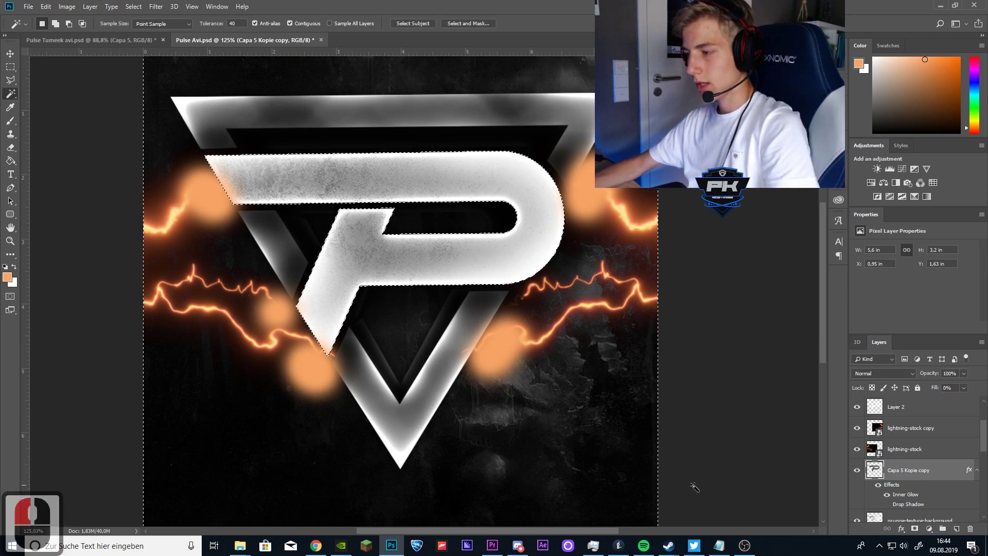
scroll(900, 447, up, 4)
click(901, 435)
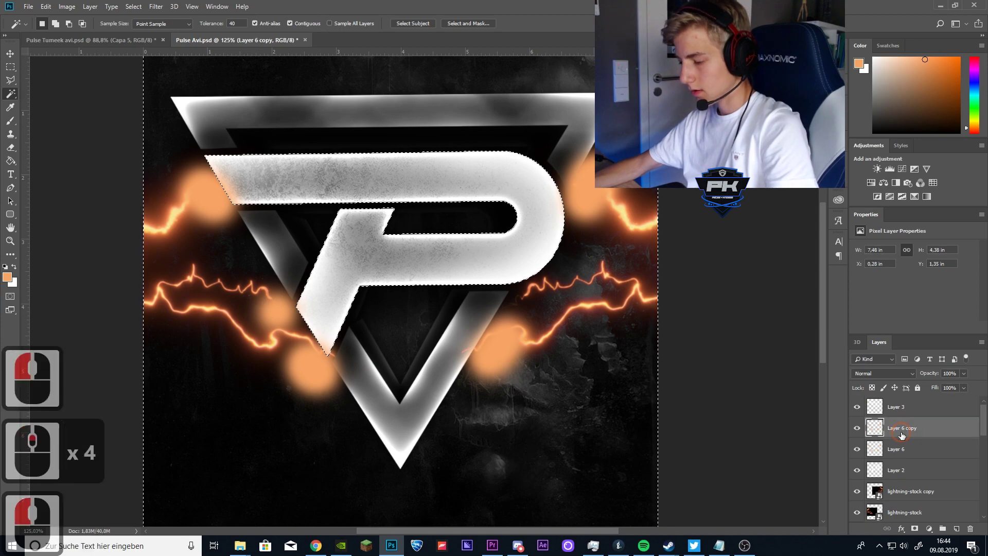
key(BackSpace)
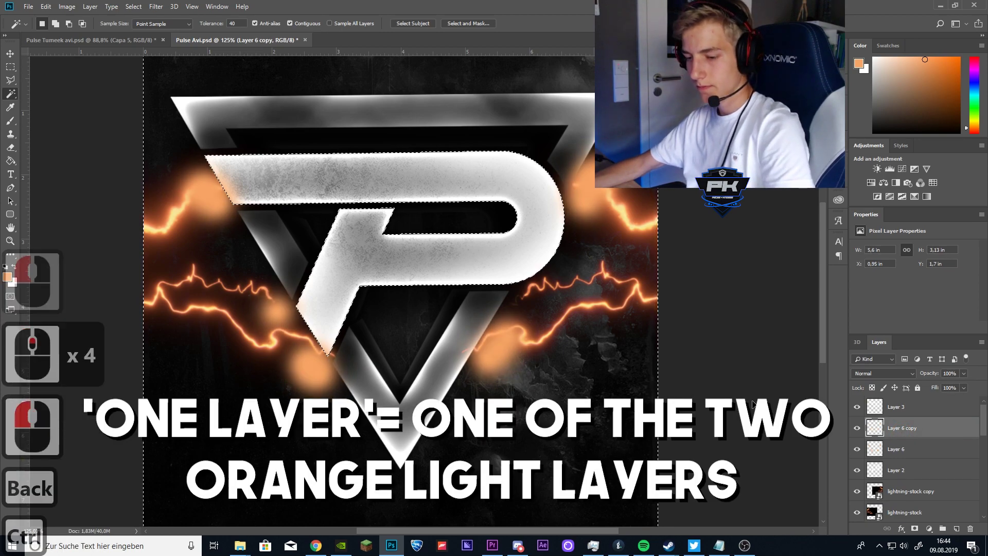
key(ctrl+d)
- Select the logo shape and erase Layer 6's orange glow inside it
scroll(896, 452, down, 10)
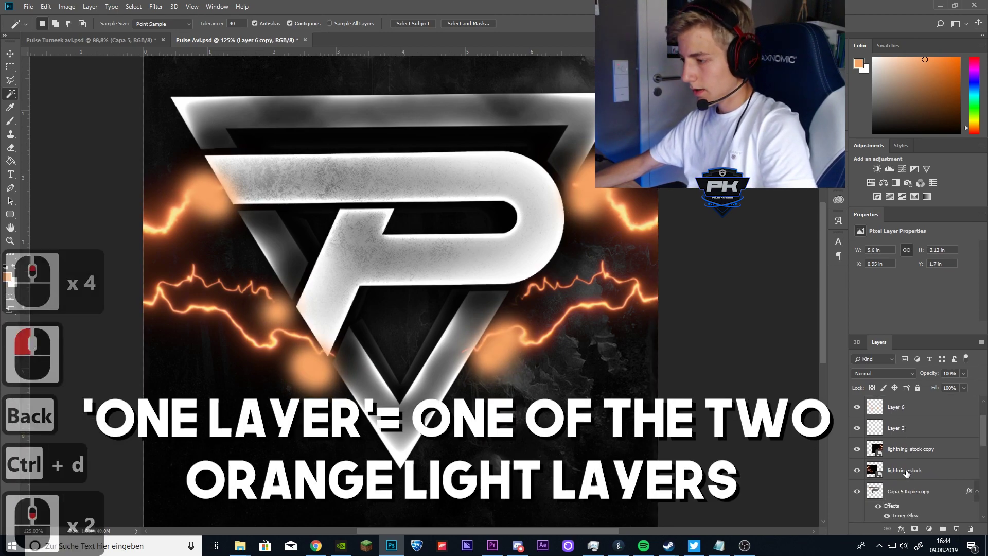
click(903, 451)
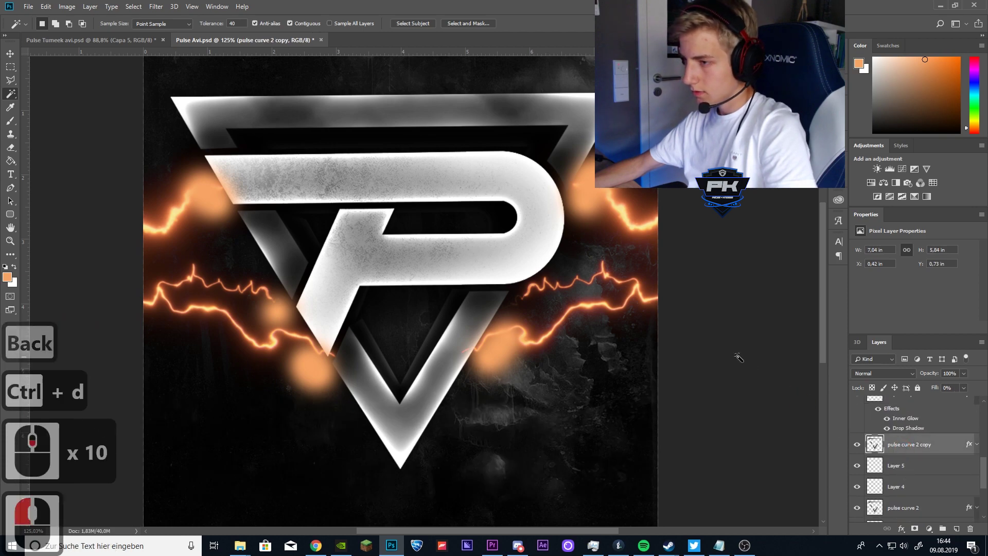
click(594, 264)
scroll(911, 466, up, 8)
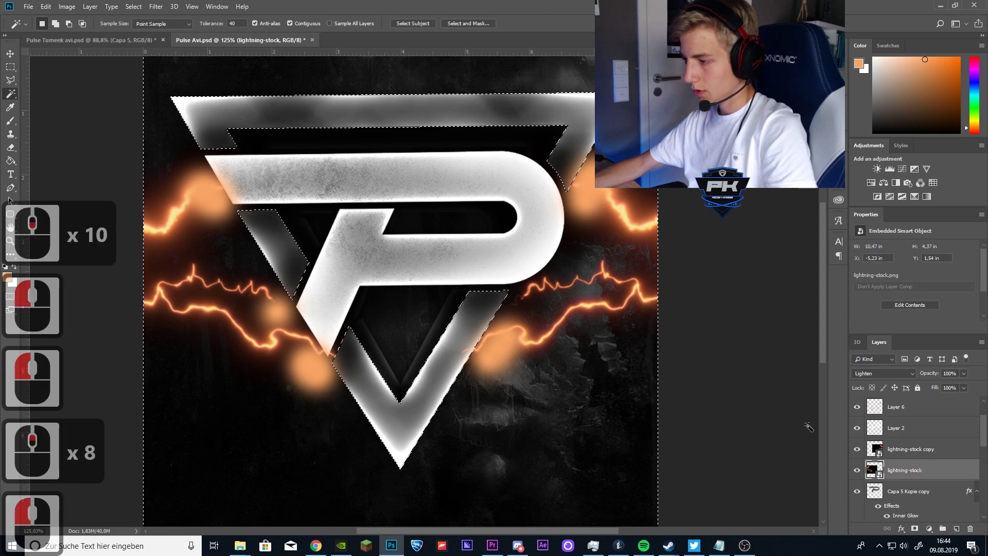
click(897, 406)
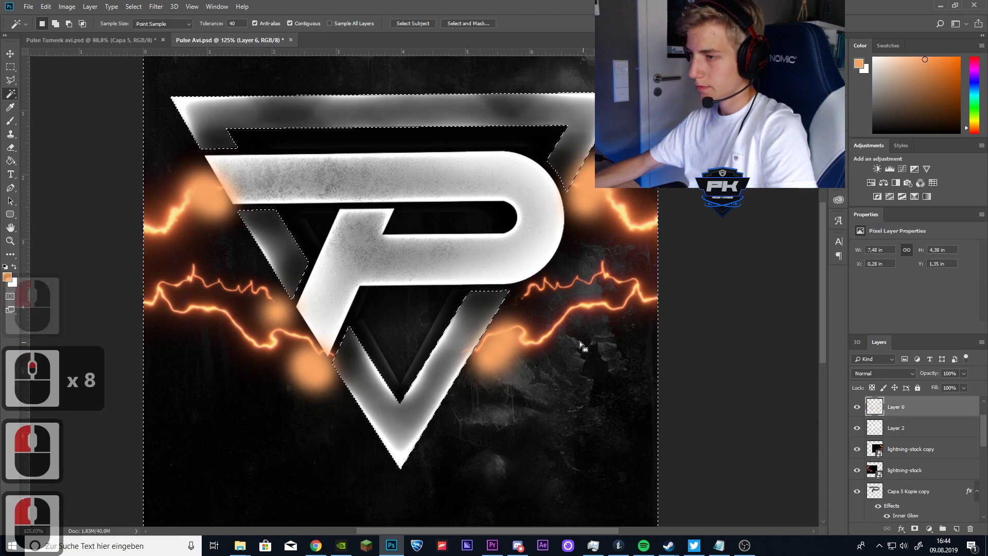
key(BackSpace)
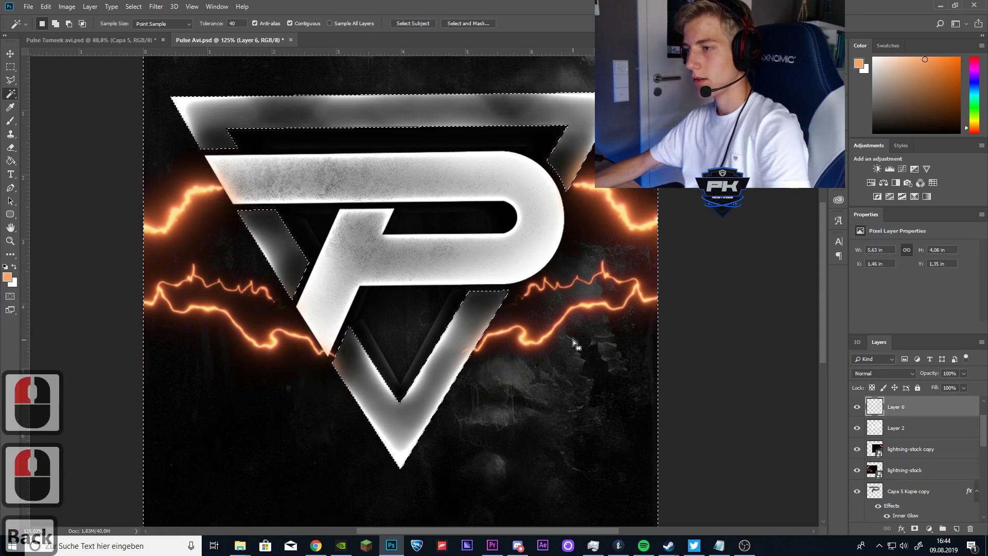
key(ctrl+d)
- Drag Layer 6's Opacity down to 50% to soften the orange halo
scroll(535, 344, down, 12)
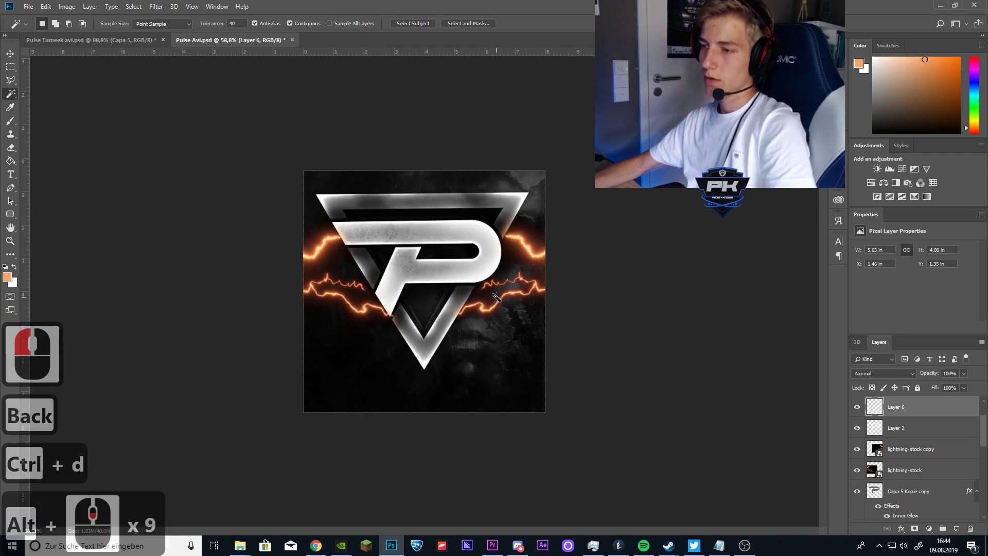
scroll(592, 158, up, 15)
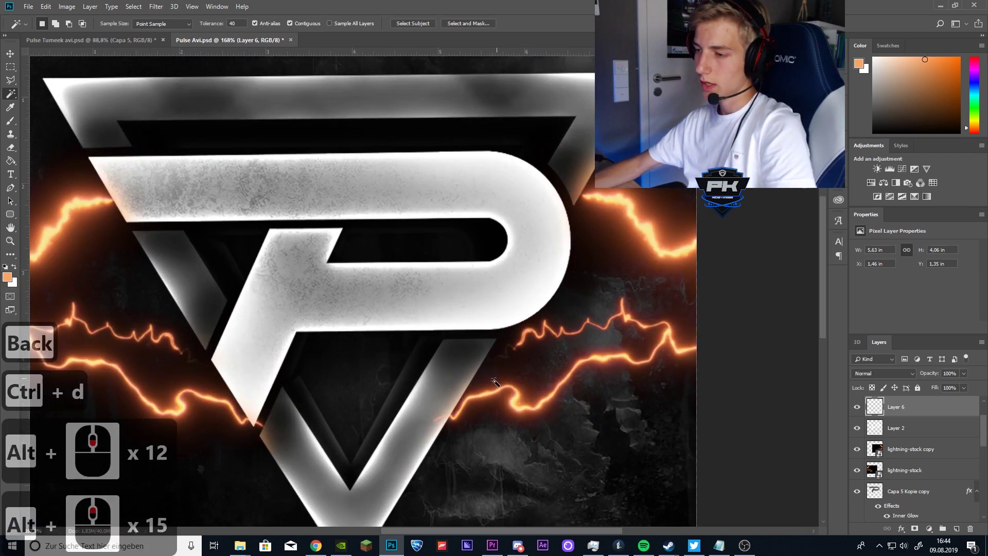
scroll(494, 381, down, 4)
scroll(463, 374, down, 2)
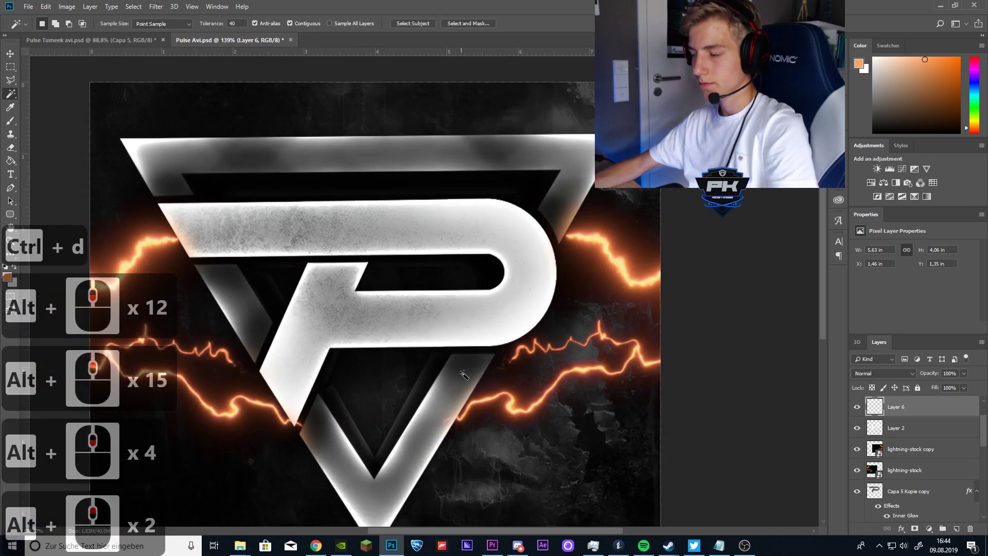
click(963, 373)
drag(946, 389, 941, 388)
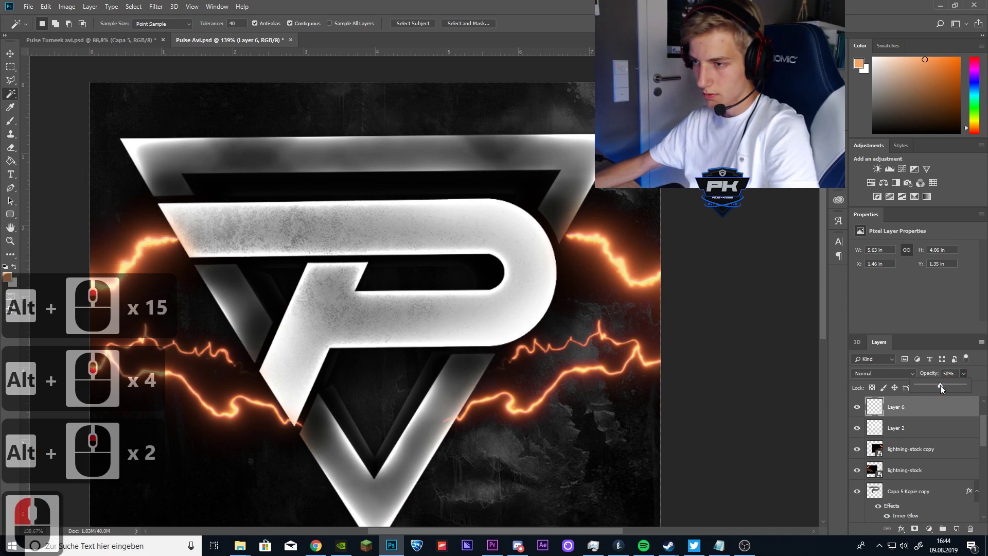
scroll(716, 399, down, 3)
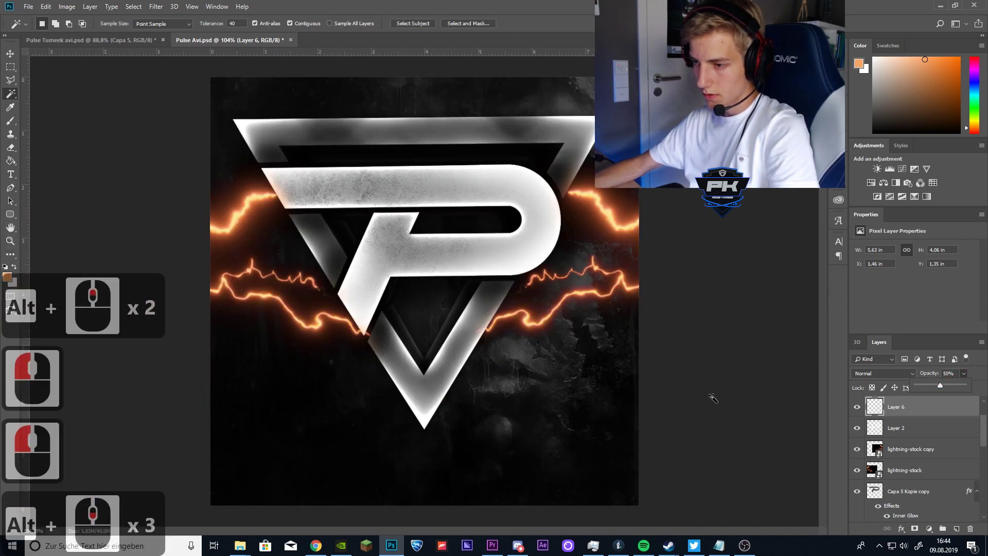
scroll(689, 396, down, 4)
scroll(510, 247, up, 5)
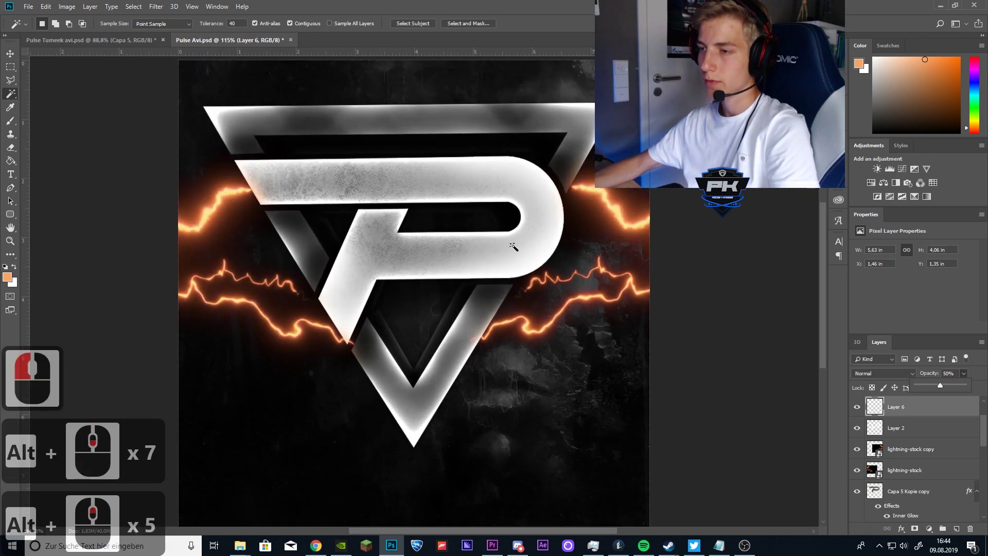
scroll(426, 223, down, 2)
scroll(417, 226, up, 5)
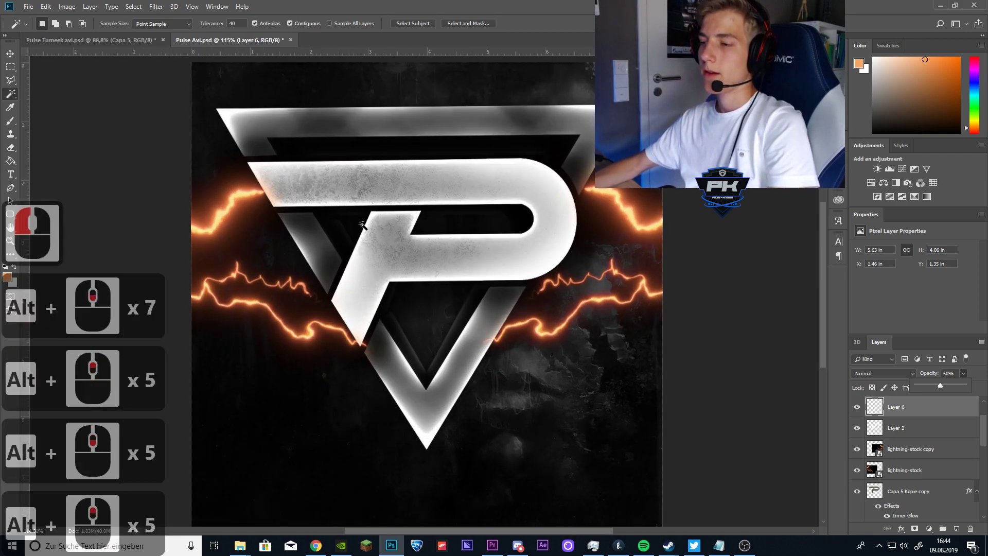
- With the Move tool active, set the grunge-texture-background layer to 24% opacity
click(13, 56)
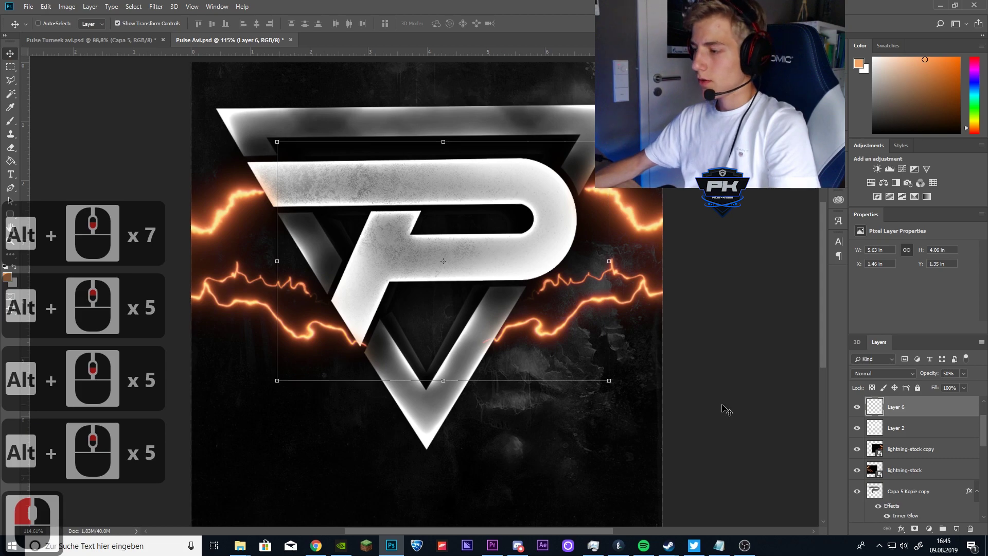
scroll(914, 453, down, 4)
click(914, 455)
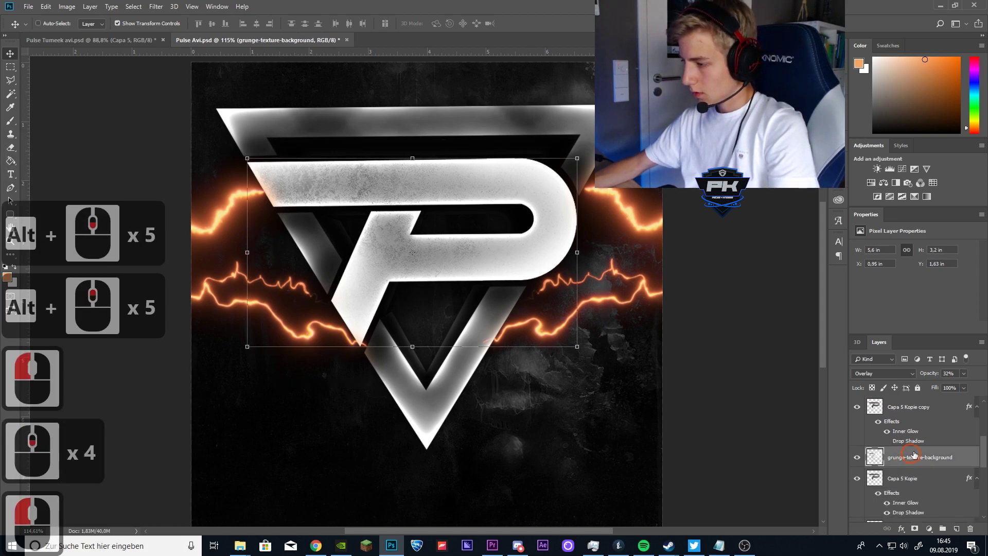
click(963, 373)
drag(961, 385, 940, 386)
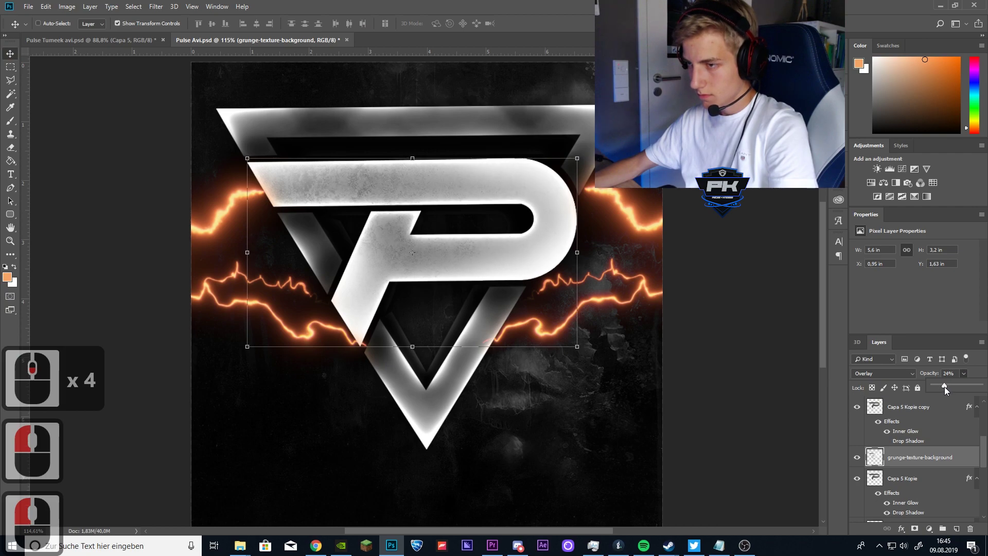
scroll(914, 478, down, 4)
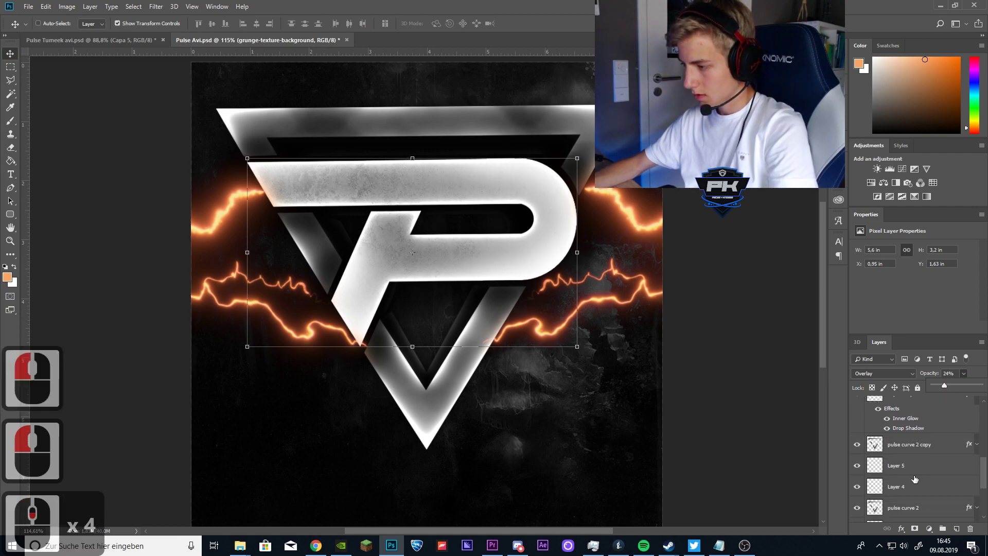
scroll(911, 444, down, 1)
scroll(910, 437, up, 2)
- In Capa 5 Kopie's Blending Options, reduce the Drop Shadow opacity from 74% to 56%
click(907, 417)
right_click(906, 417)
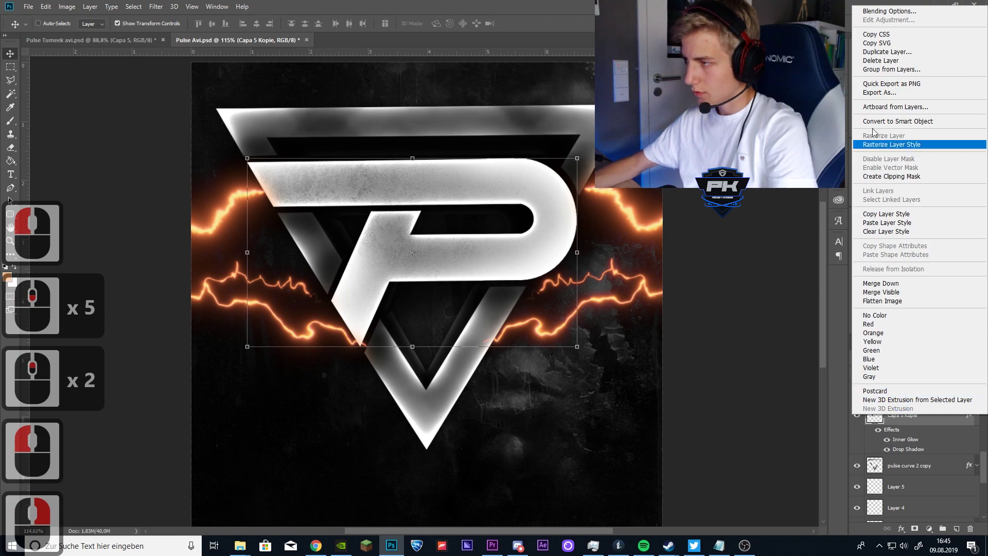
click(765, 243)
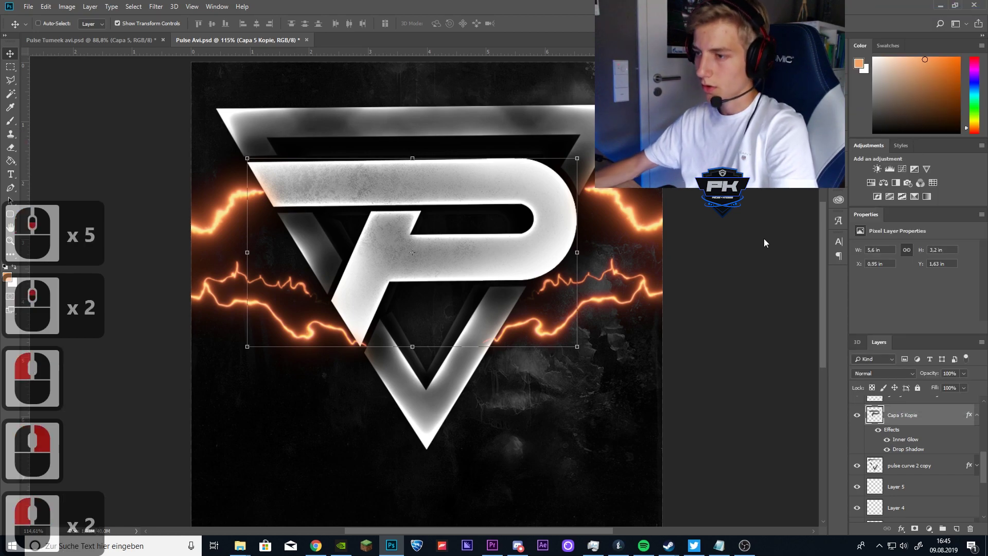
click(610, 406)
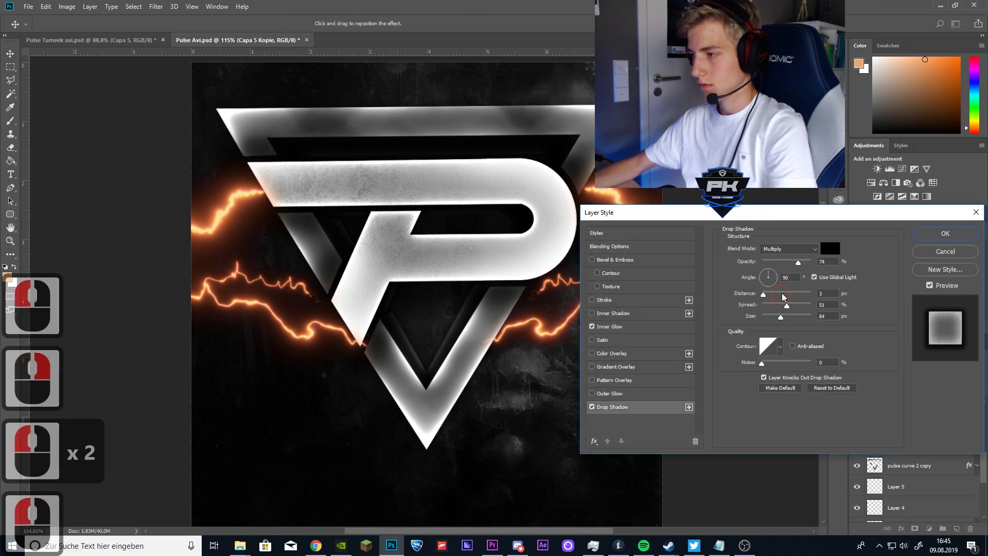
click(780, 317)
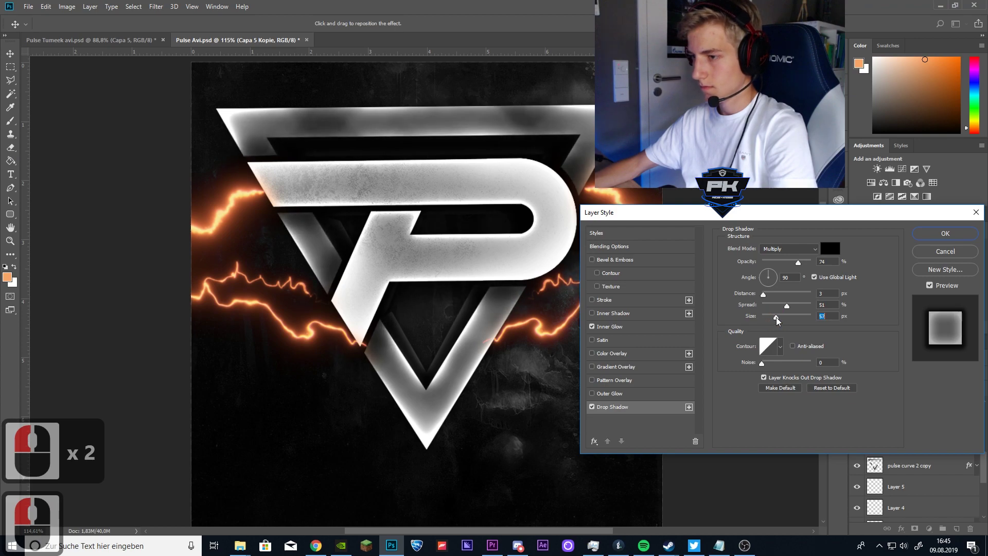
drag(795, 267, 786, 265)
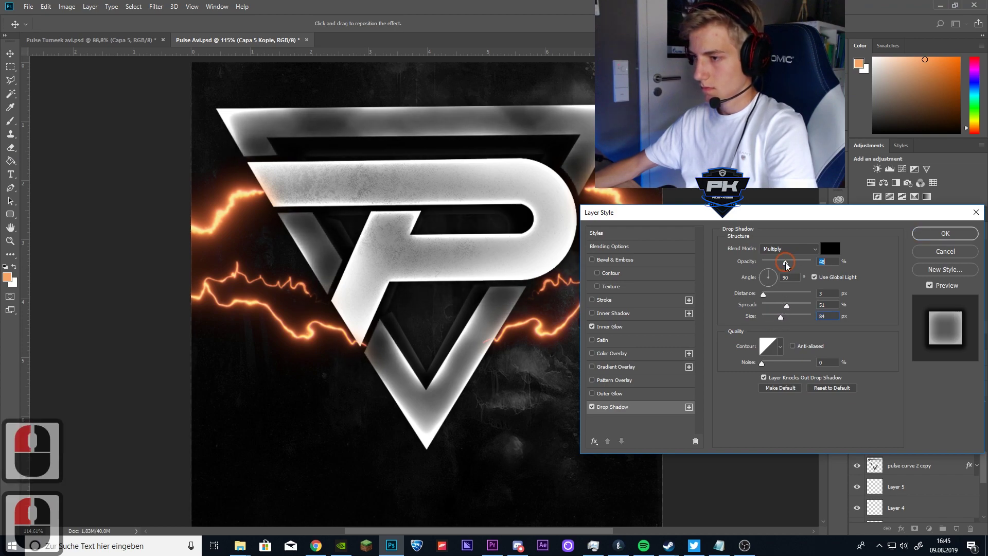
click(945, 233)
scroll(612, 349, down, 8)
scroll(612, 349, down, 8)
key(ctrl+h)
key(ctrl+h)
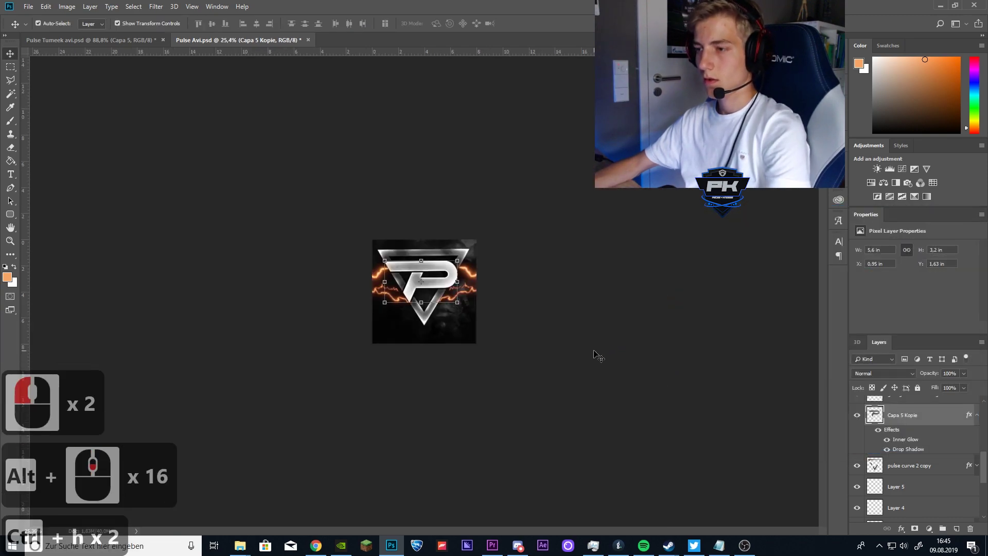
scroll(566, 350, down, 16)
scroll(448, 329, up, 20)
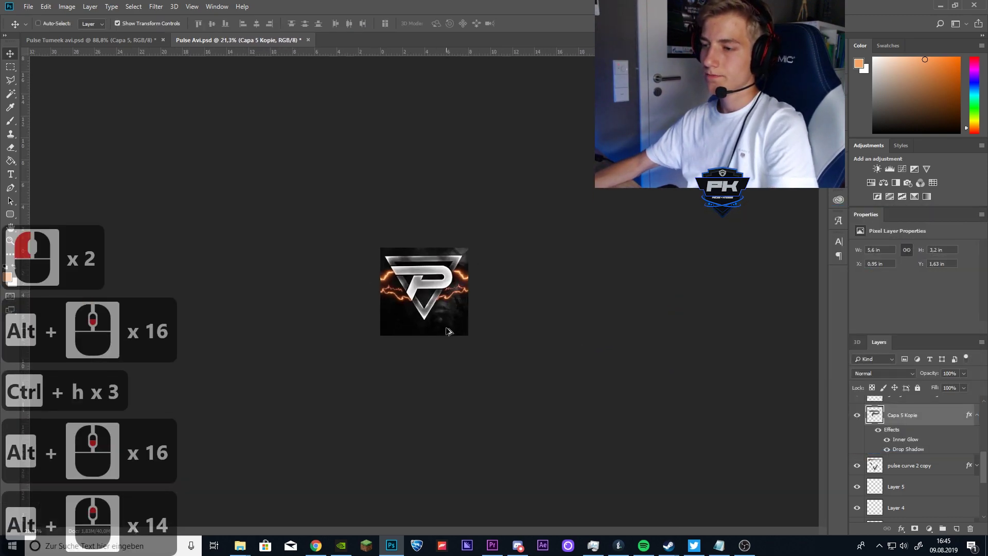
- Add a new layer above Layer 3 and pick the soft round brush
scroll(445, 329, up, 7)
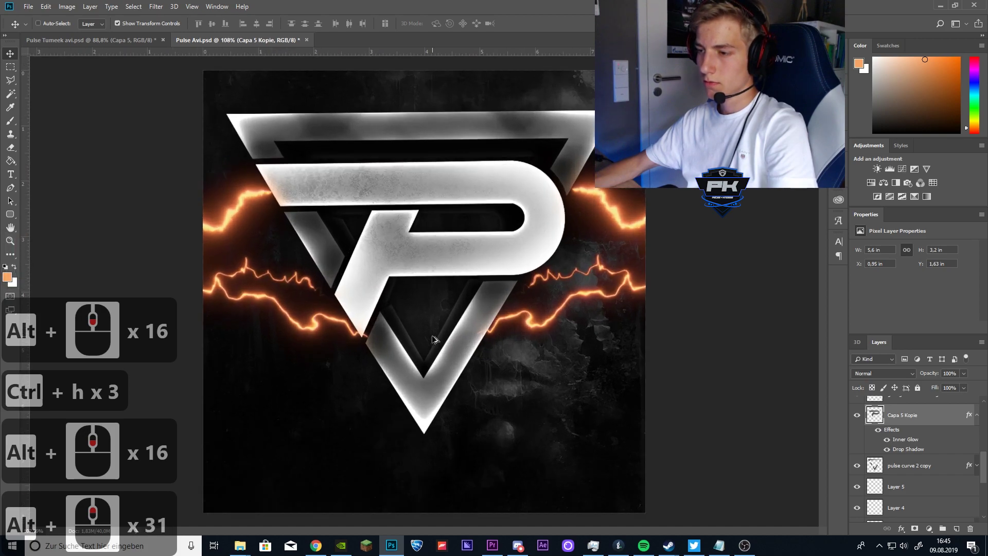
scroll(903, 442, down, 13)
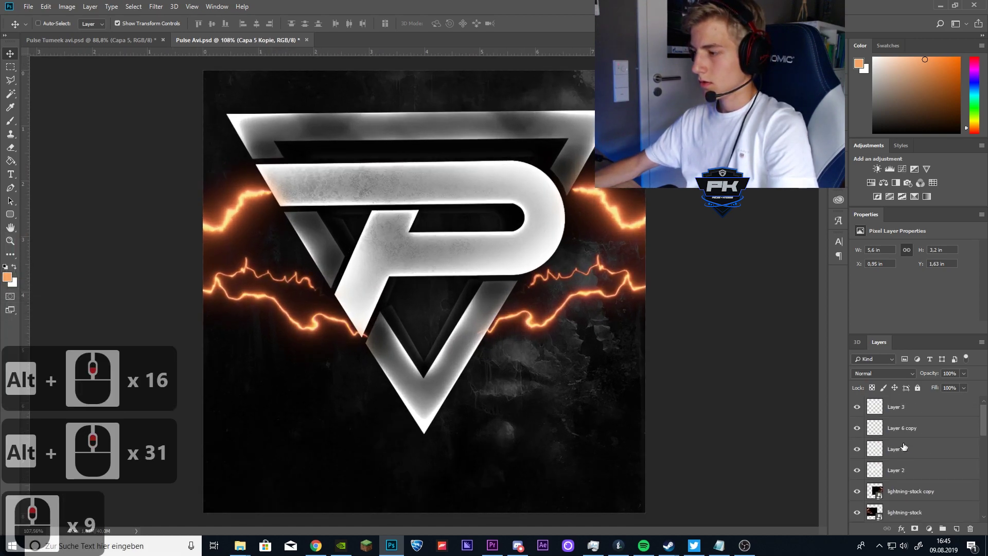
scroll(902, 442, down, 1)
click(905, 407)
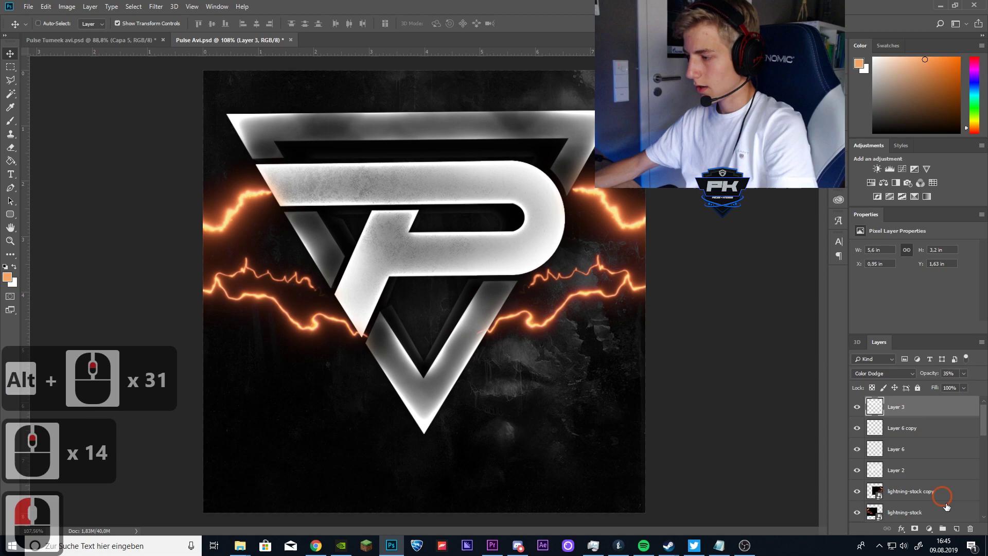
click(956, 529)
click(11, 120)
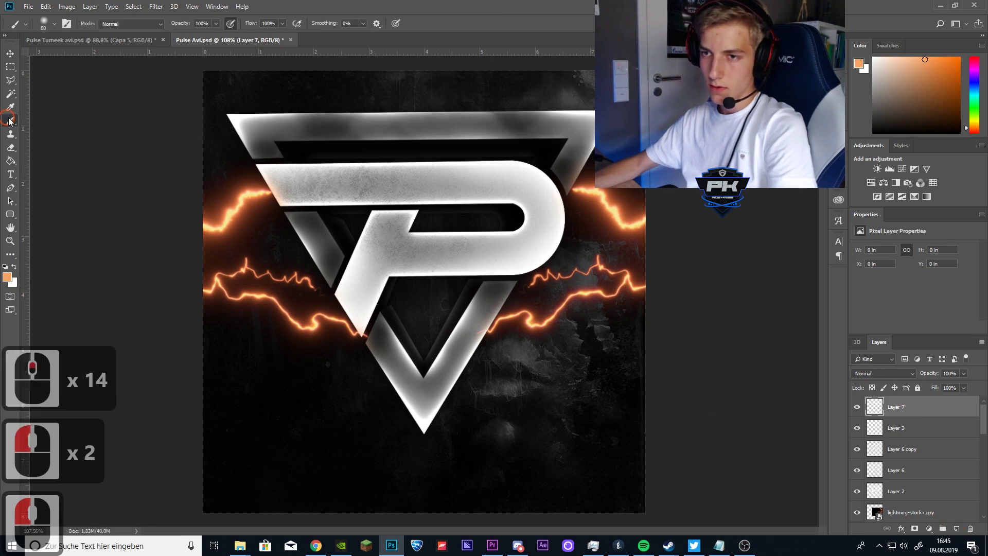
right_click(431, 297)
drag(519, 323, 539, 322)
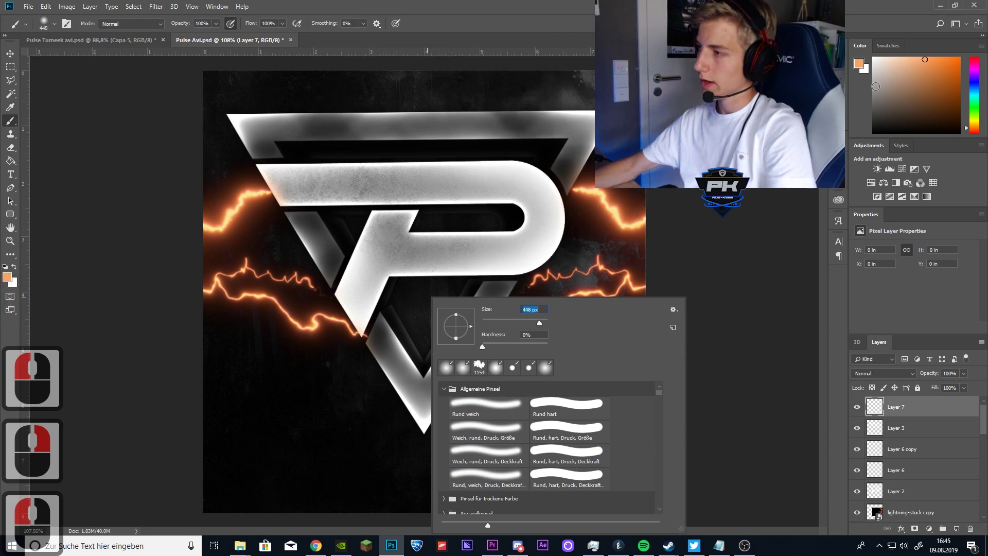
click(866, 70)
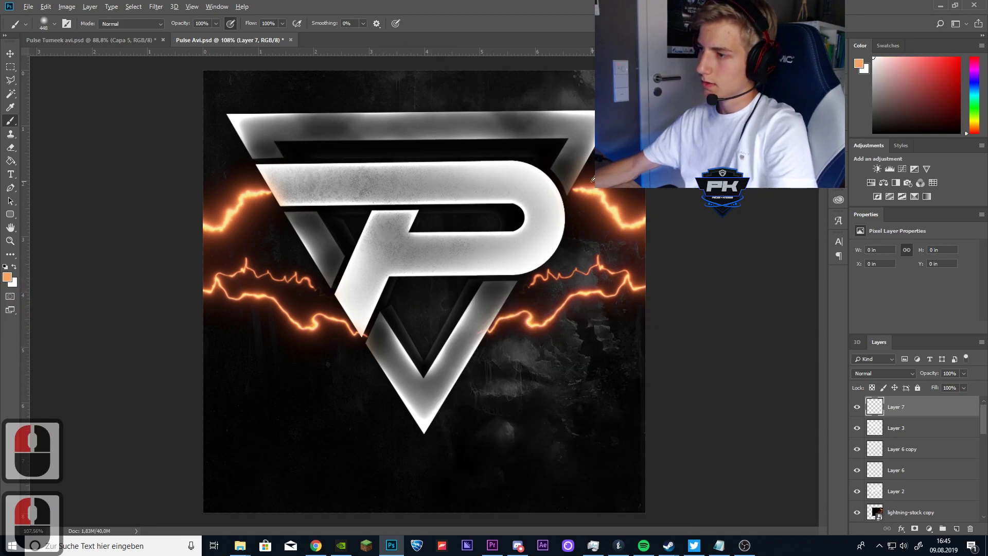
- Set the foreground colour to white and the brush size to 800 px
scroll(557, 186, down, 5)
click(857, 63)
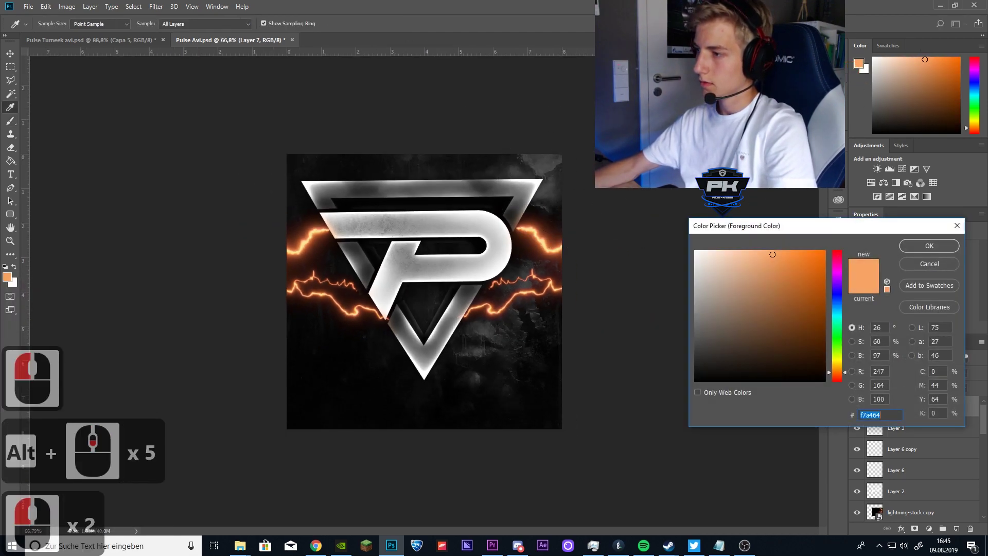
drag(699, 254, 684, 214)
click(925, 247)
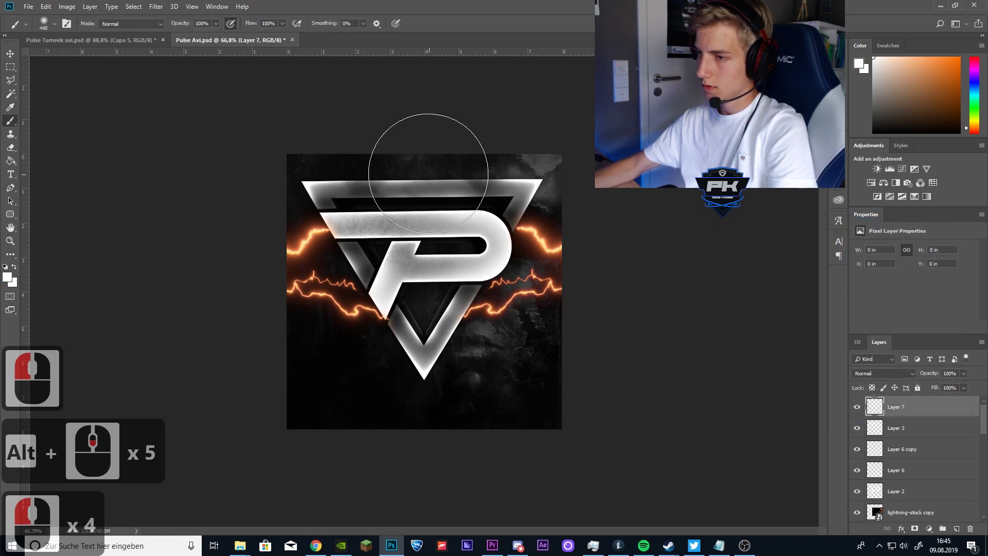
right_click(481, 292)
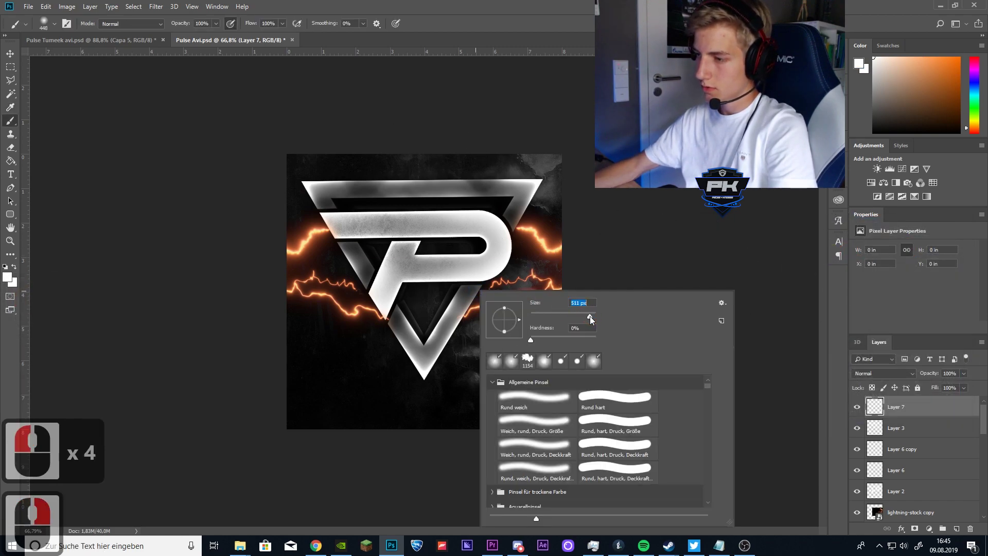
drag(589, 316, 572, 295)
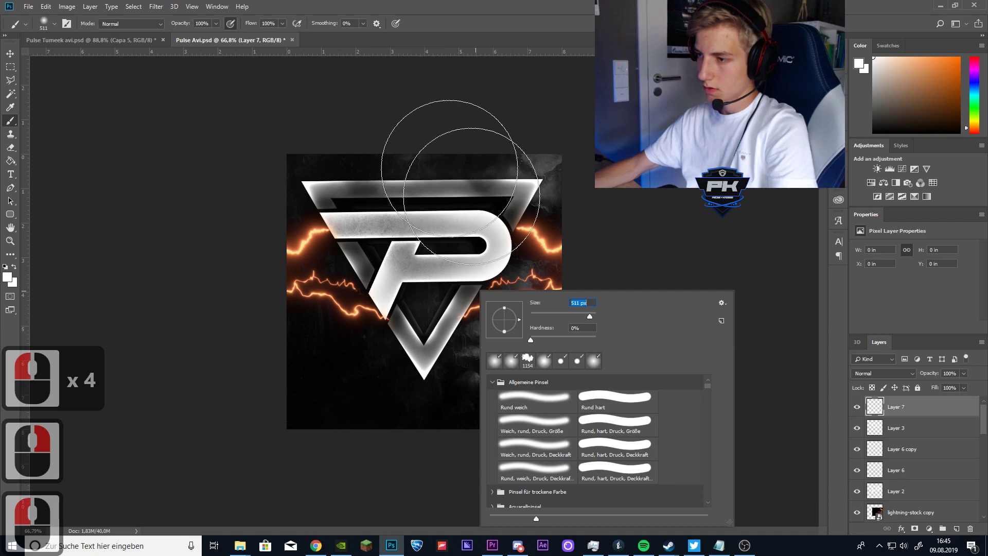
text(800)
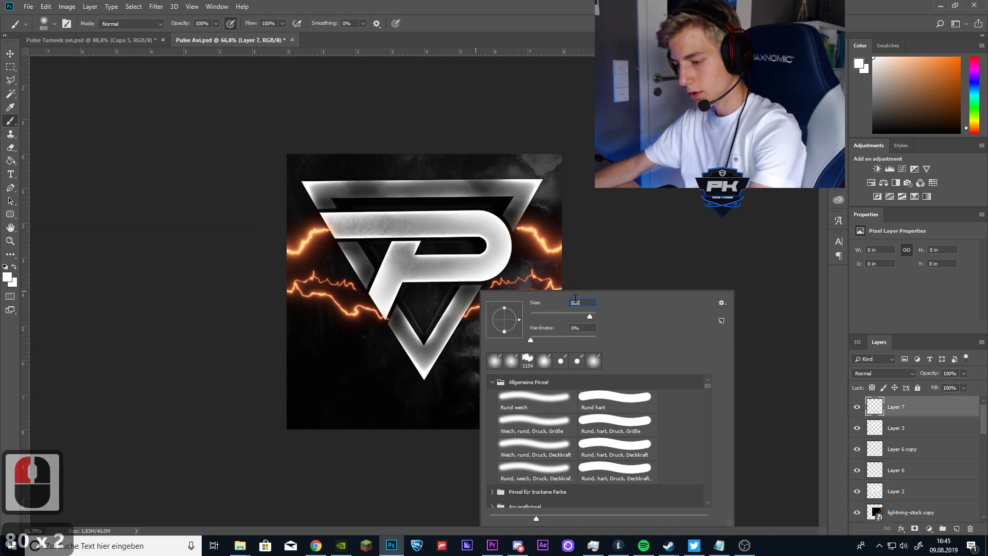
key(Return)
- Dab soft white glow across the top of the canvas and try a lower layer opacity
click(424, 107)
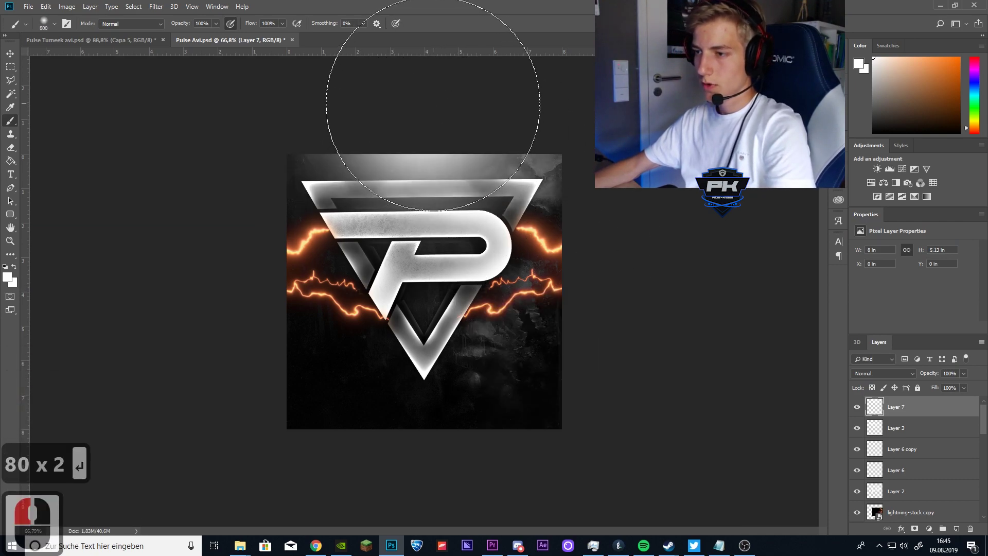
click(437, 104)
scroll(375, 261, down, 14)
scroll(375, 262, up, 20)
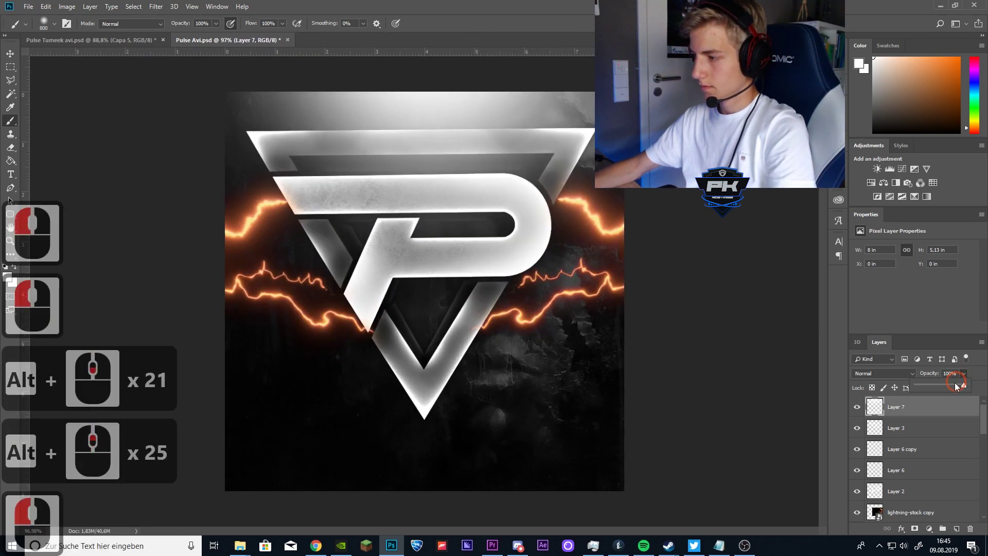
mouse_move(962, 374)
mouse_down()
mouse_move(950, 384)
mouse_move(971, 389)
mouse_move(935, 387)
mouse_up()
click(971, 390)
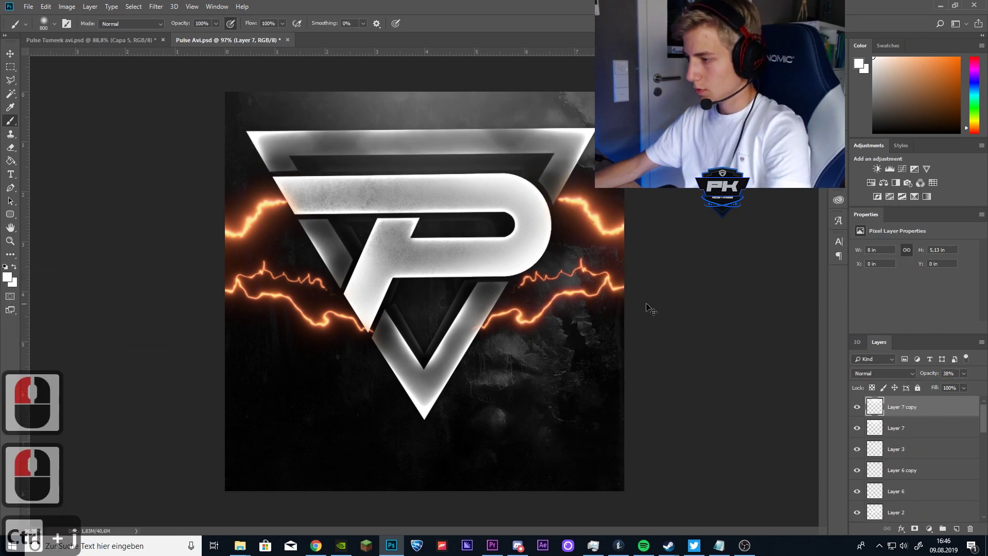
- Discard a trial duplicate, then paint white glow at the top on new Layer 8 with a 430 px brush
key(ctrl+j)
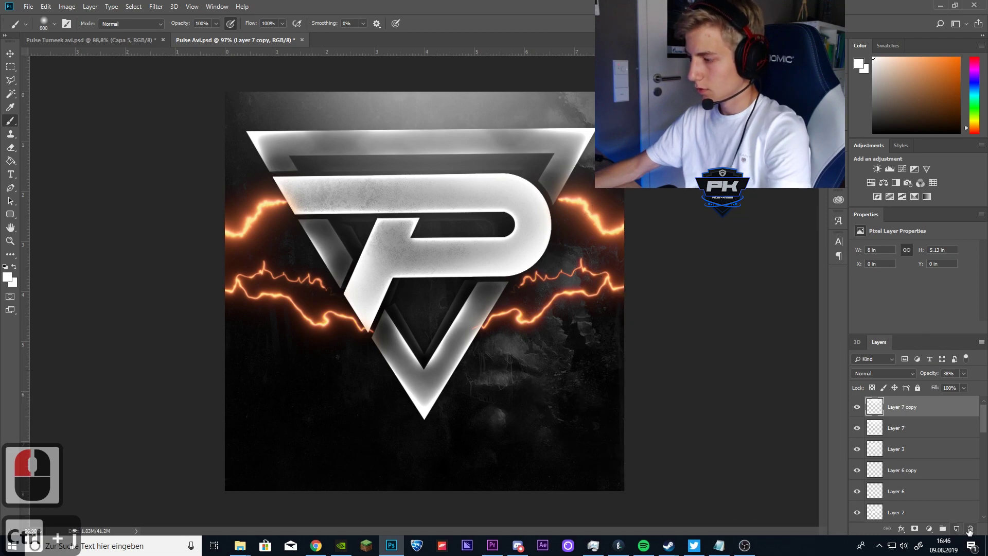
click(969, 529)
click(955, 528)
right_click(523, 266)
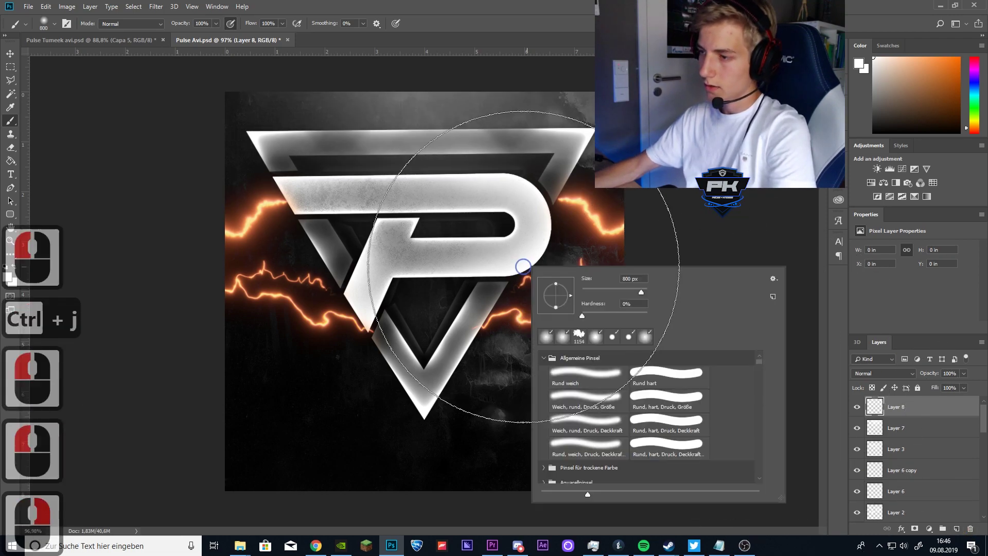
drag(639, 291, 638, 293)
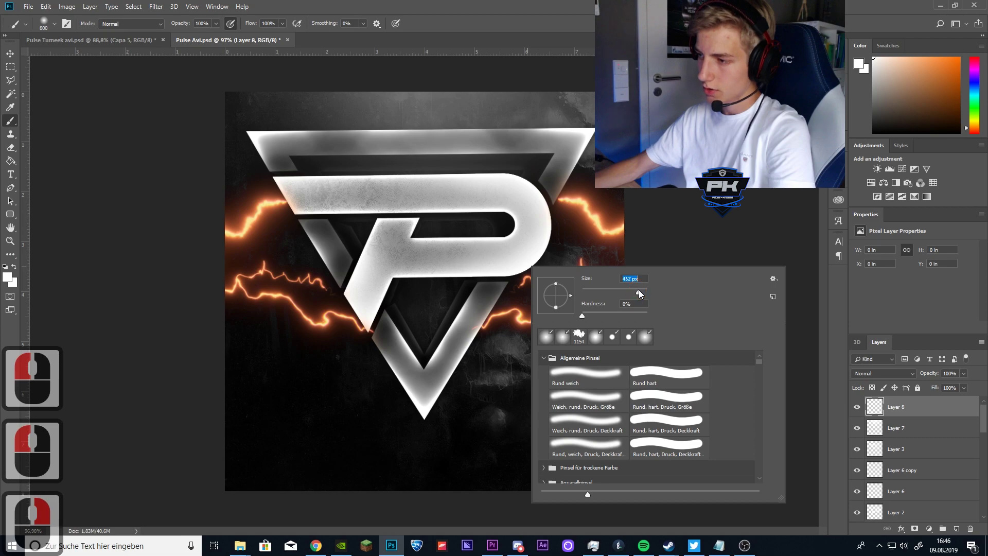
click(419, 110)
click(452, 60)
click(431, 72)
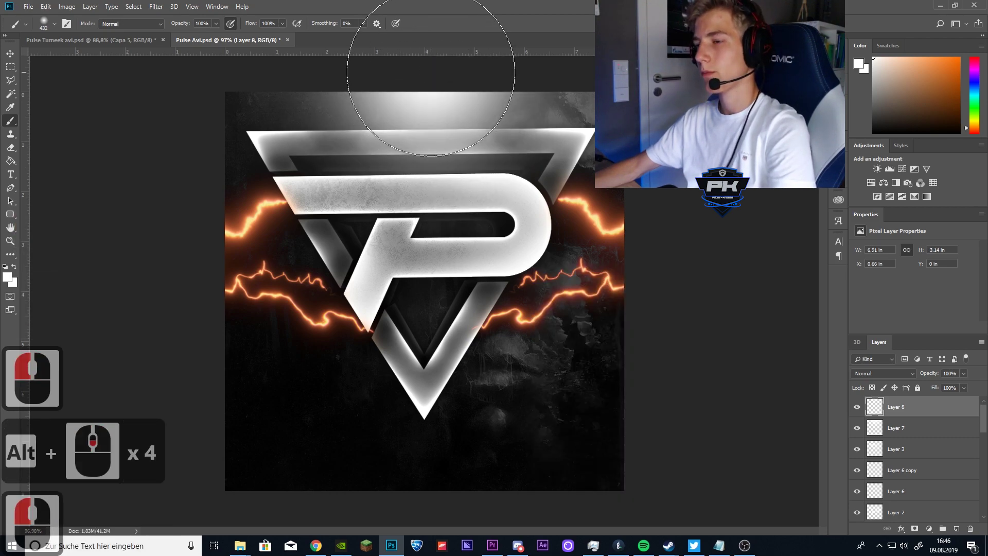
click(430, 72)
- Set Layer 8 to Overlay blending at 100% opacity
scroll(443, 144, down, 11)
scroll(684, 292, up, 11)
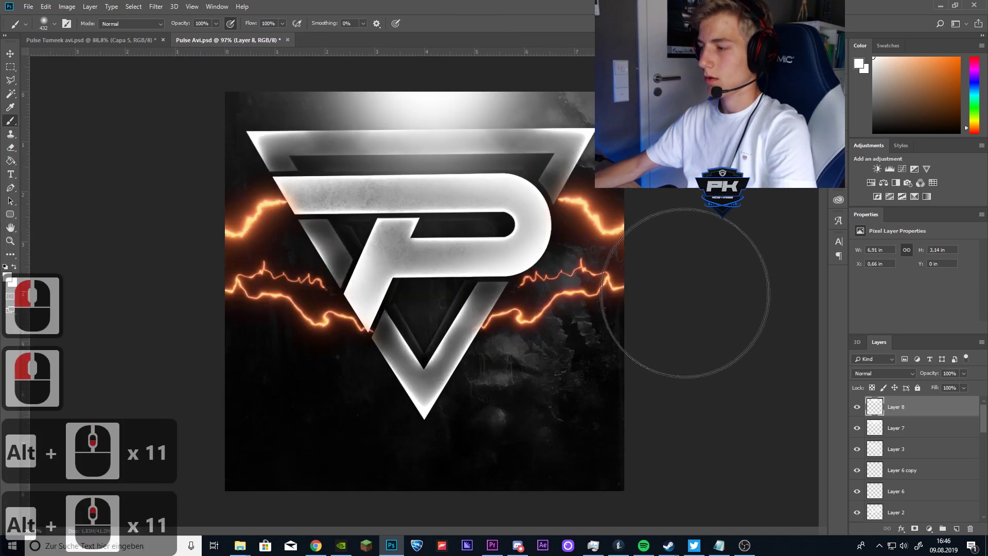
drag(963, 373, 937, 384)
click(884, 372)
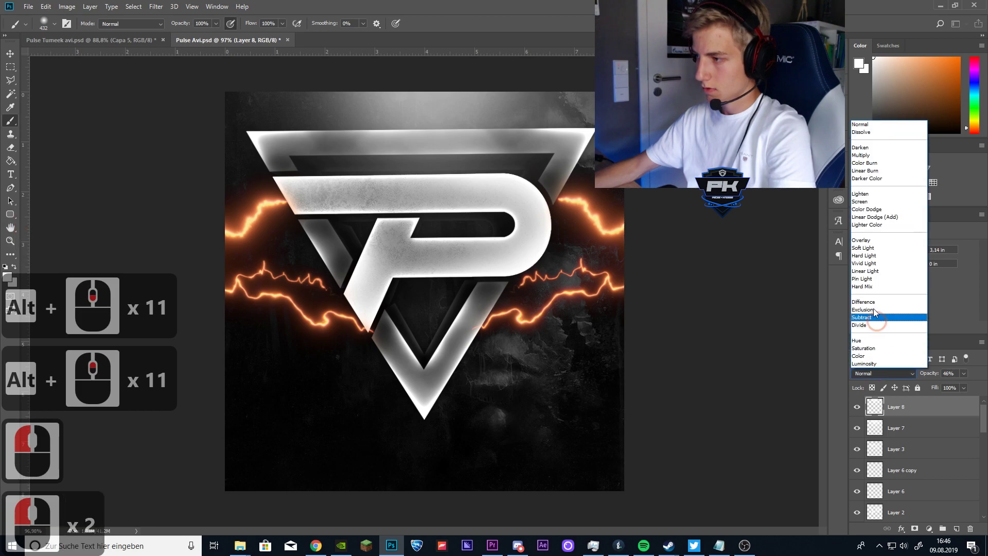
click(864, 240)
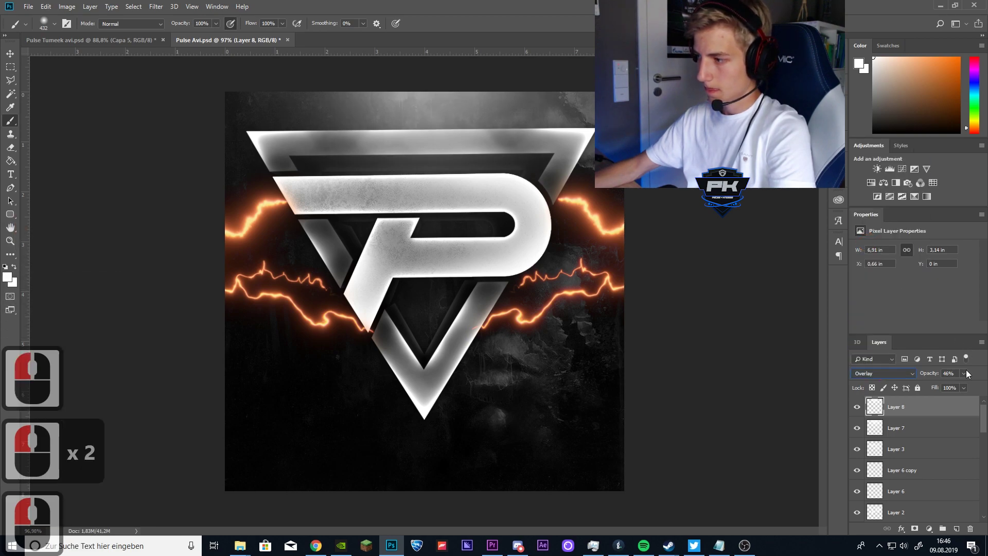
drag(963, 373, 982, 394)
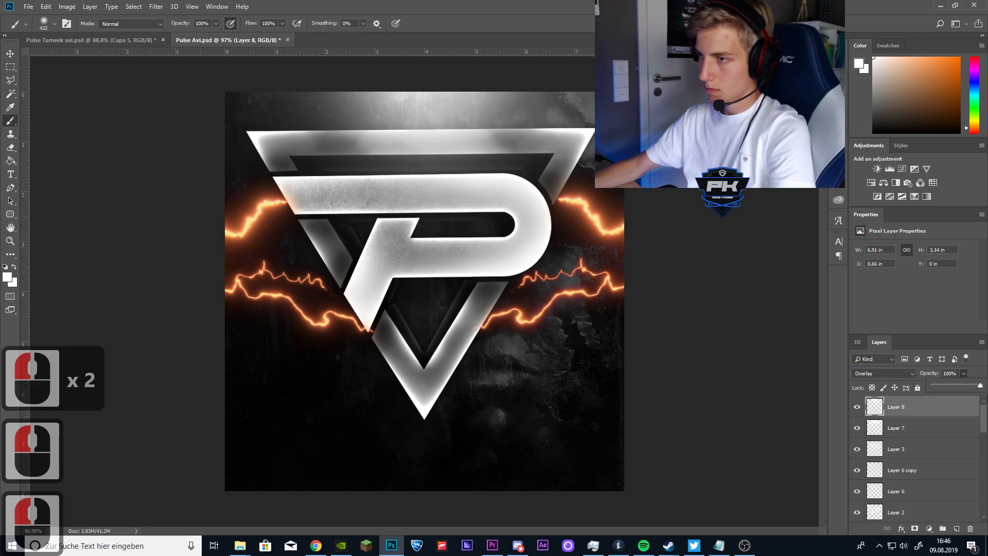
- Try a lower-opacity duplicate of the Overlay glow, then delete it
key(ctrl+j)
alt+scroll(722, 312, down, 6)
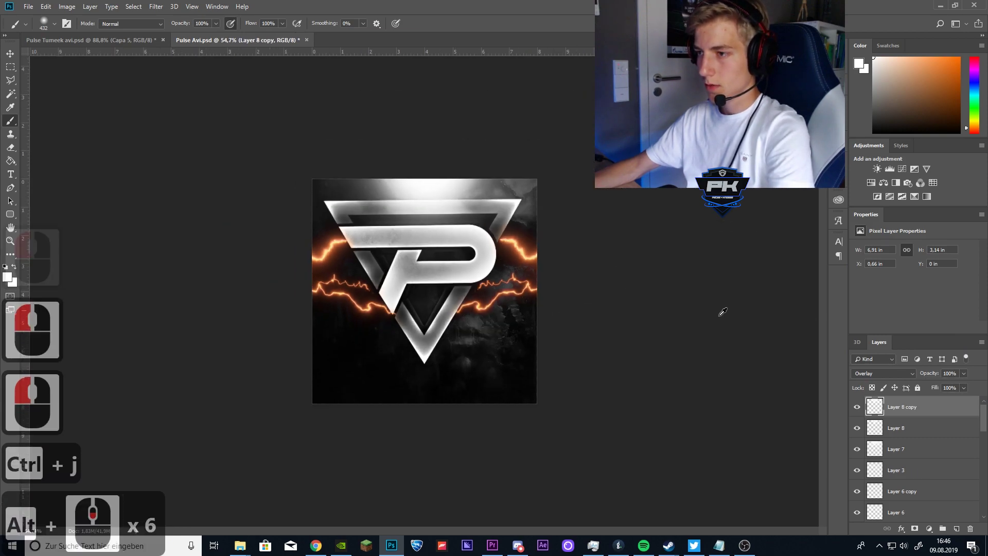
drag(964, 373, 925, 385)
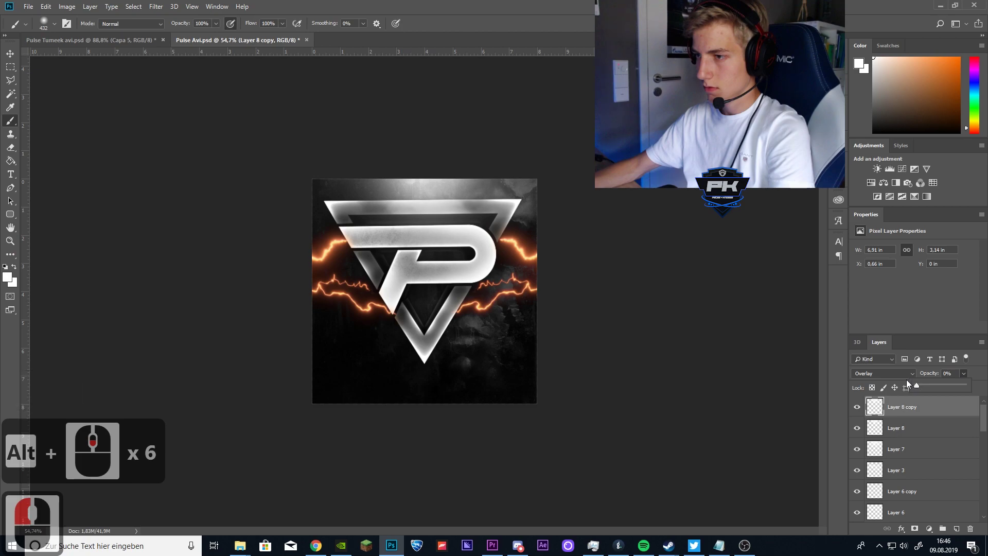
alt+scroll(639, 302, down, 7)
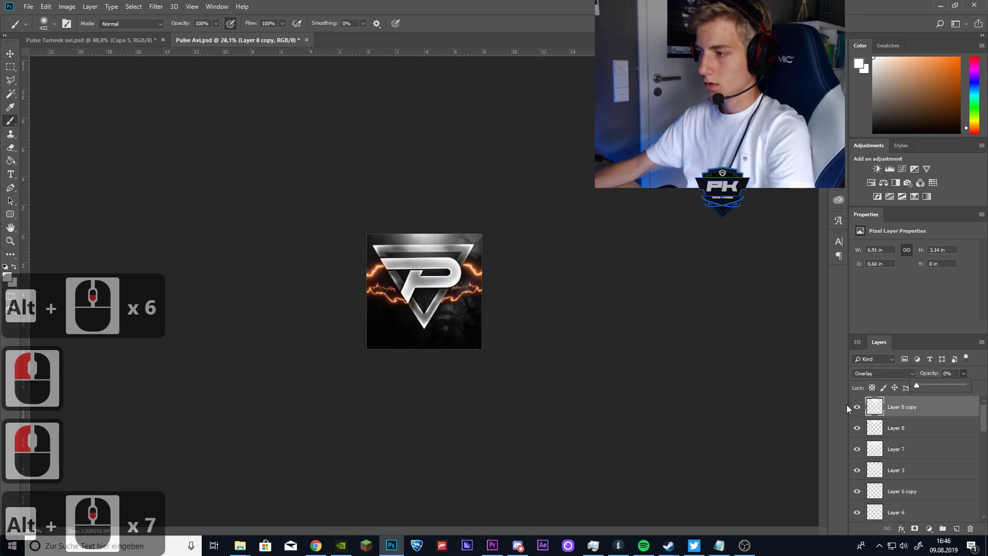
click(970, 528)
alt+scroll(570, 298, down, 19)
alt+scroll(508, 300, up, 20)
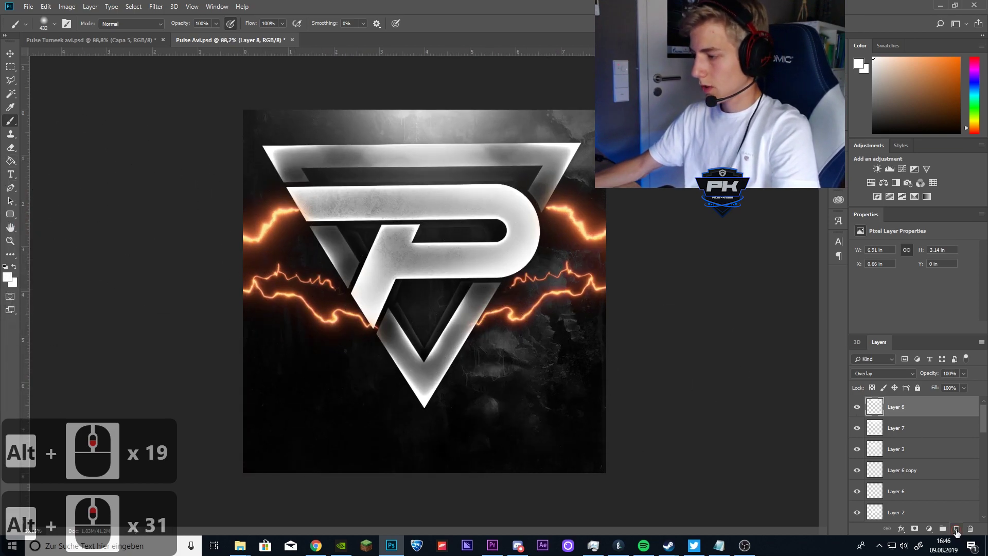
- On new Layer 9, dab soft black along the sides and bottom, then fade it to 64% opacity
click(956, 528)
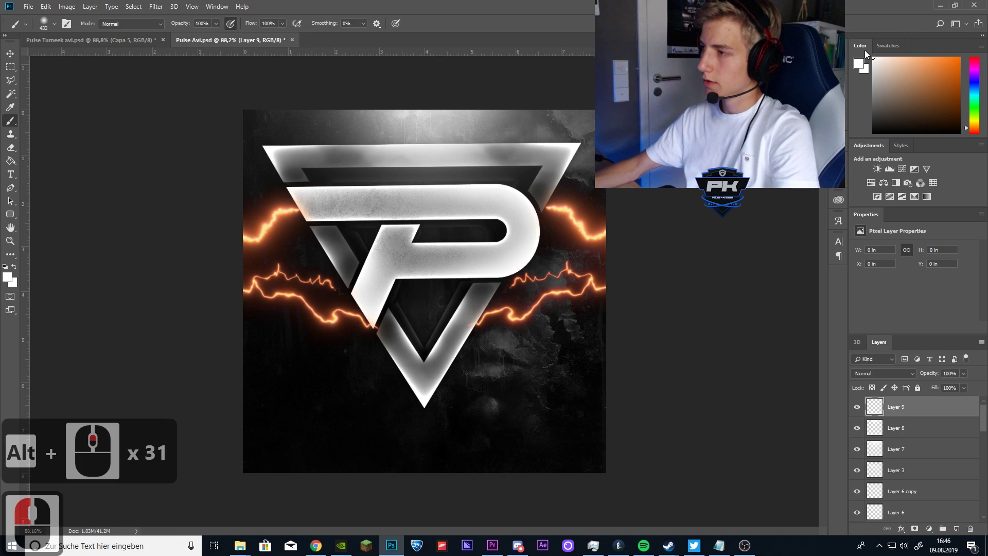
click(873, 132)
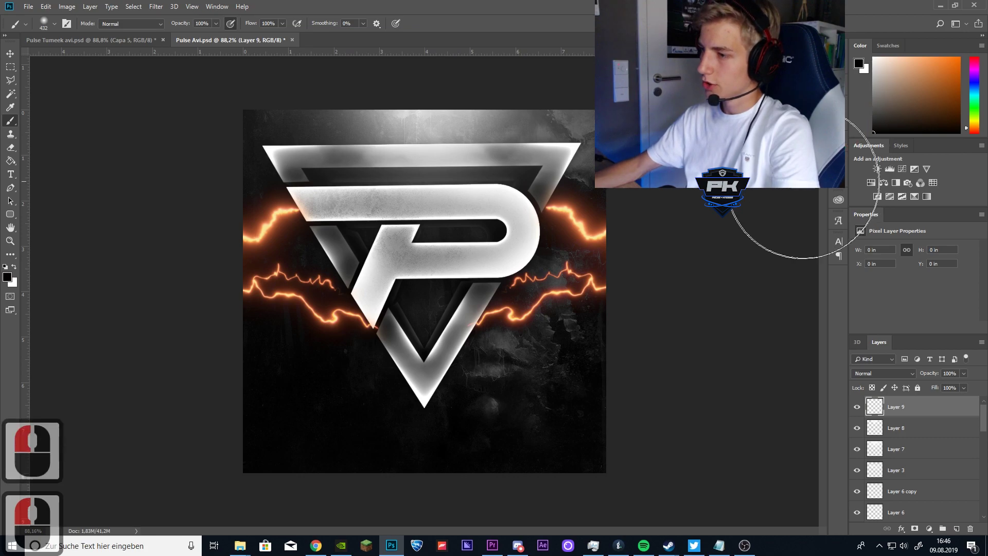
click(609, 415)
click(575, 430)
click(632, 229)
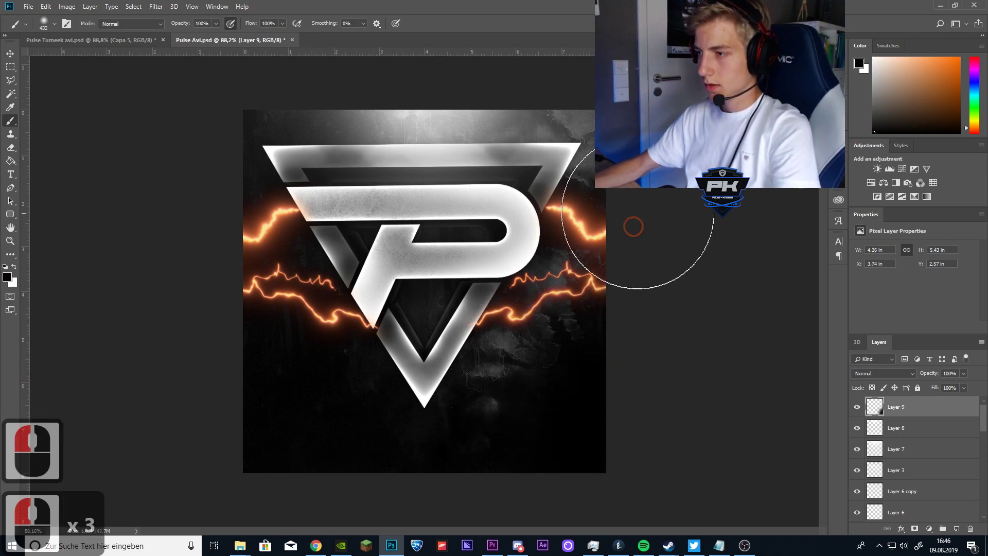
click(649, 122)
click(194, 186)
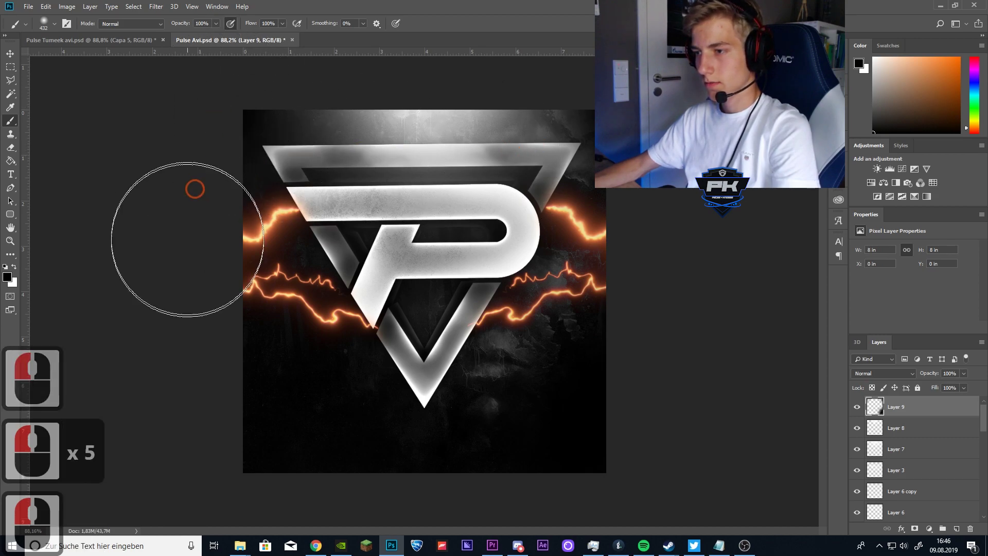
click(236, 401)
click(331, 473)
click(360, 522)
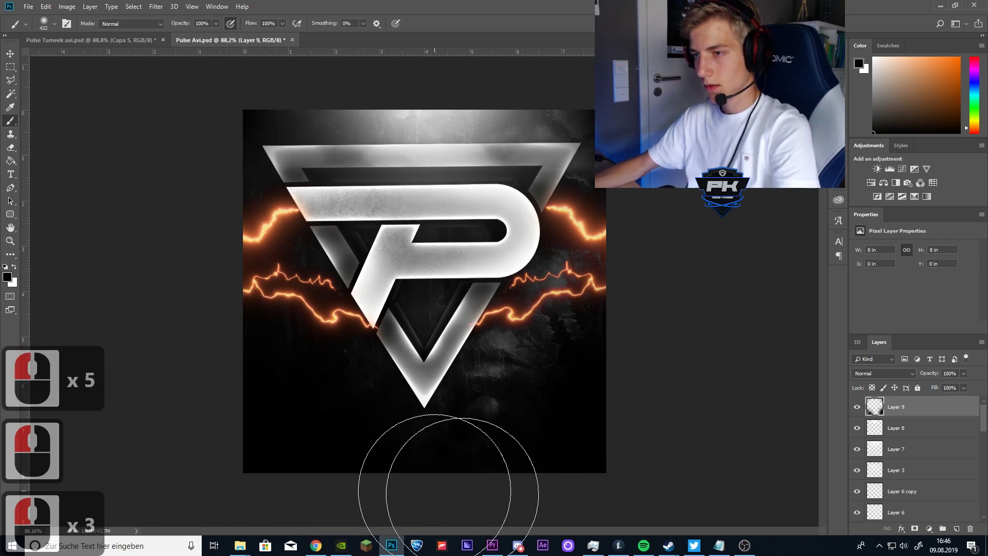
click(963, 373)
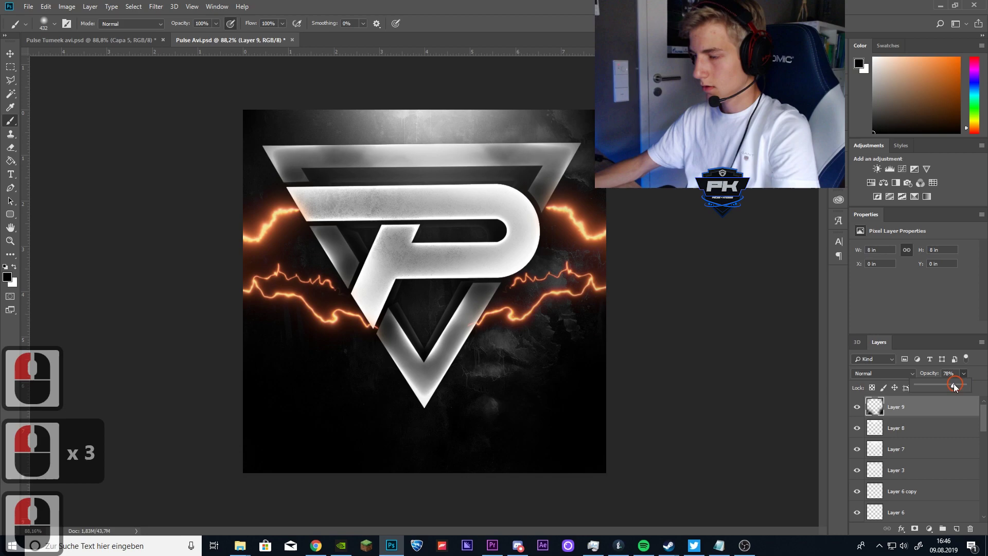
drag(967, 385, 947, 385)
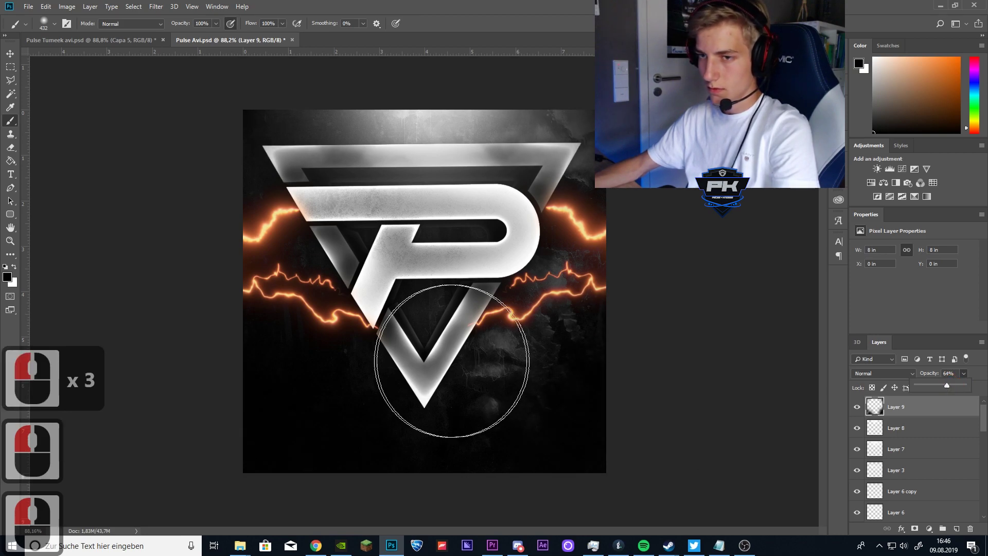
- Add the word 'TEXT' as a type line below the logo
click(11, 174)
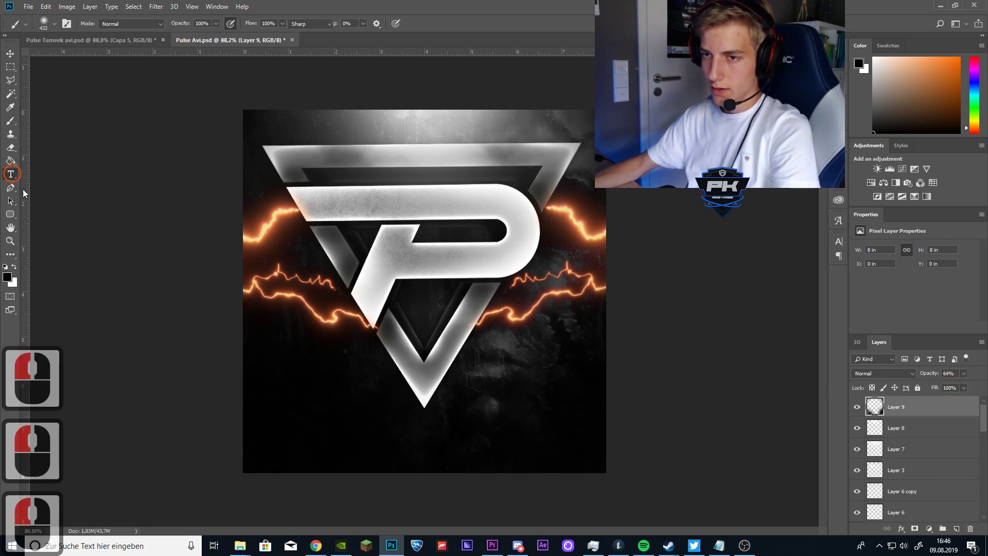
click(389, 446)
text(TEXT)
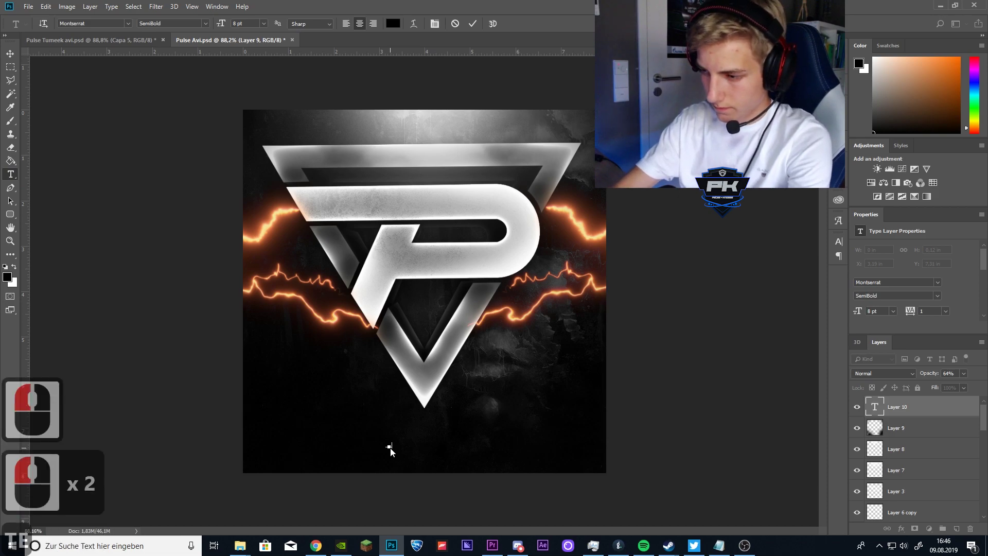
click(472, 24)
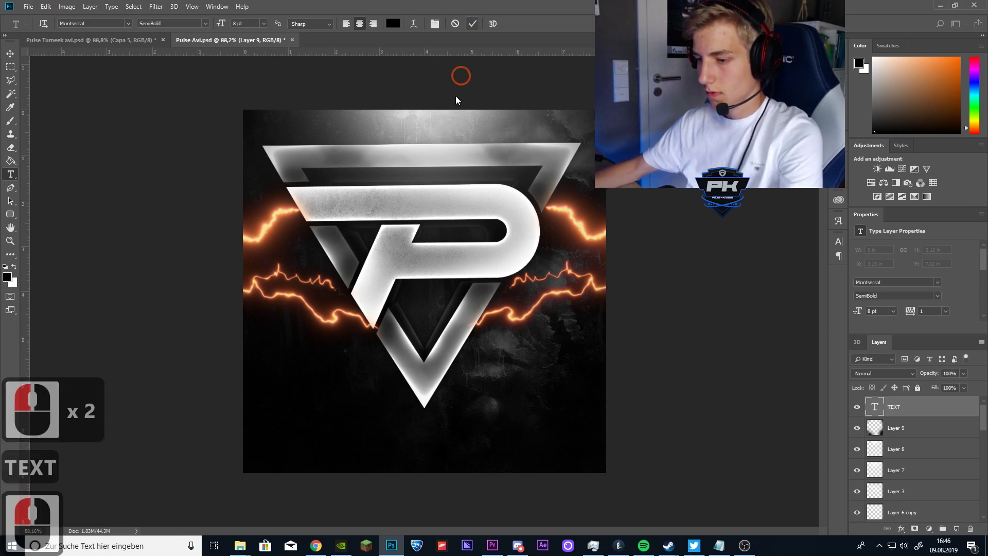
- Free-transform the TEXT layer to resize it beneath the logo
click(14, 59)
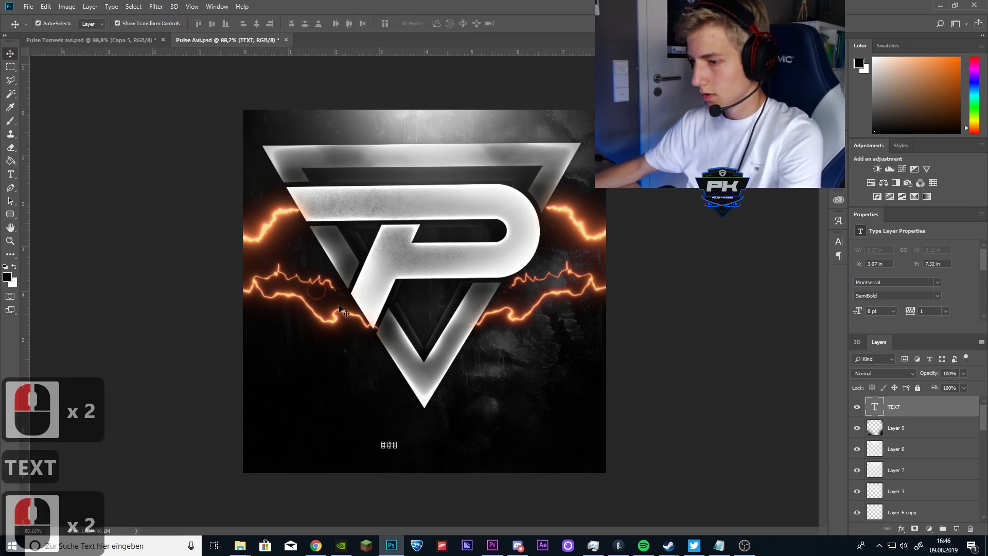
key(ctrl+t)
drag(402, 439, 442, 432)
click(465, 23)
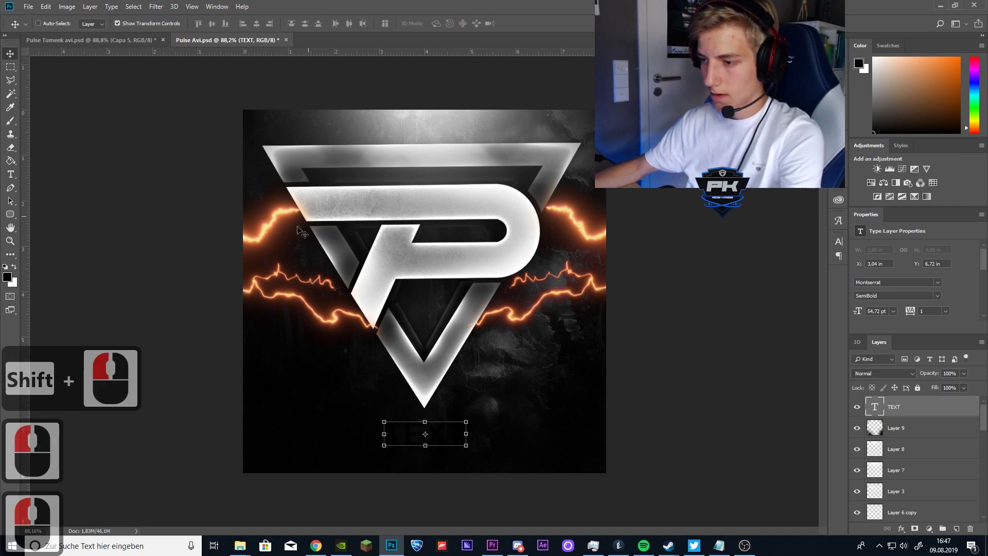
- Make the TEXT lettering white in the Falcon Punch font
click(7, 177)
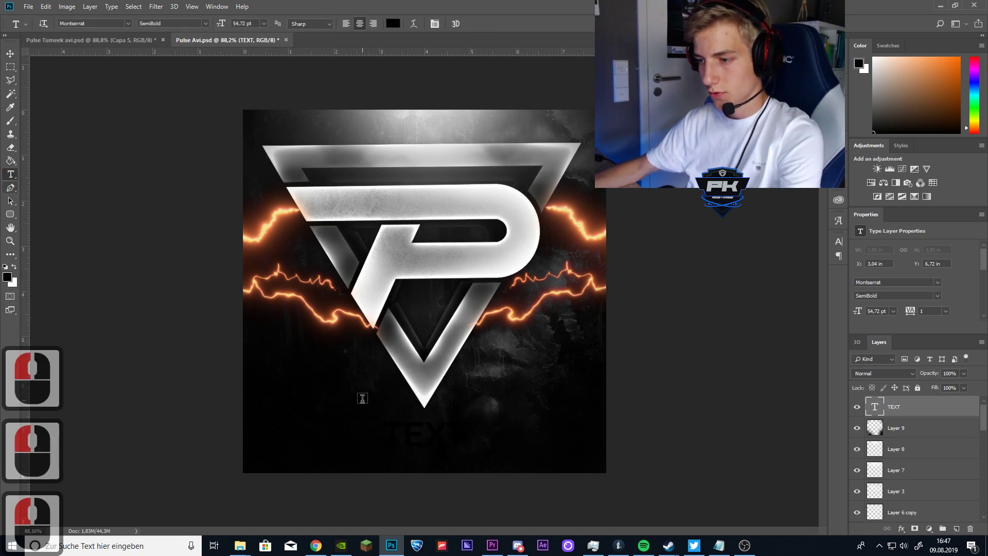
double_click(464, 436)
click(393, 24)
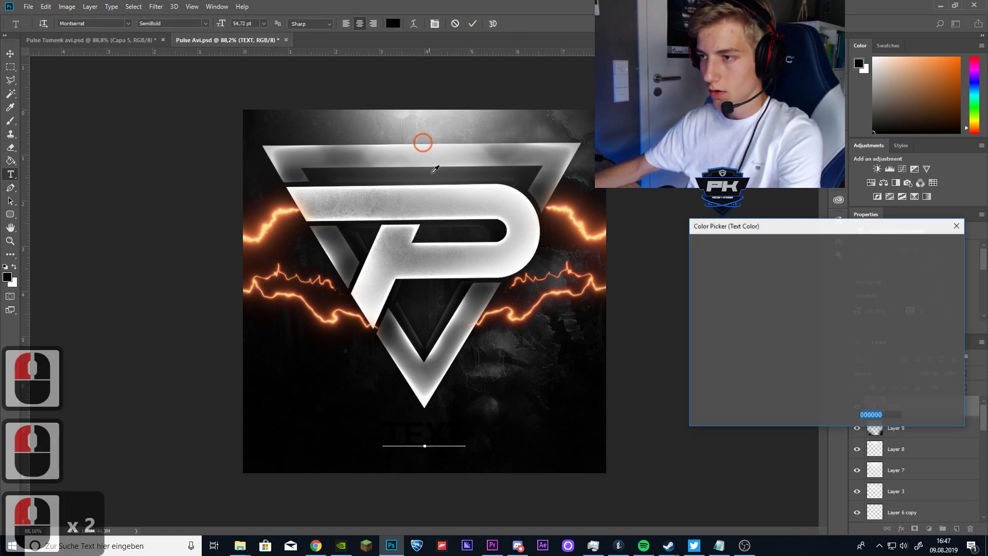
click(695, 251)
click(929, 245)
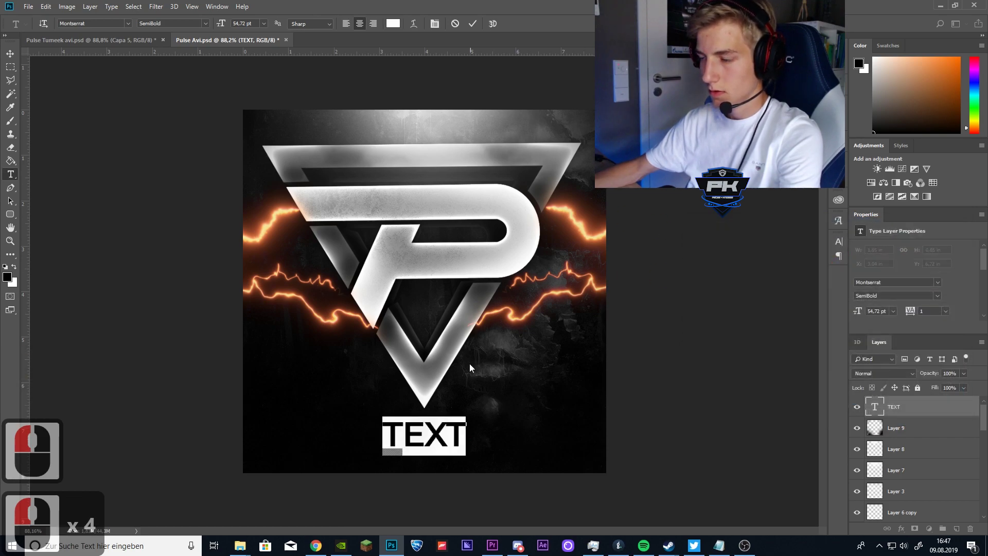
click(128, 24)
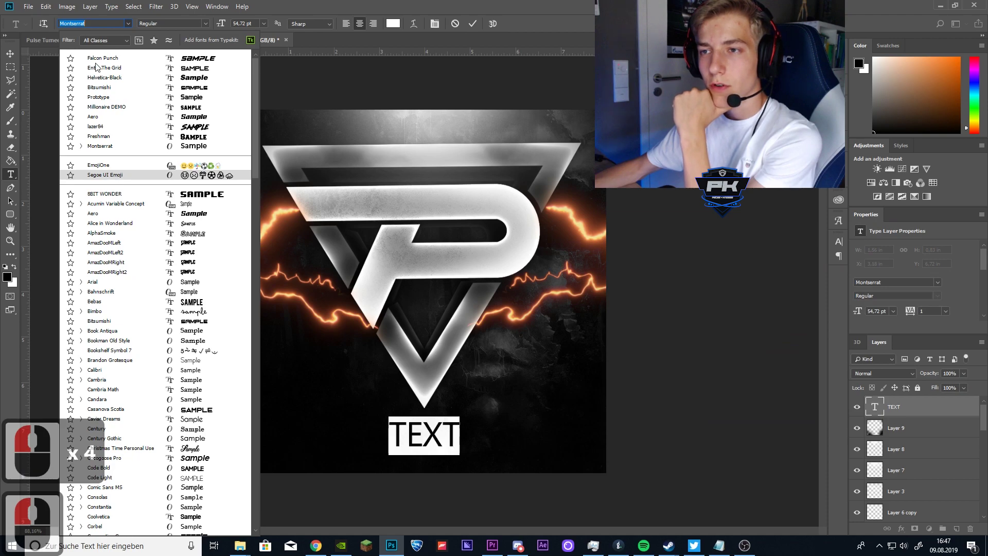
click(96, 60)
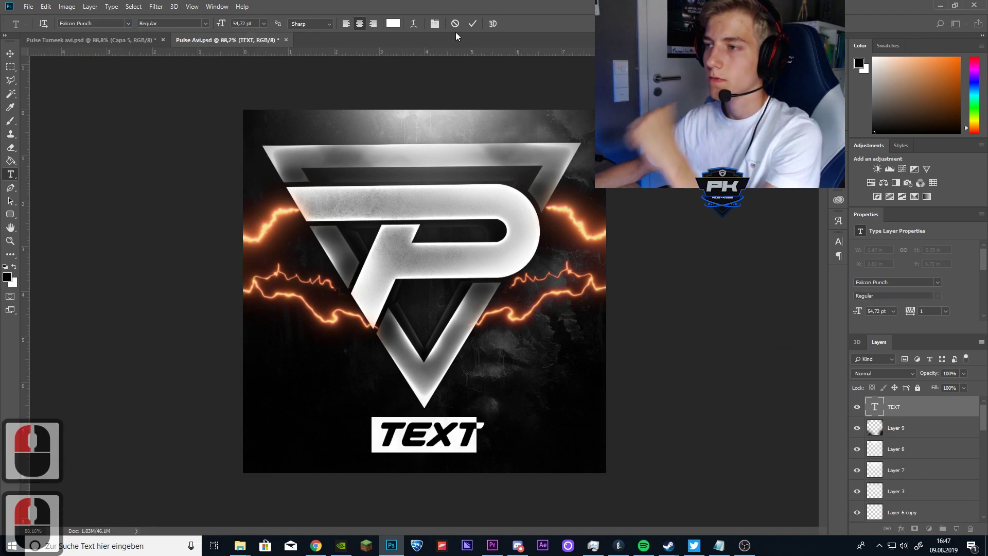
click(473, 23)
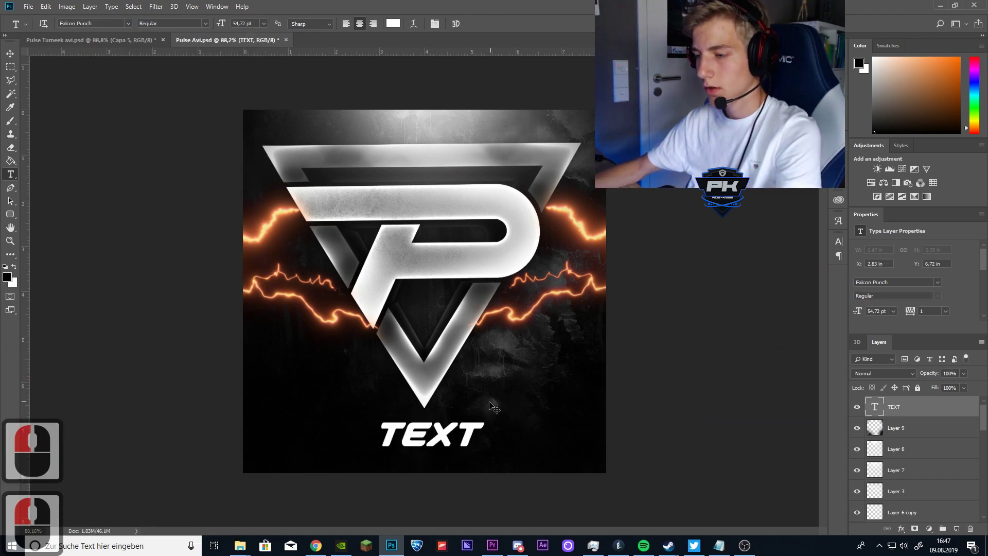
- Shrink the TEXT caption to 41.36 pt and centre it under the logo
drag(492, 408, 472, 421)
key(ctrl+t)
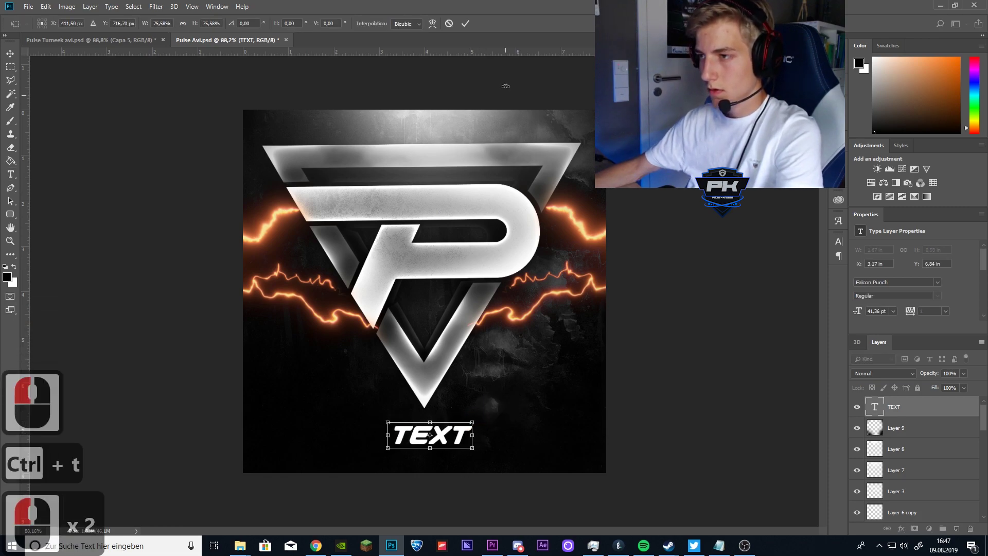
click(466, 23)
key(ctrl+t)
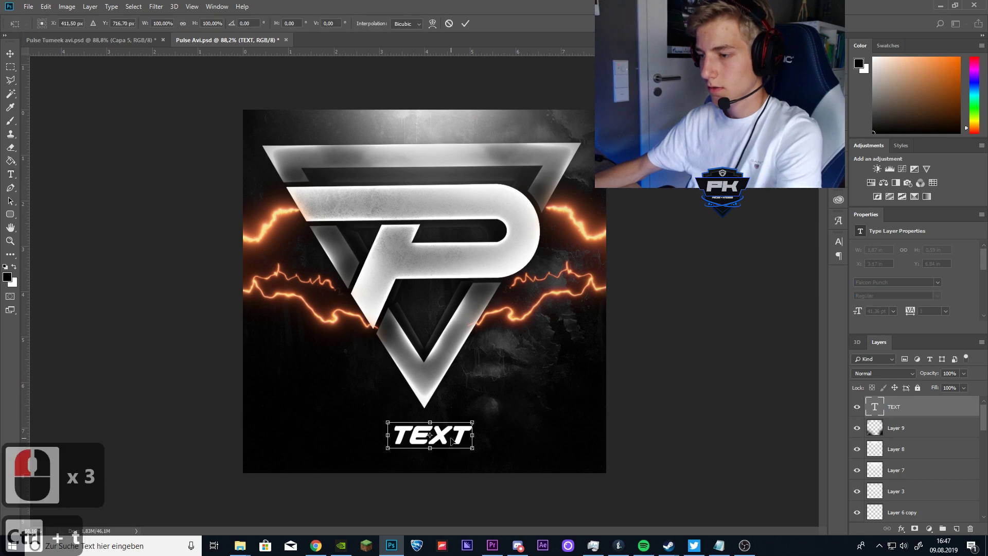
drag(449, 438, 444, 438)
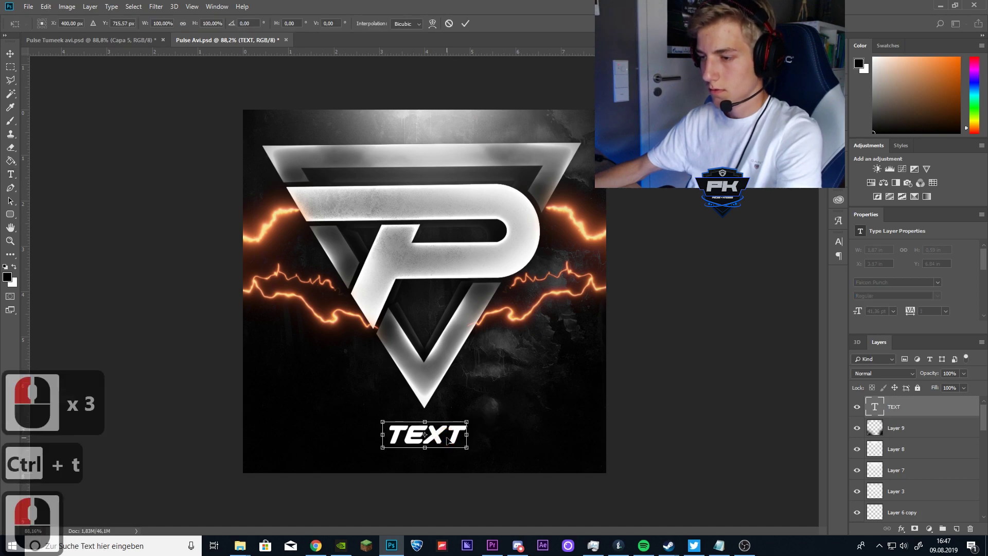
click(466, 28)
- Open the Blending Options for the TEXT layer
scroll(646, 339, down, 17)
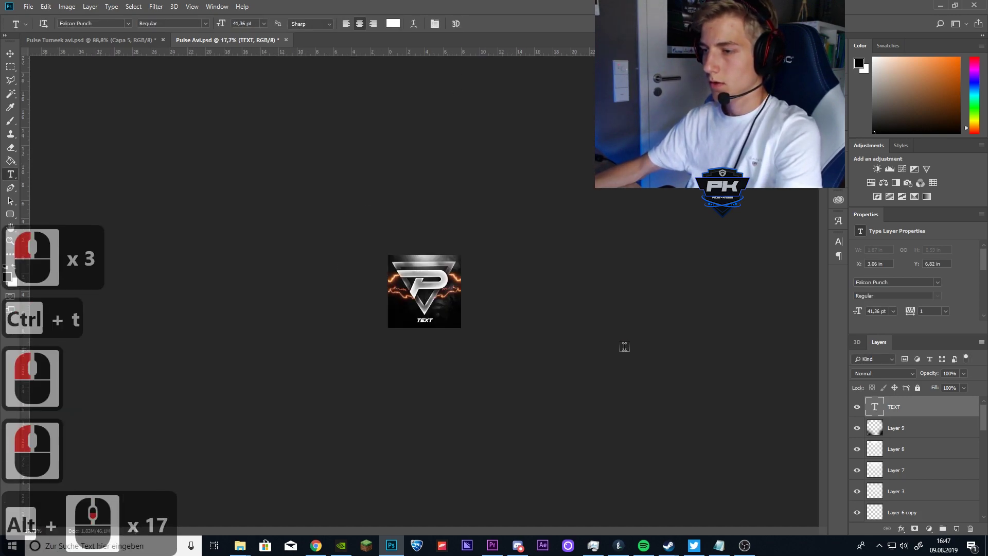
scroll(624, 346, up, 14)
right_click(901, 414)
click(885, 97)
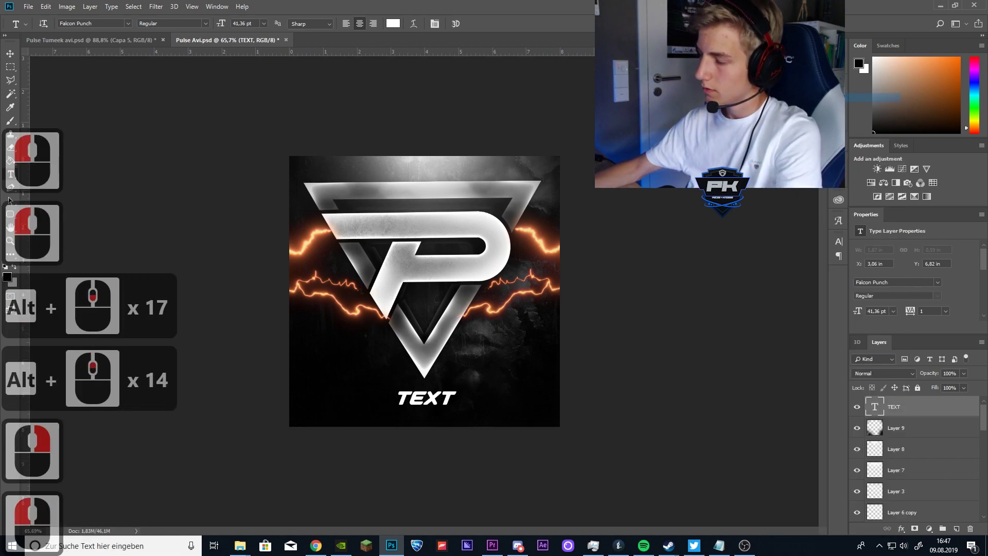
- Enable a Drop Shadow on the caption, briefly trying and removing a Stroke
click(601, 407)
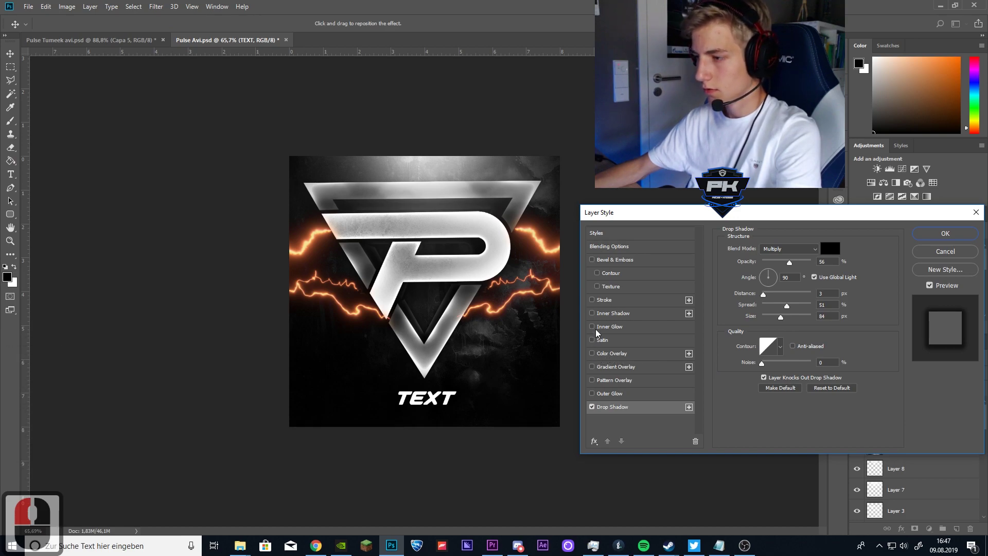
double_click(603, 299)
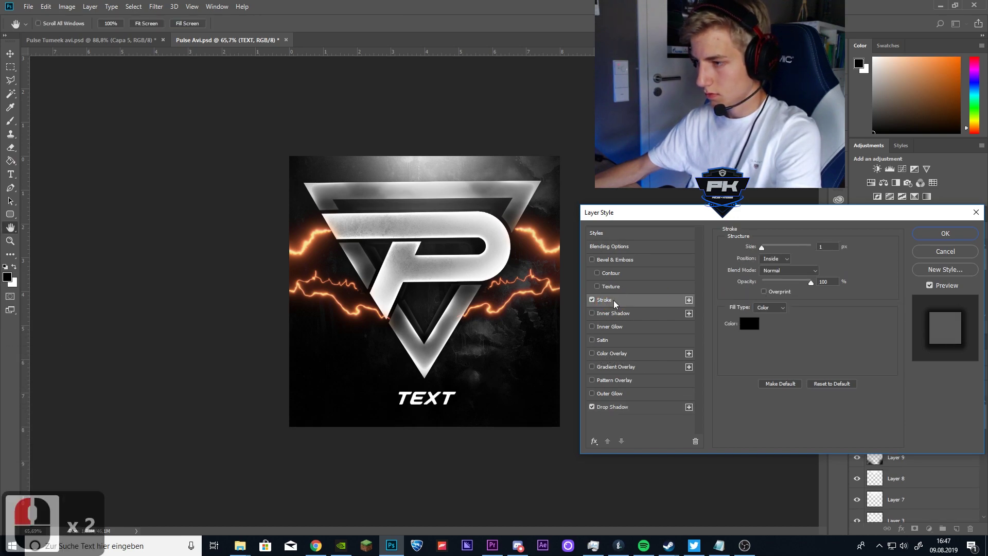
click(591, 300)
- Add a black Multiply Satin with Distance 26, Size 18 and Angle 169°
click(601, 339)
click(834, 250)
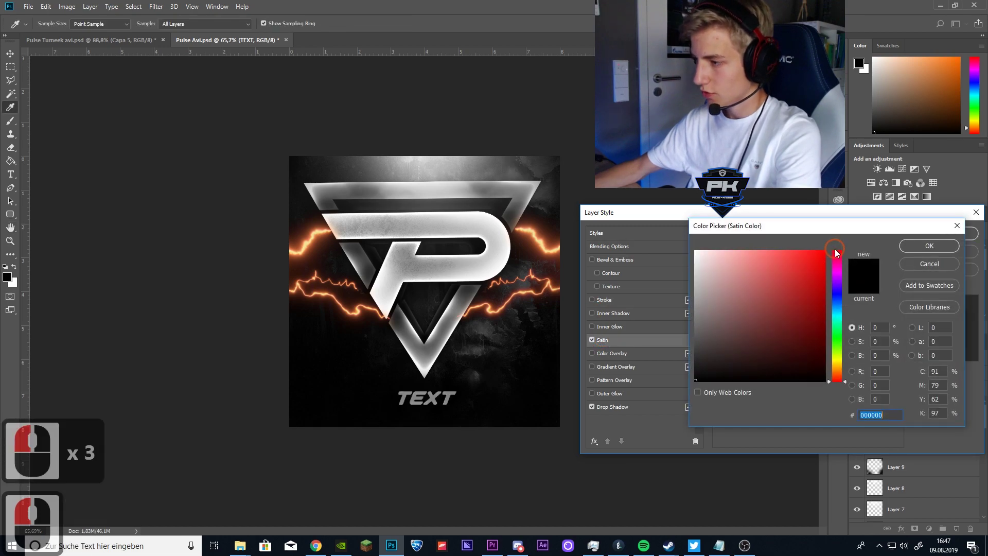
click(924, 245)
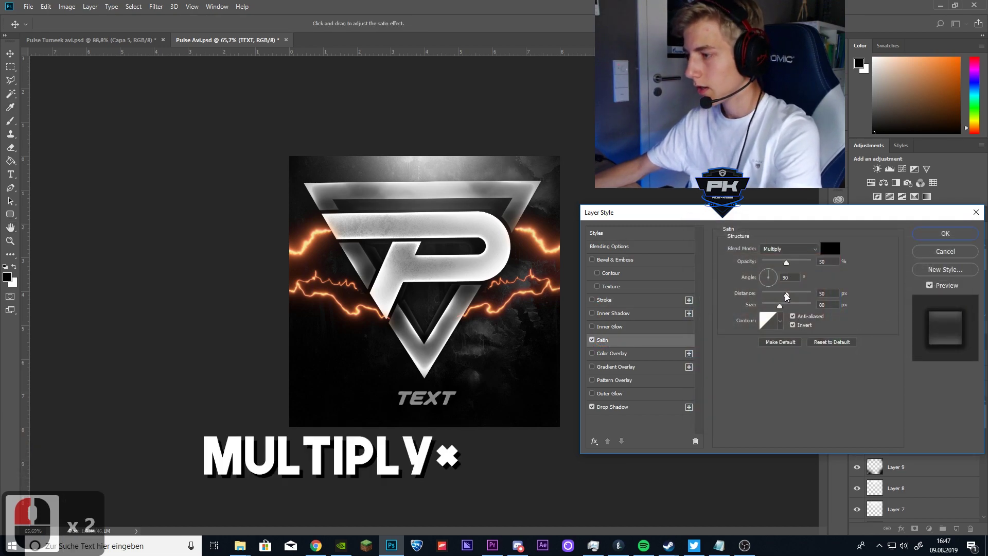
mouse_move(779, 304)
mouse_down()
mouse_move(791, 307)
mouse_move(769, 296)
mouse_move(787, 305)
mouse_move(757, 308)
mouse_move(784, 307)
mouse_up()
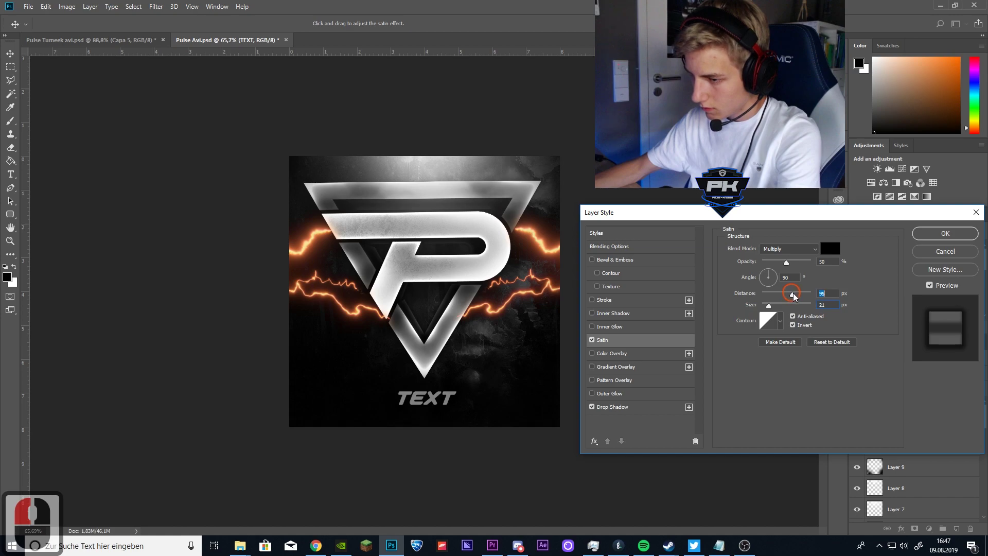
drag(780, 298, 777, 299)
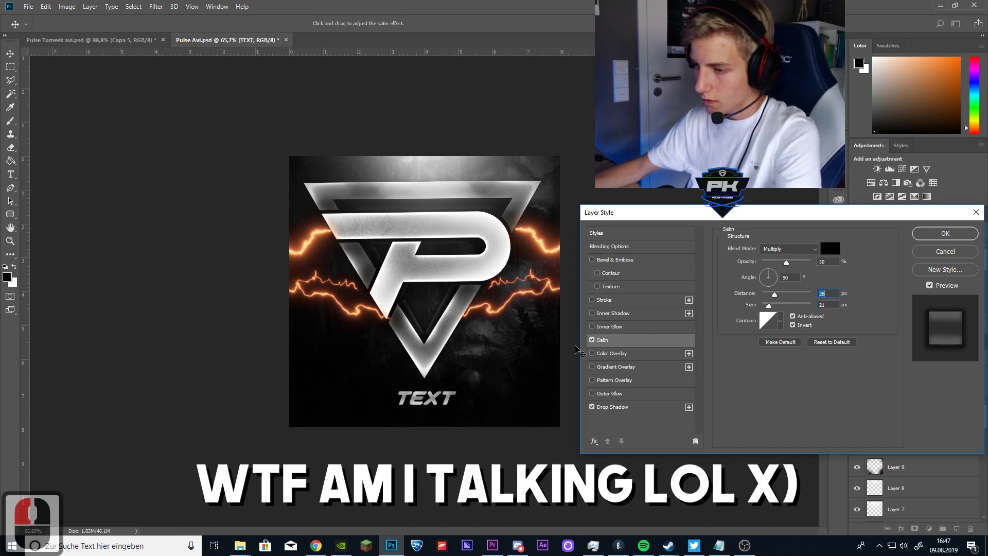
click(769, 309)
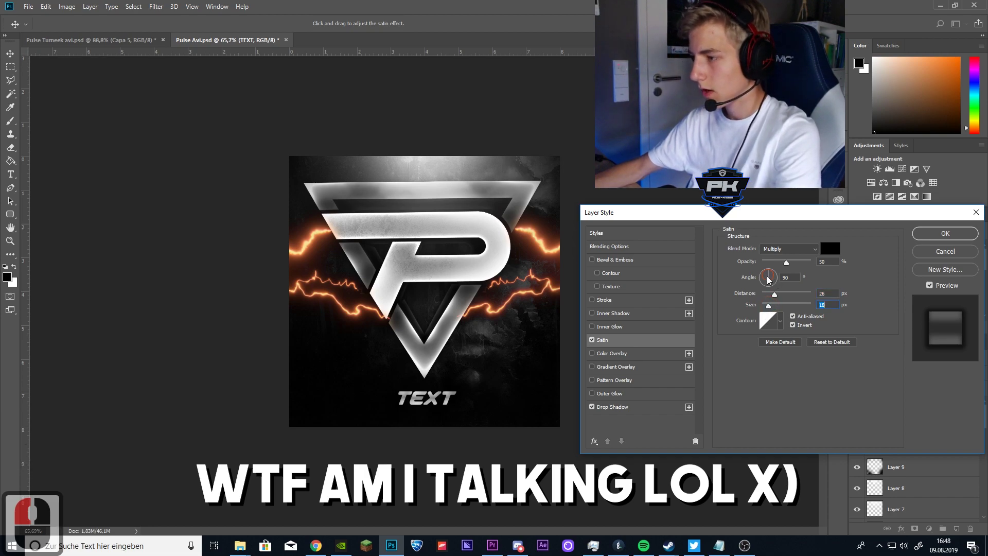
click(757, 286)
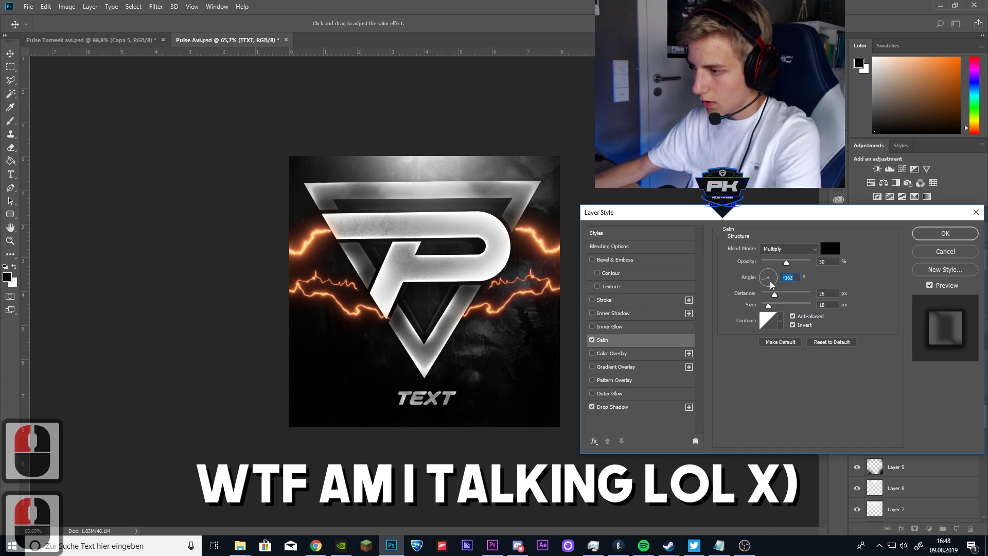
click(762, 276)
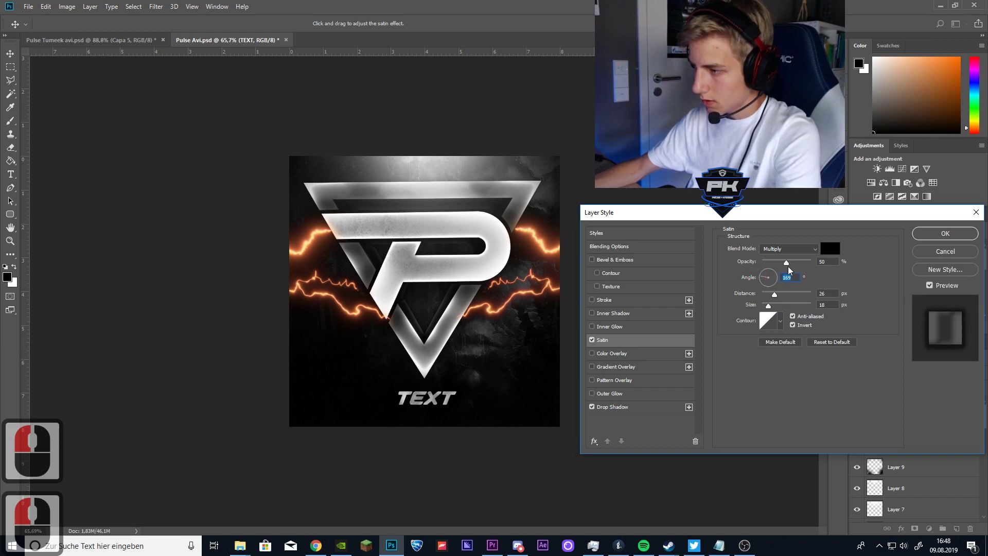
- Add a Color Dodge Inner Glow at 73% opacity, size 6, and apply the styles
double_click(597, 327)
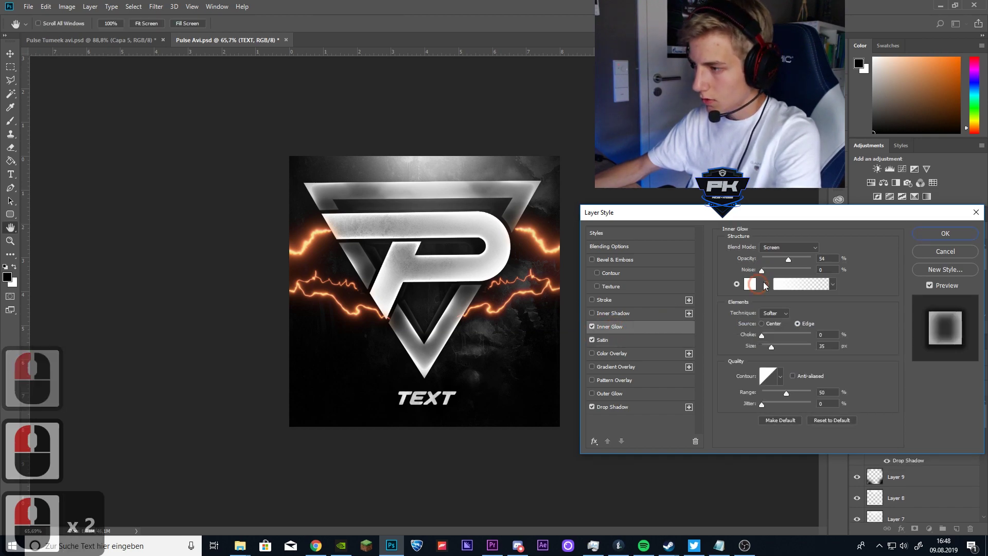
click(765, 347)
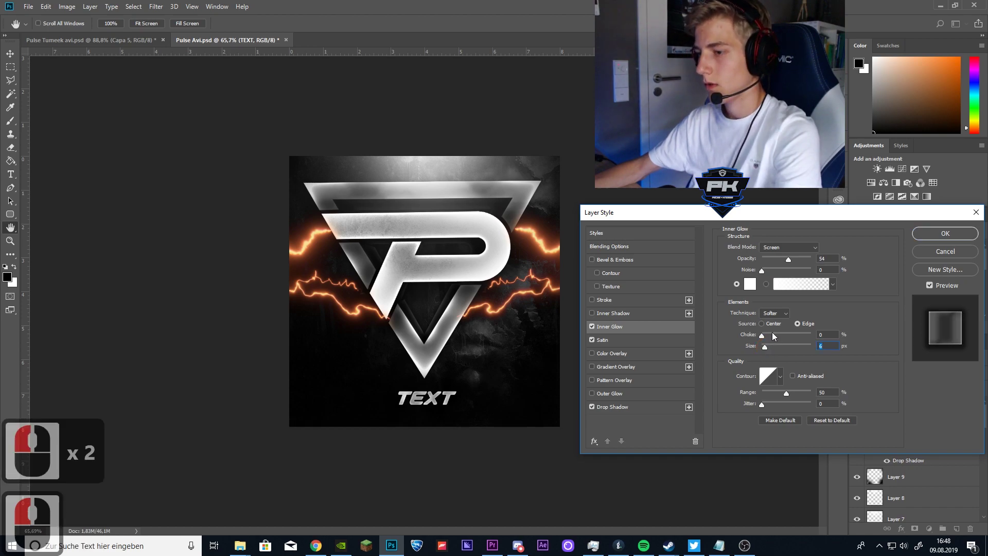
click(816, 262)
click(788, 247)
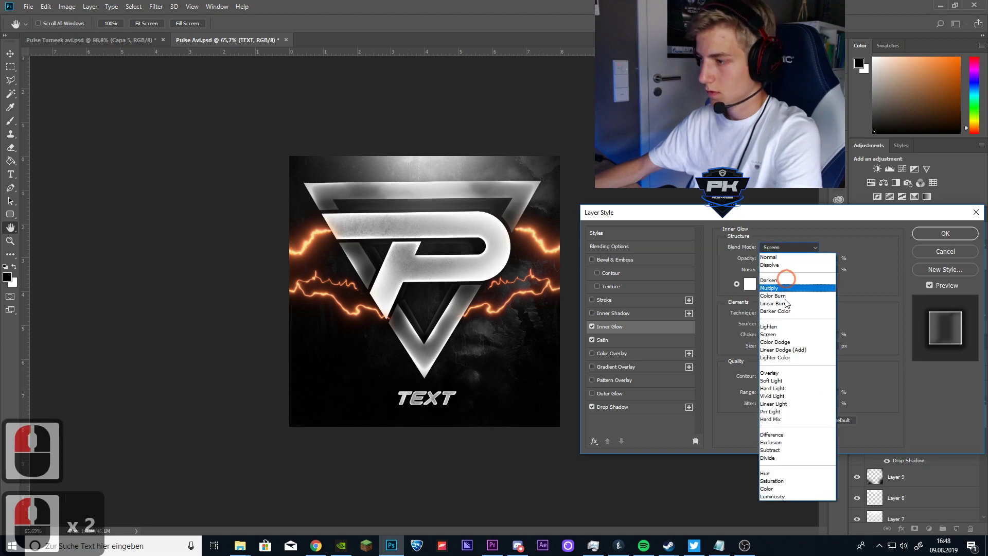
click(781, 342)
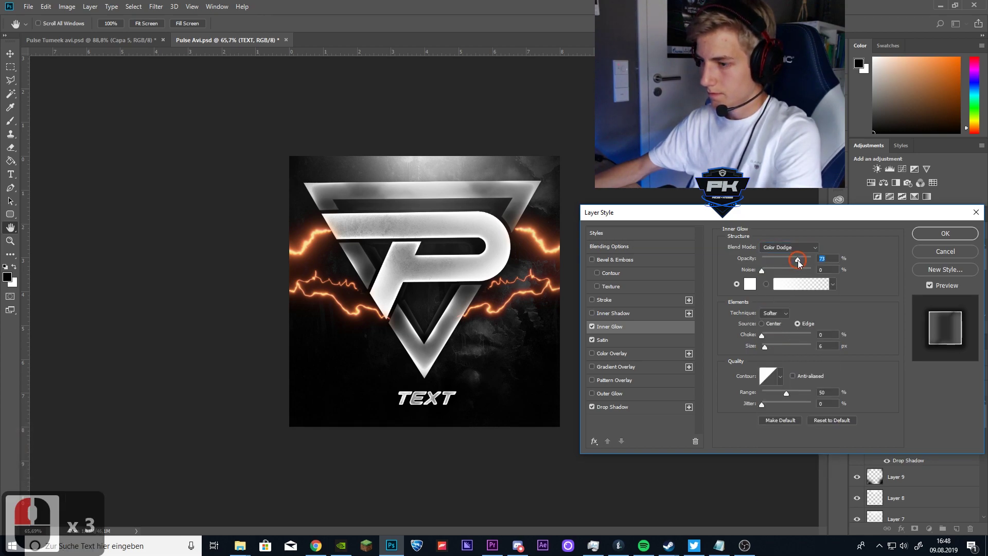
click(798, 261)
click(945, 233)
alt+scroll(424, 382, up, 6)
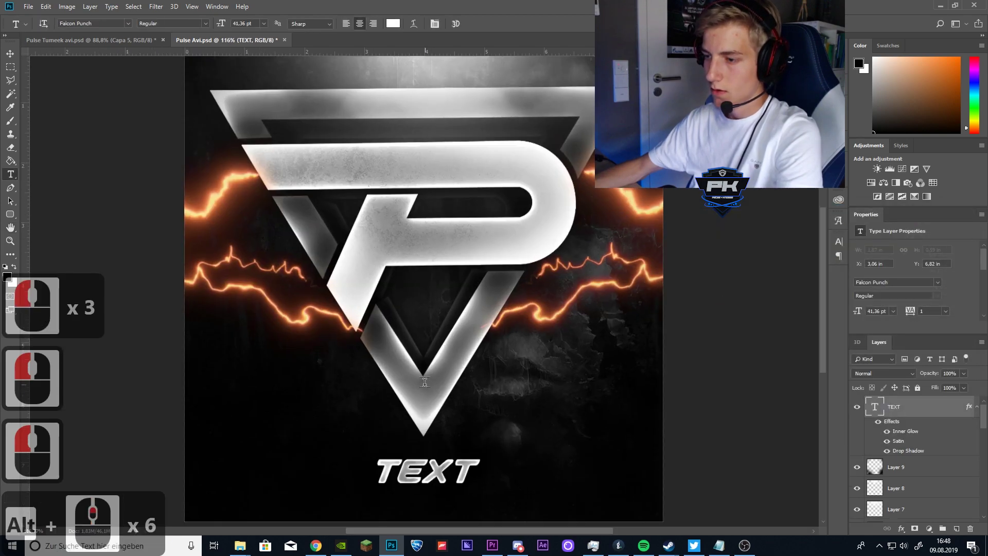